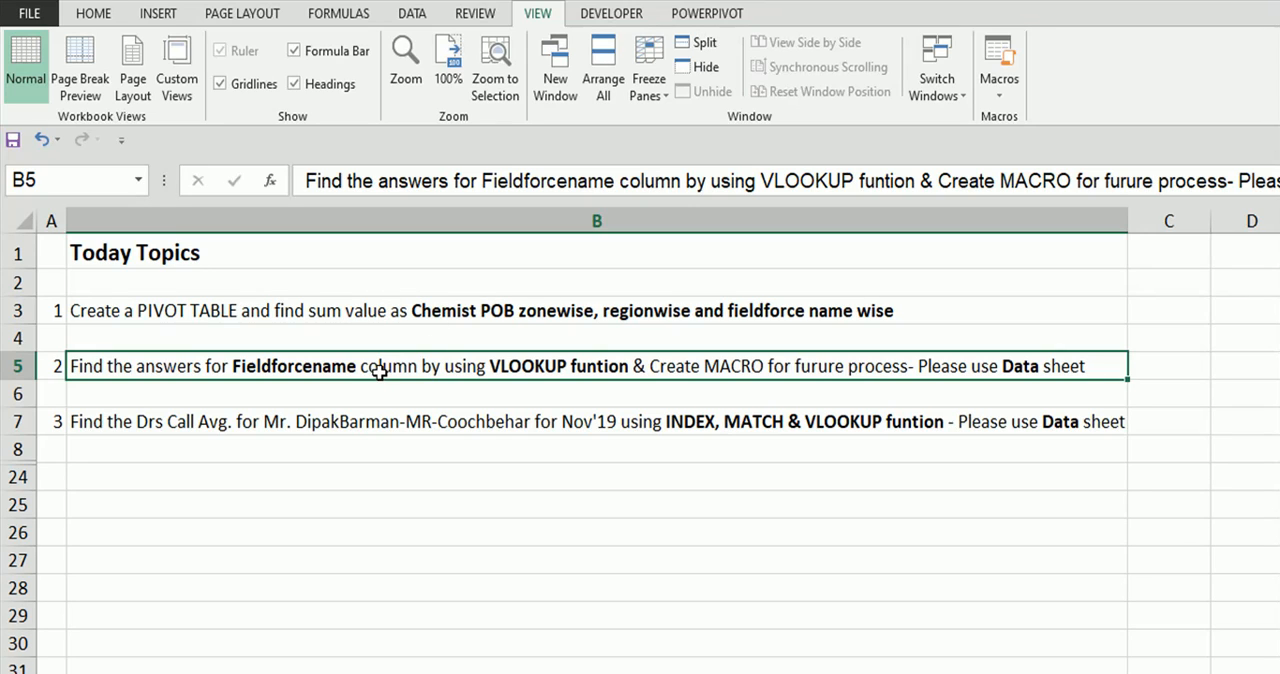
Review the third topic on the Today Topics sheet and the existing Rep Chemist POB pivot table
click(346, 421)
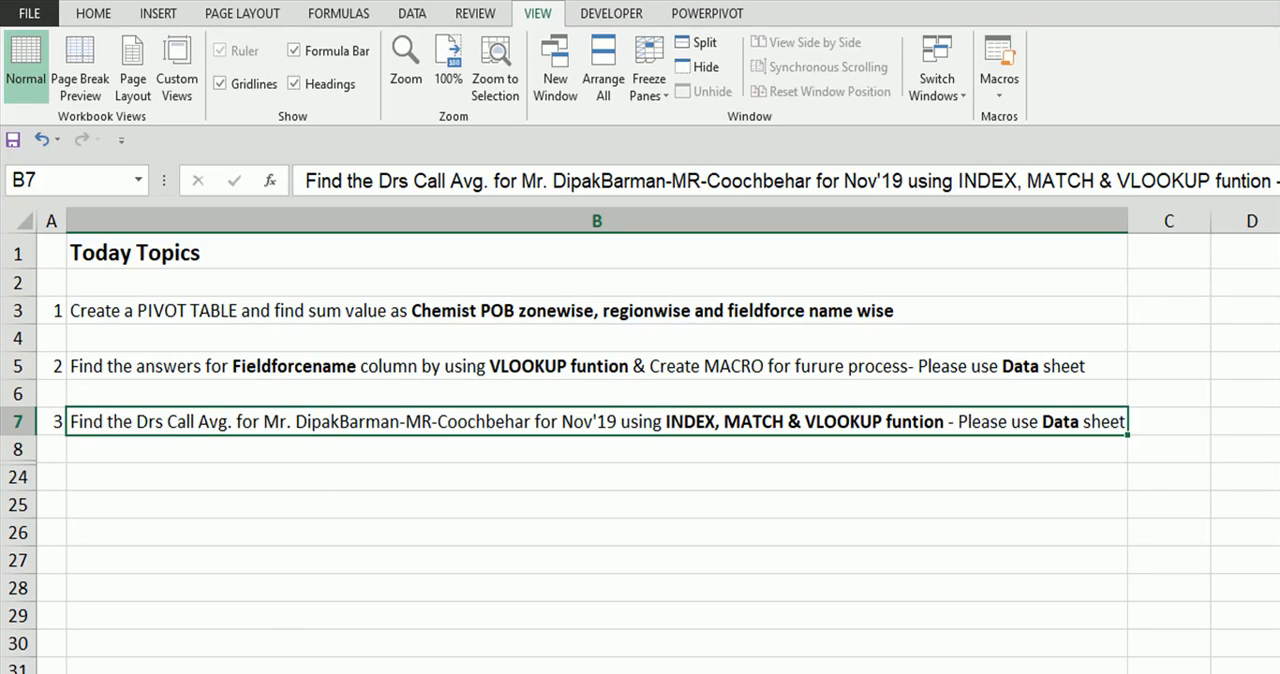
key(ctrl+Page_Down)
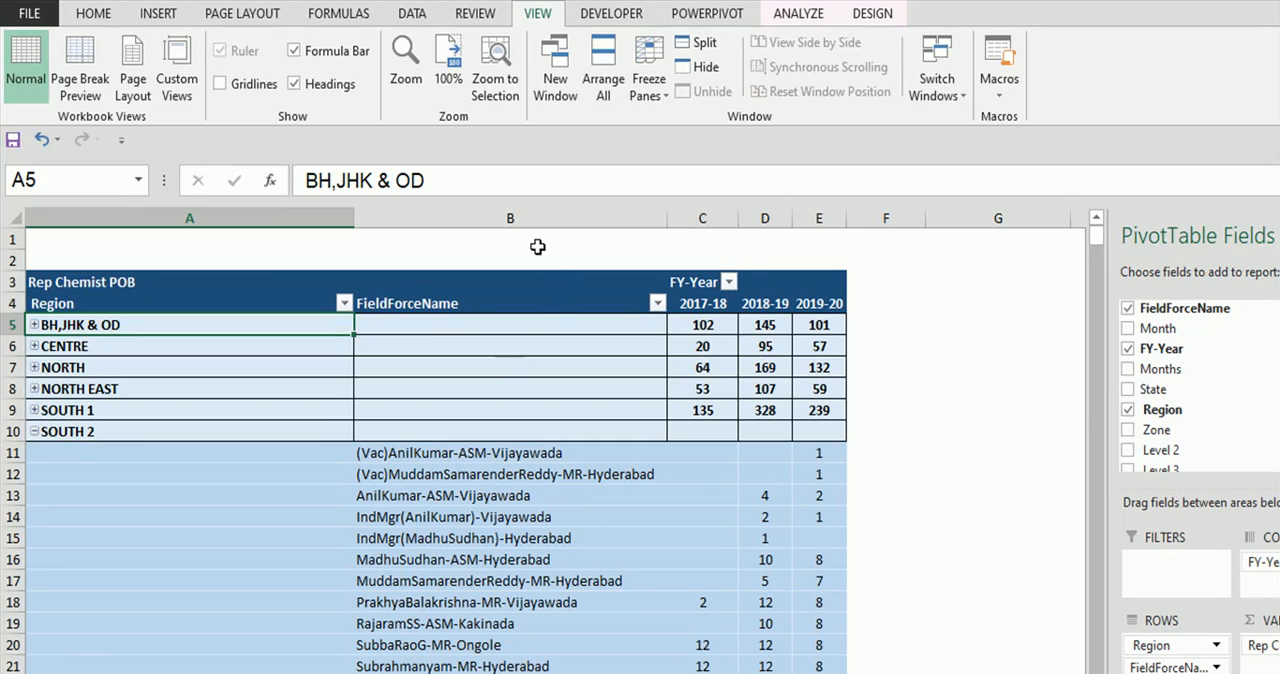
click(537, 247)
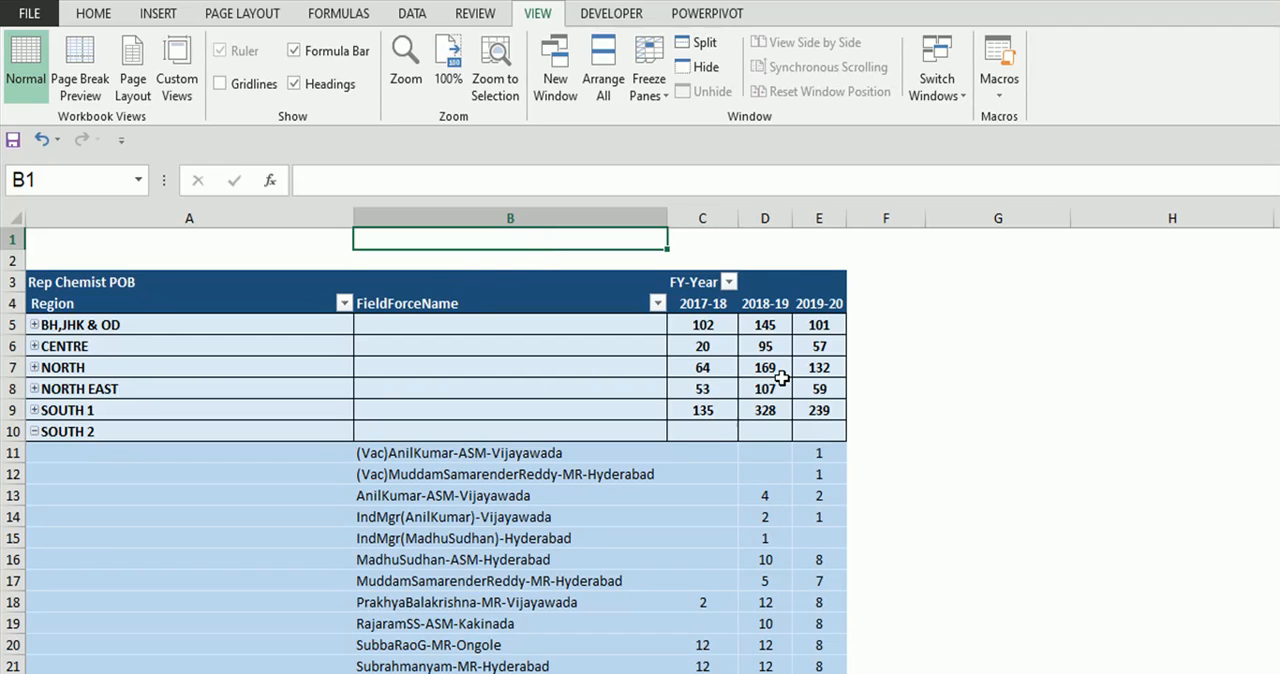
click(917, 282)
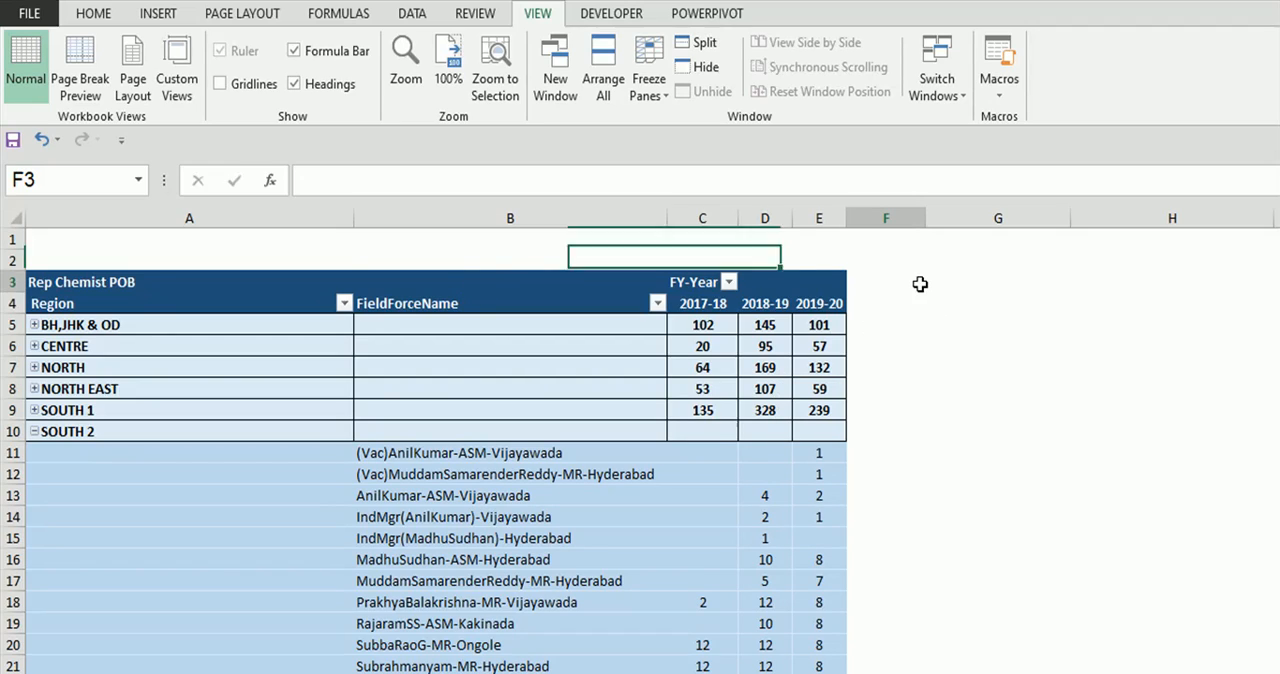
click(949, 283)
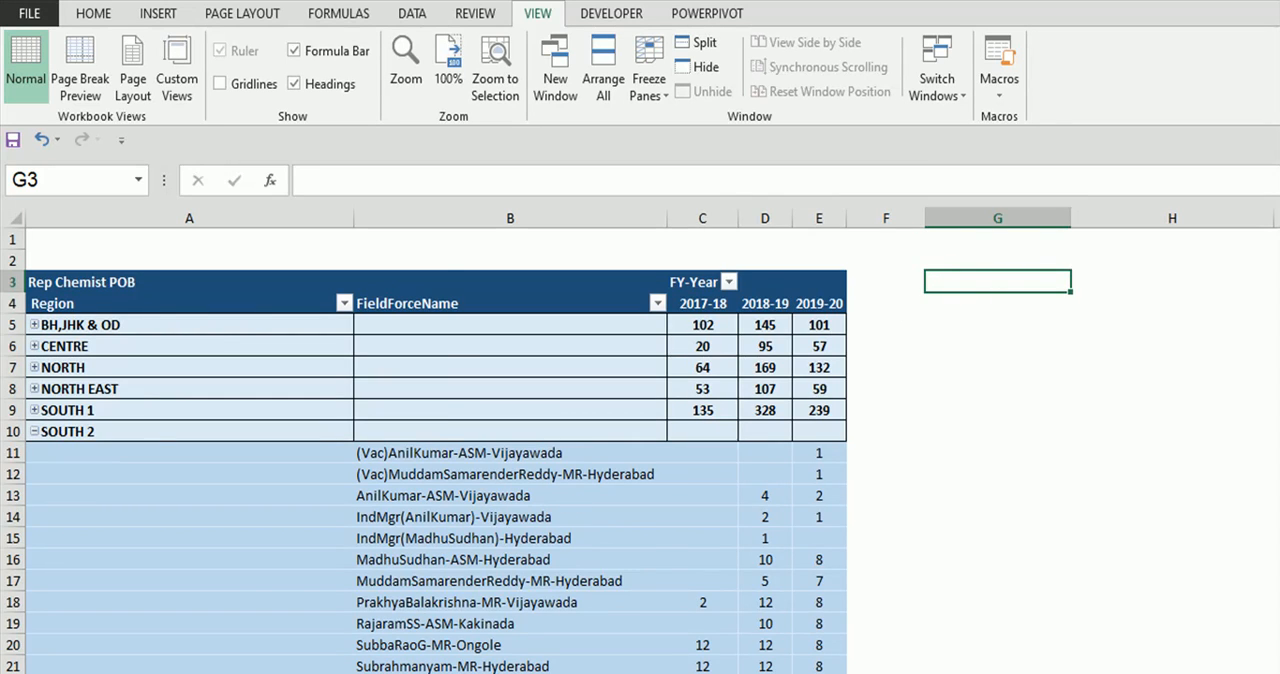
Select the whole source table on the data sheet, from the FieldForceName header through the last column and row
click(400, 672)
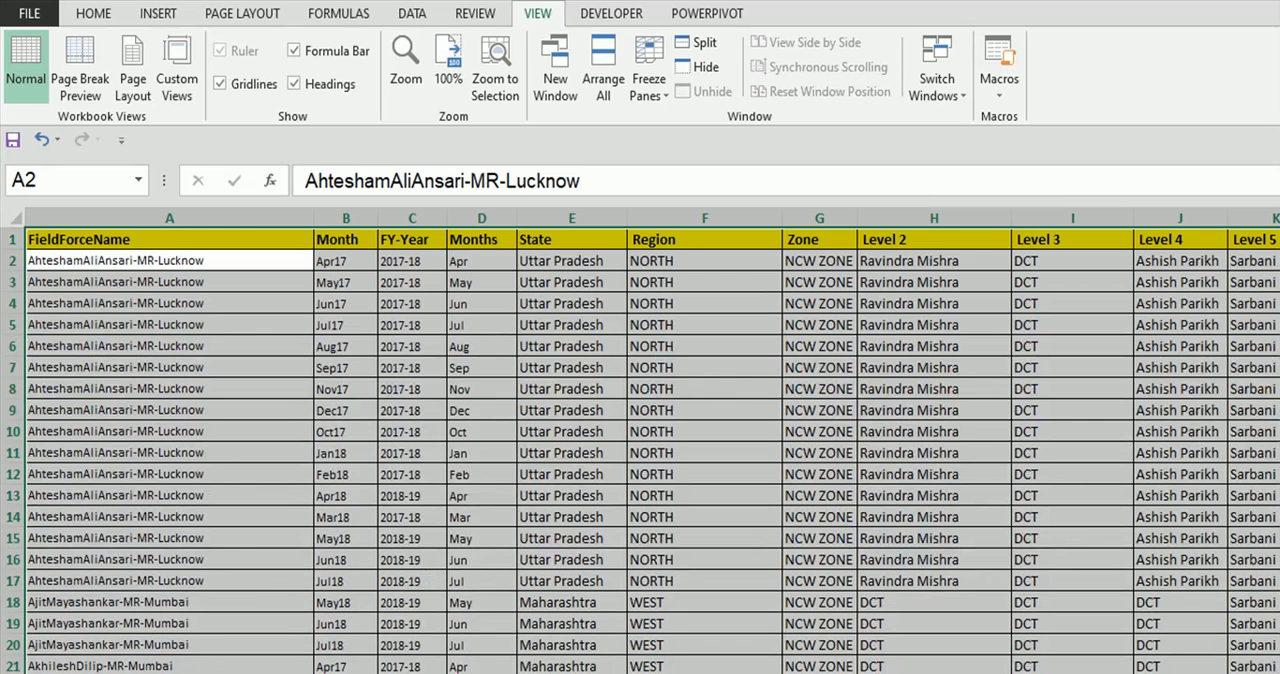
key(Left)
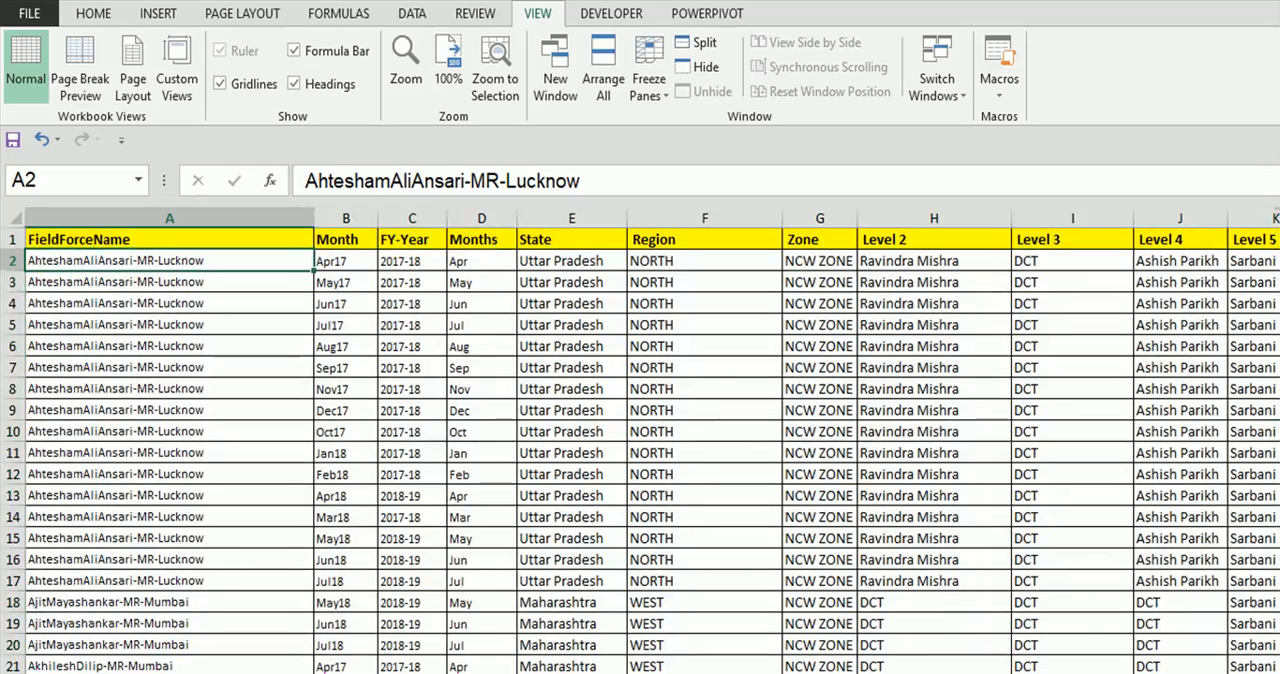
key(Up)
key(ctrl+shift+Right)
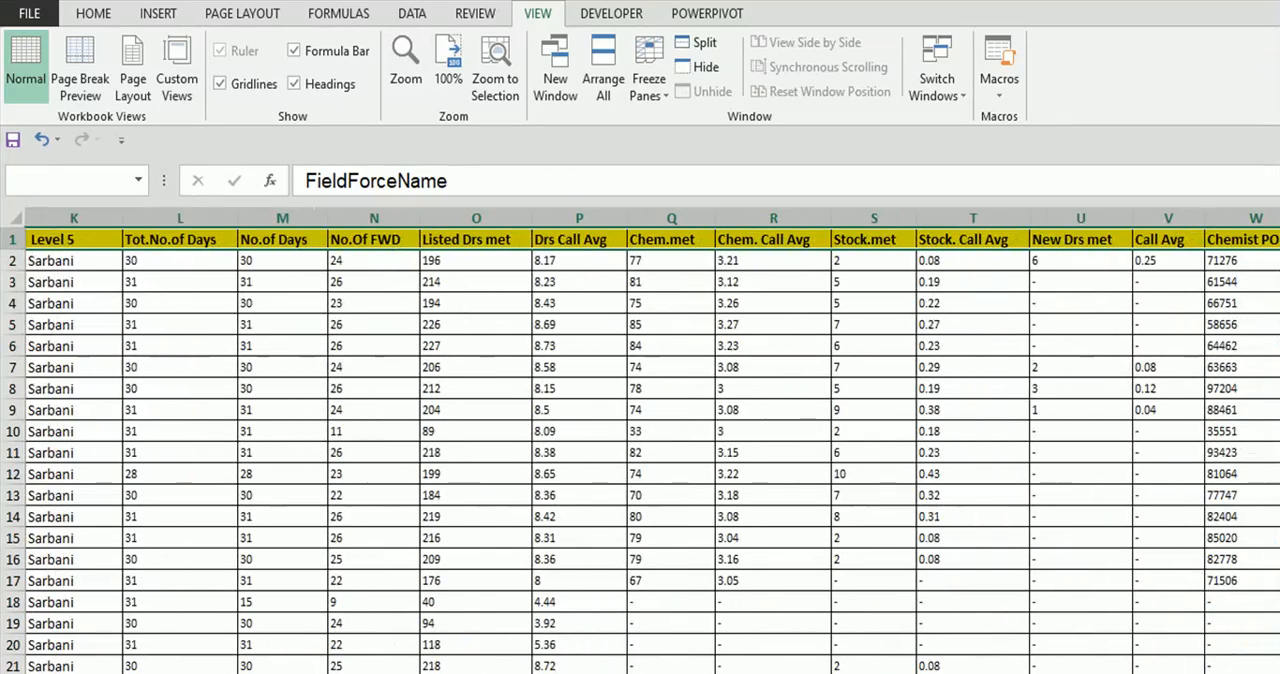
key(ctrl+shift+Down)
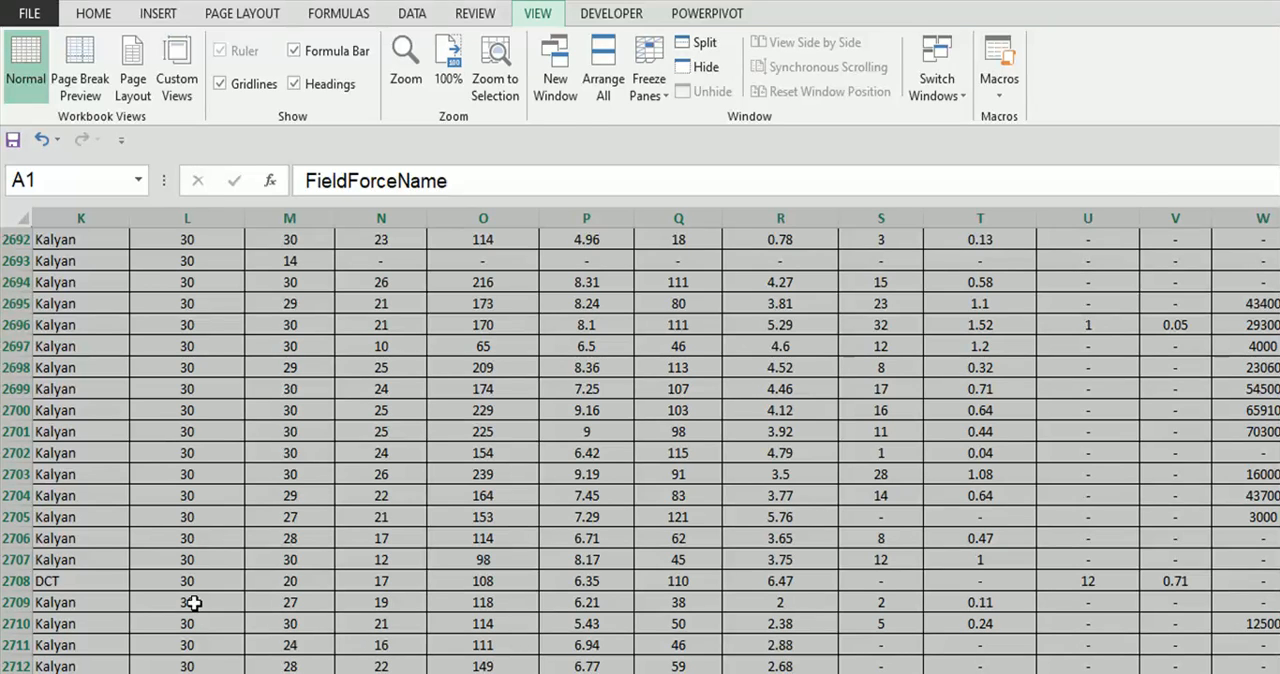
Create a PivotTable from range $A$1:$W$2713 on a new worksheet with the PivotTable Wizard, basing it on the existing report's data
key(alt+d)
key(p)
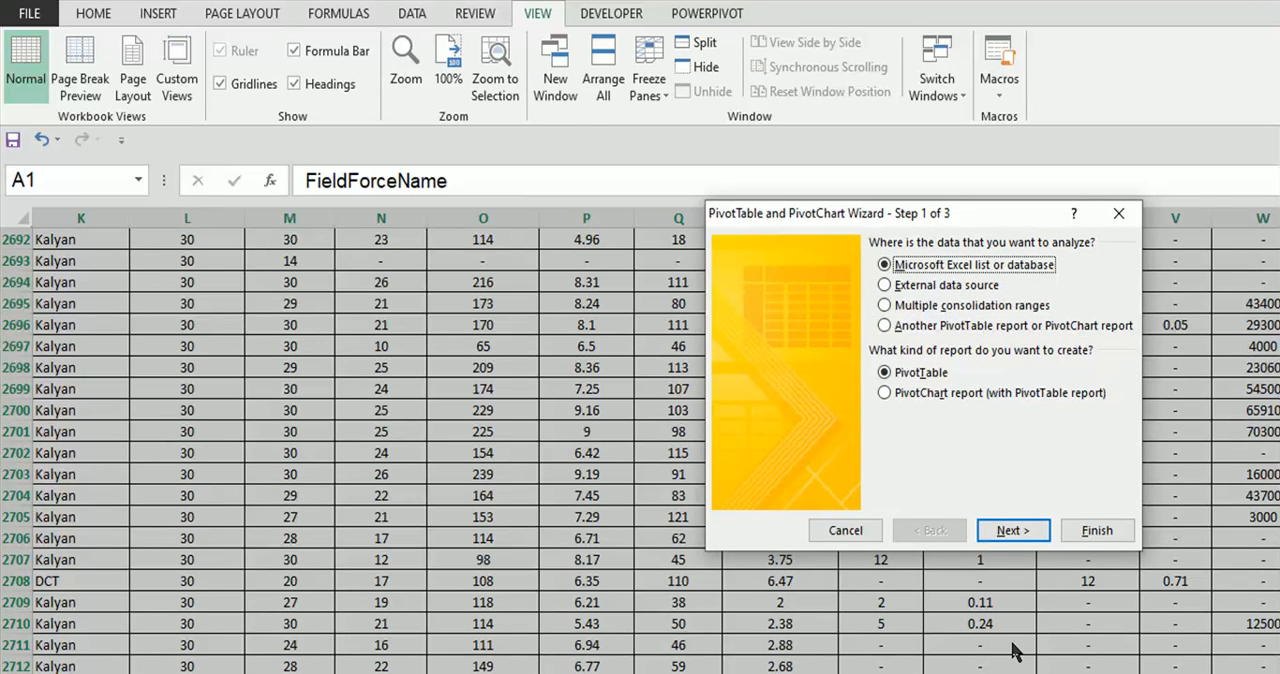
click(1010, 533)
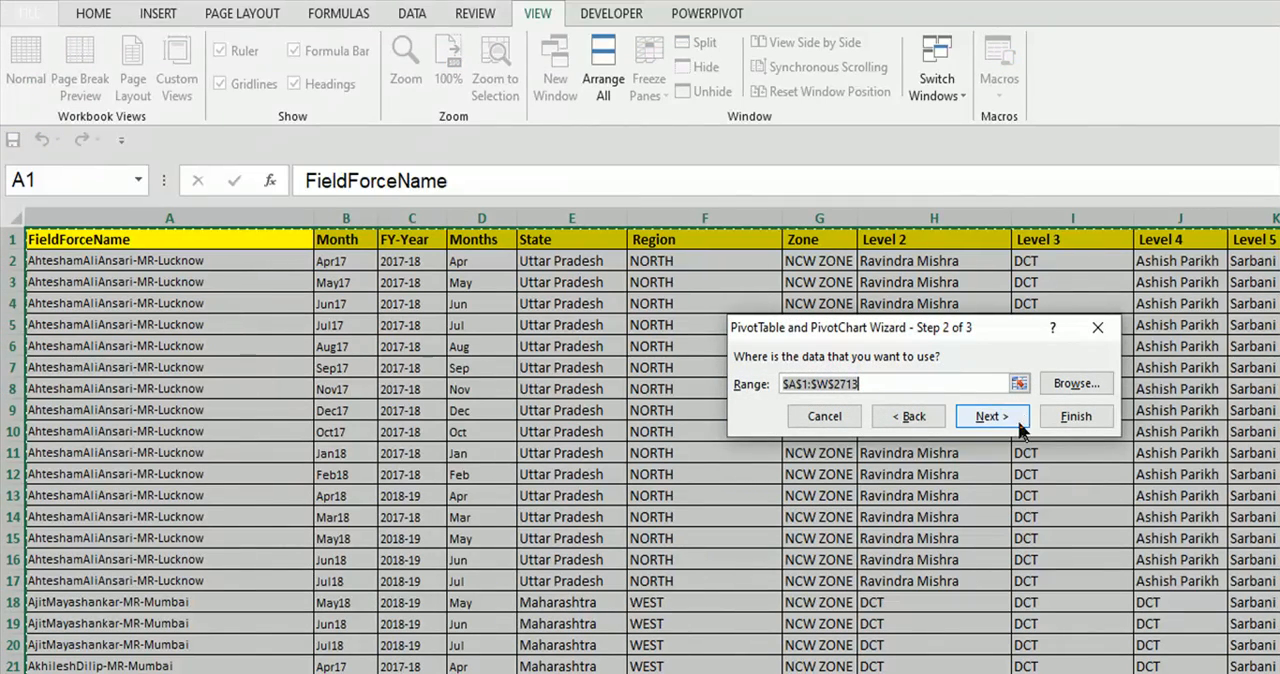
click(1008, 422)
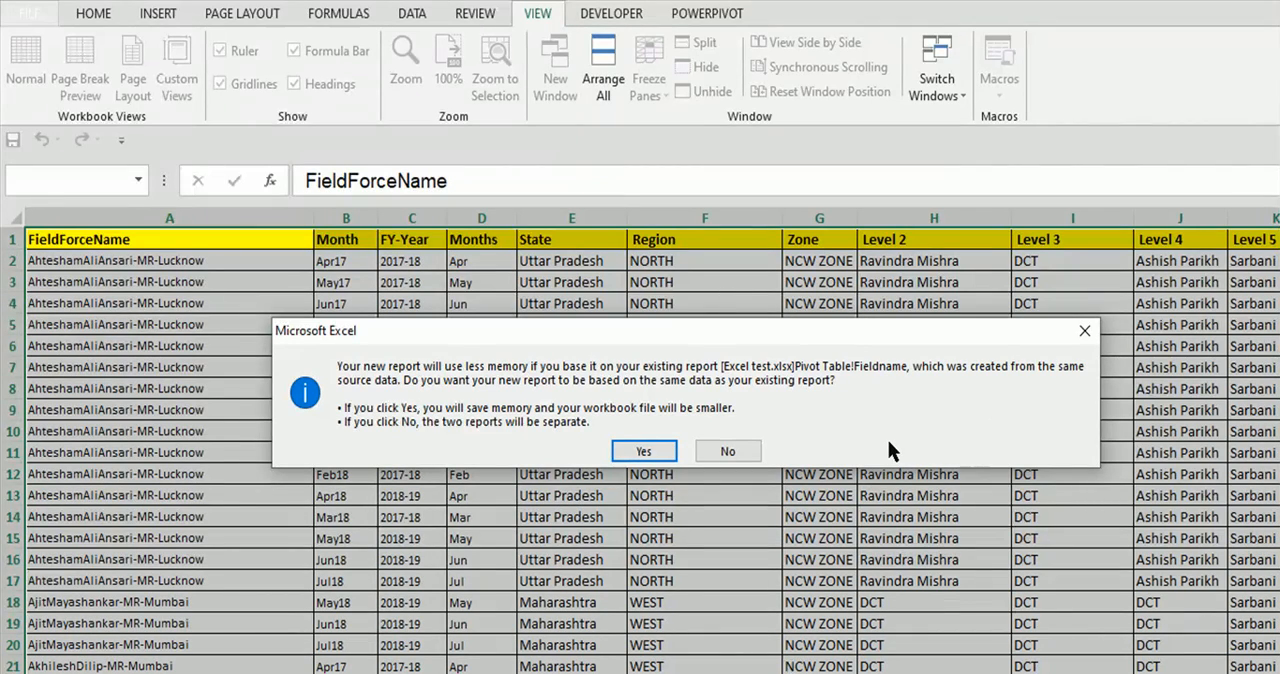
click(645, 452)
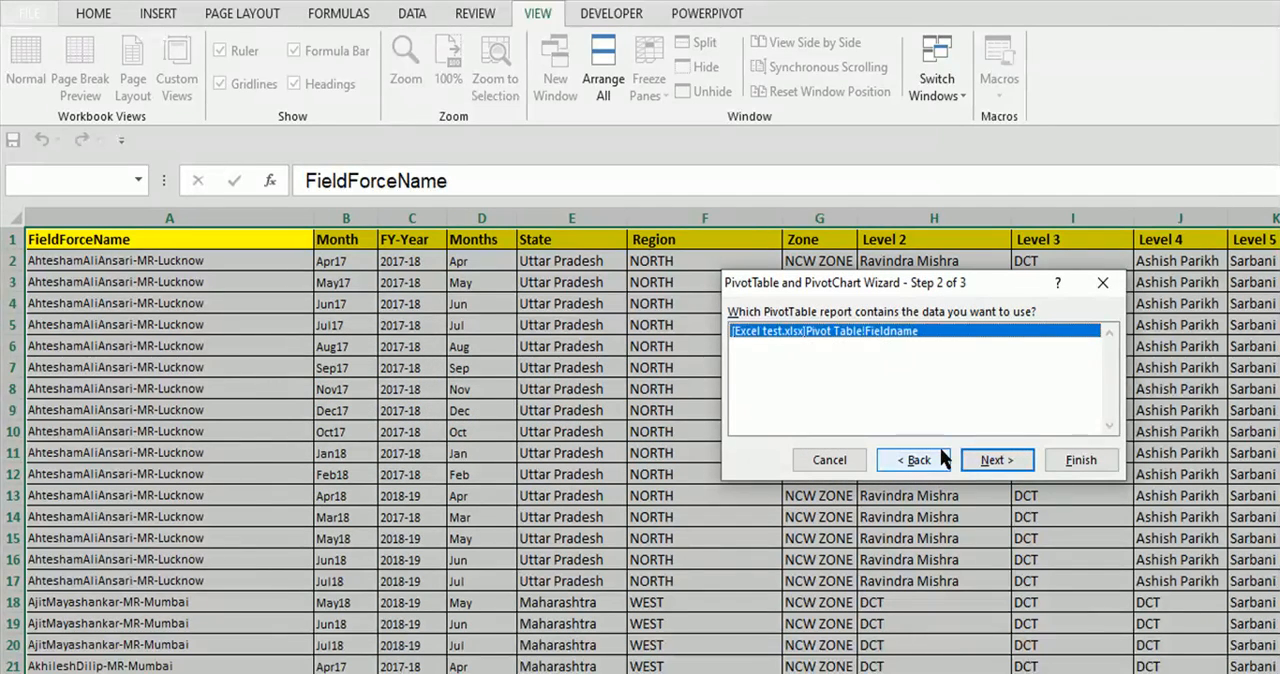
click(985, 461)
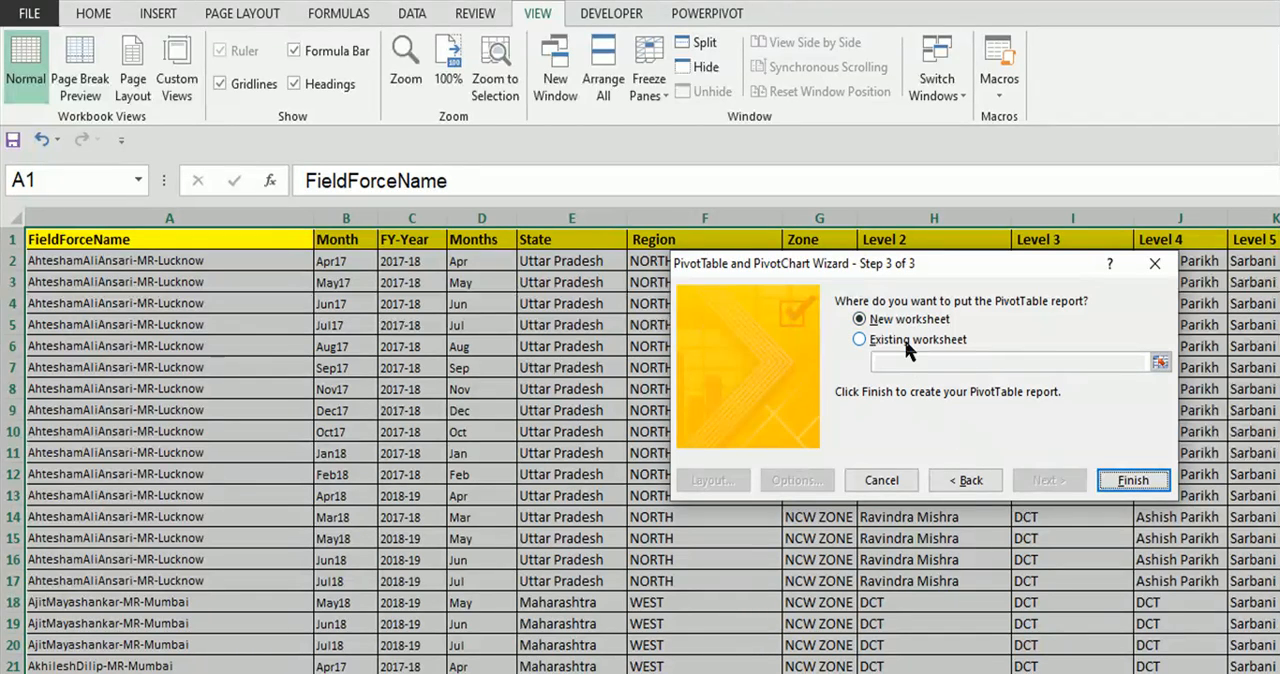
click(1106, 478)
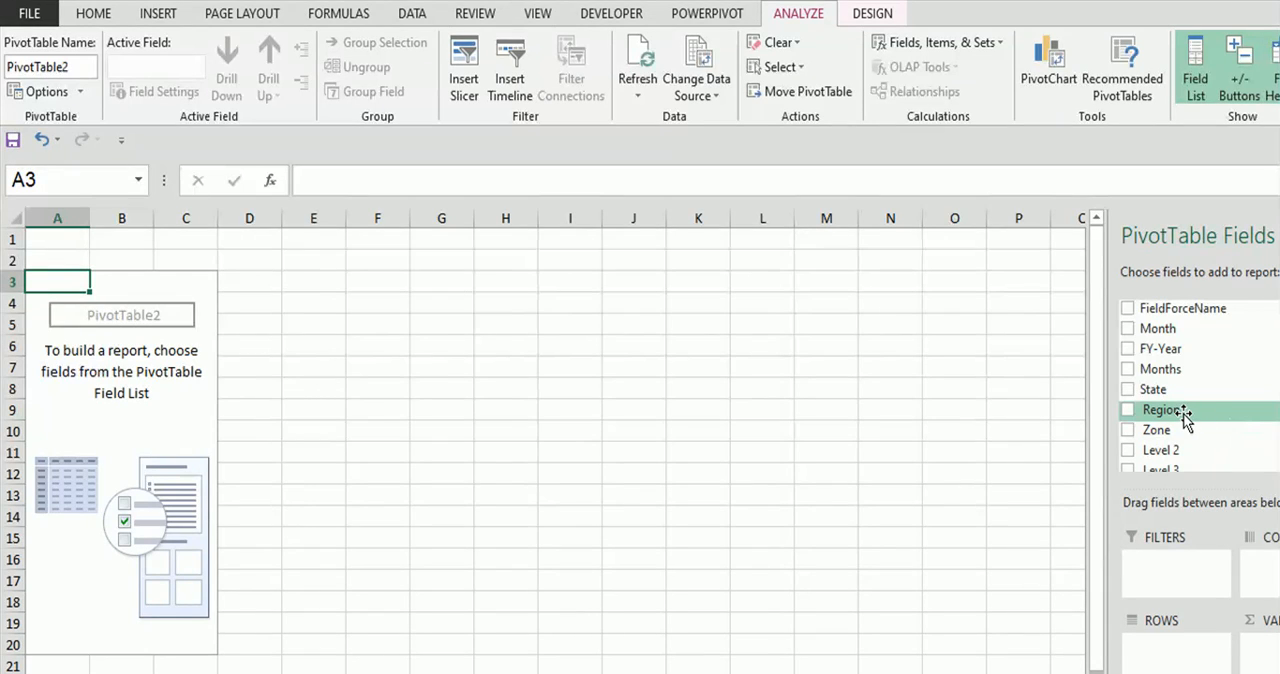
Lay out the new pivot table with State as rows, FY-Year as columns and Chemist POB as the value field
drag(1160, 389, 1187, 658)
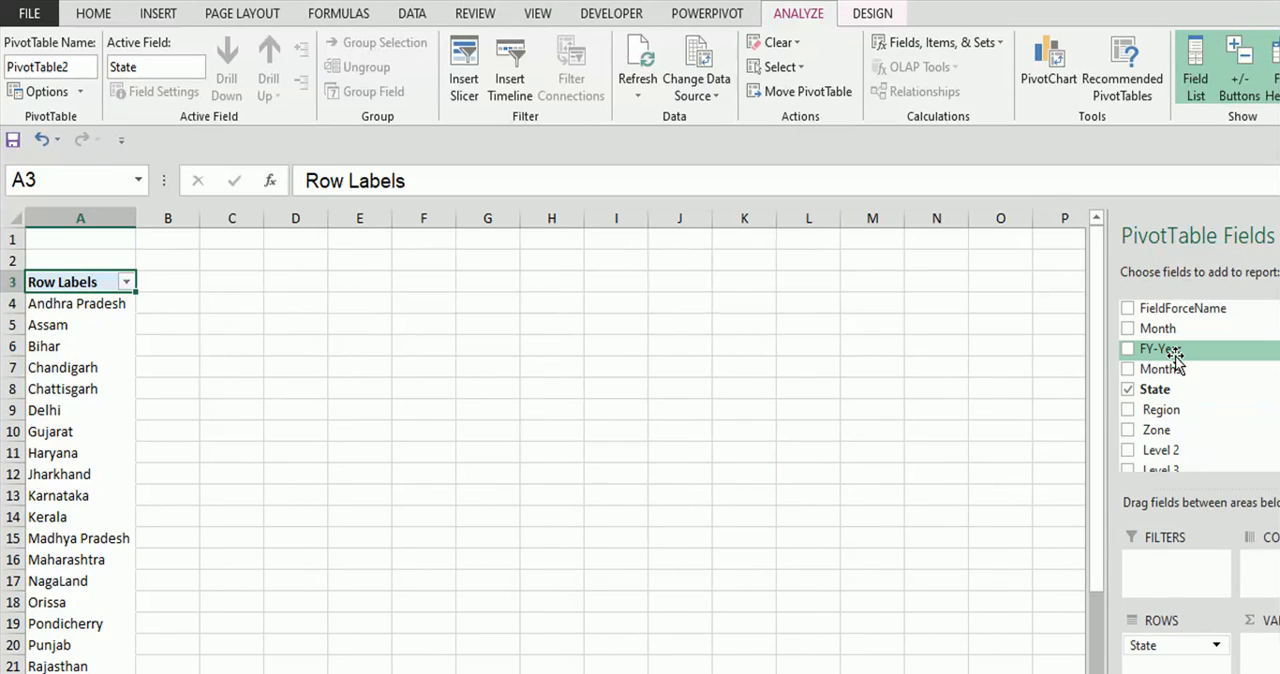
drag(1175, 355, 1262, 545)
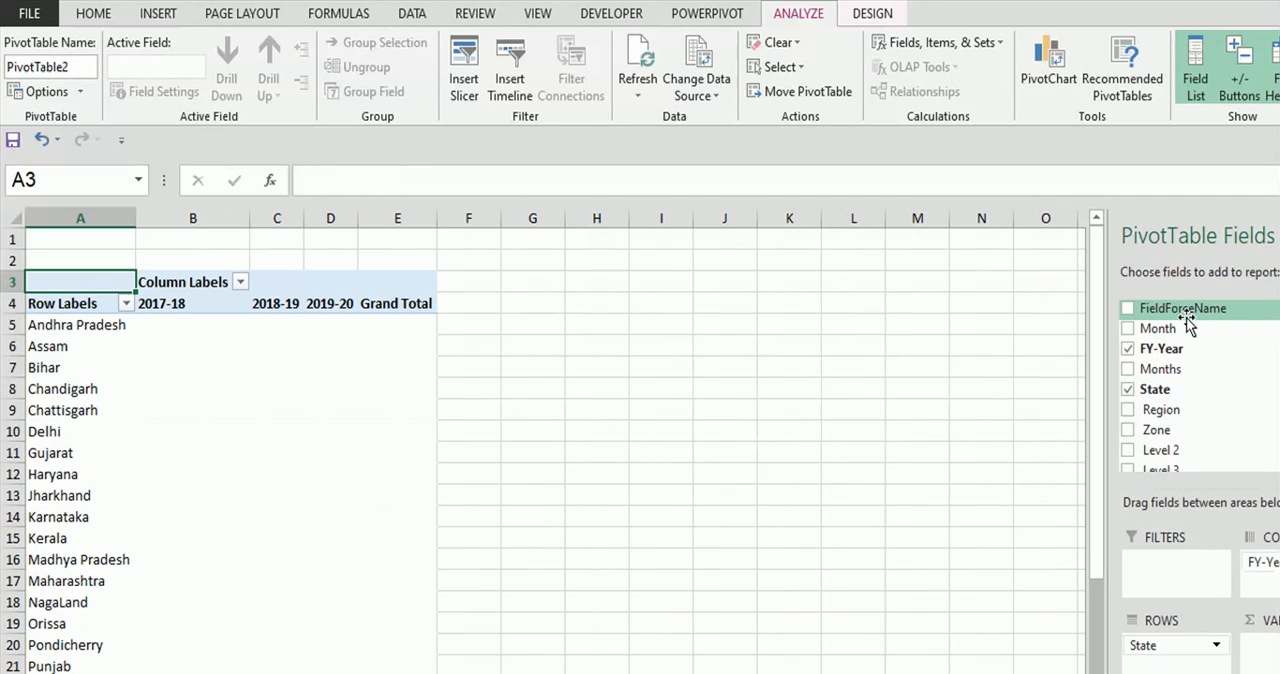
drag(1185, 311, 1270, 652)
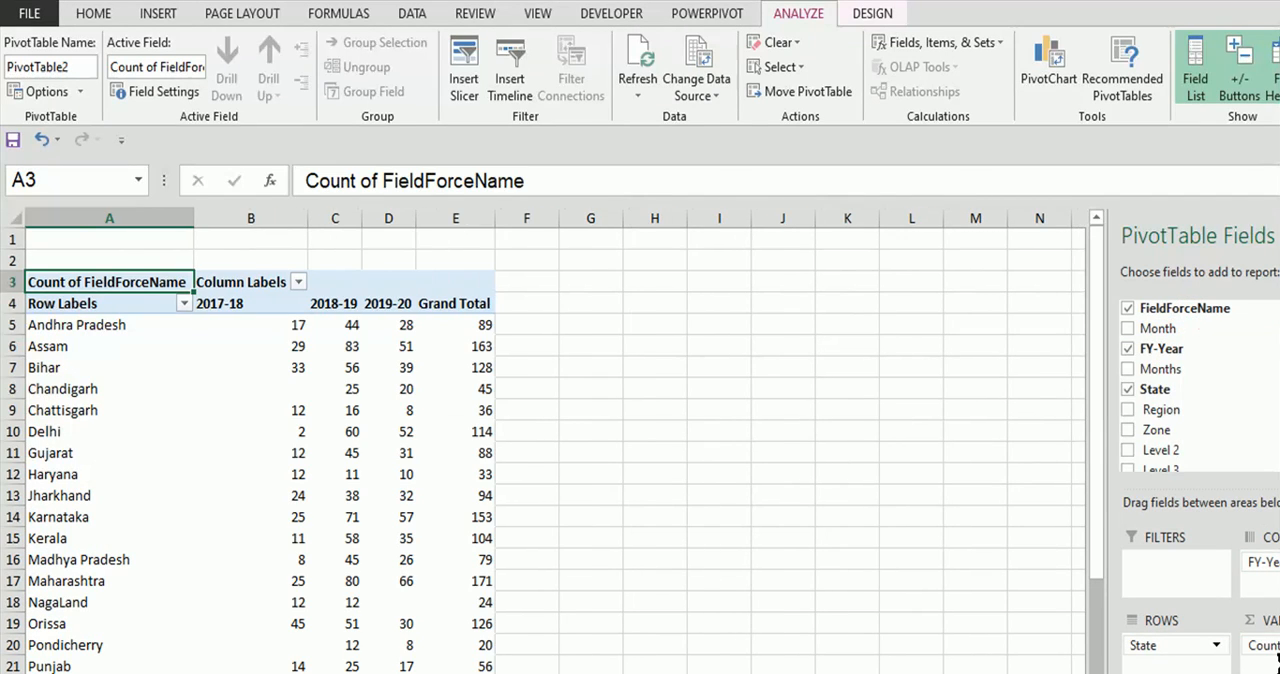
scroll(1265, 400, down, 5)
mouse_move(1267, 436)
mouse_down()
mouse_move(1270, 668)
mouse_move(1268, 430)
mouse_up()
Change the Chemist POB value field to summarize by Sum
click(1262, 645)
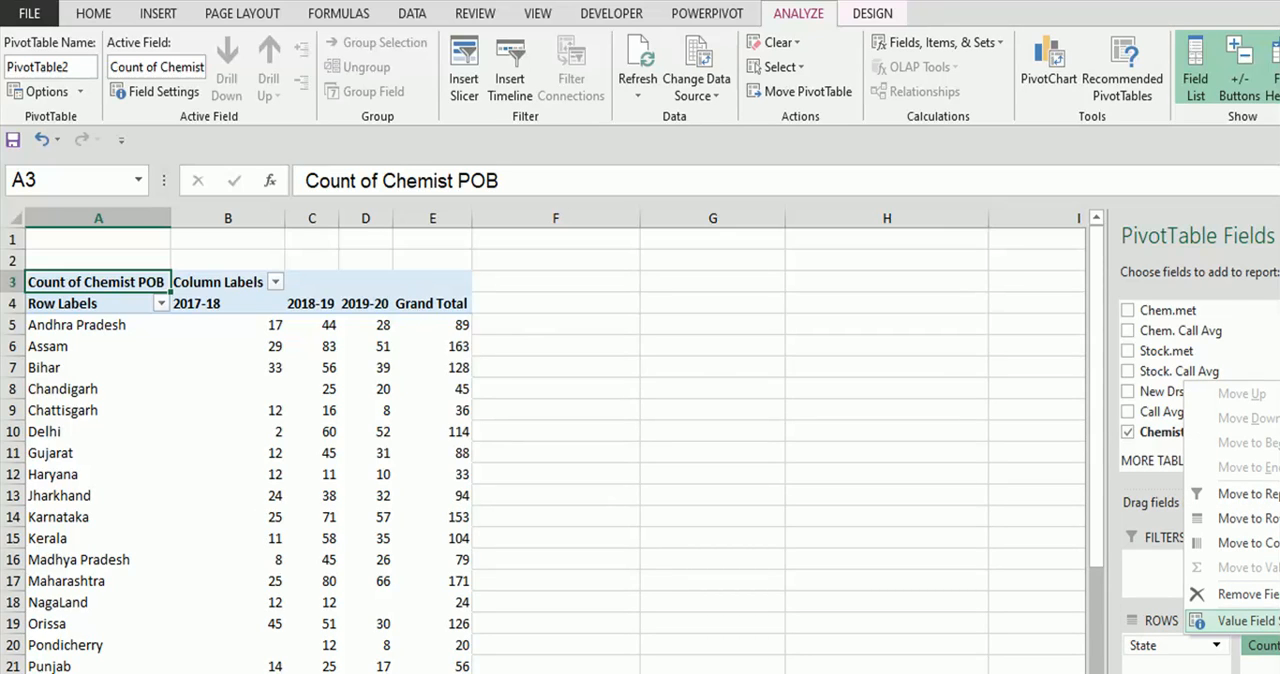
click(1240, 621)
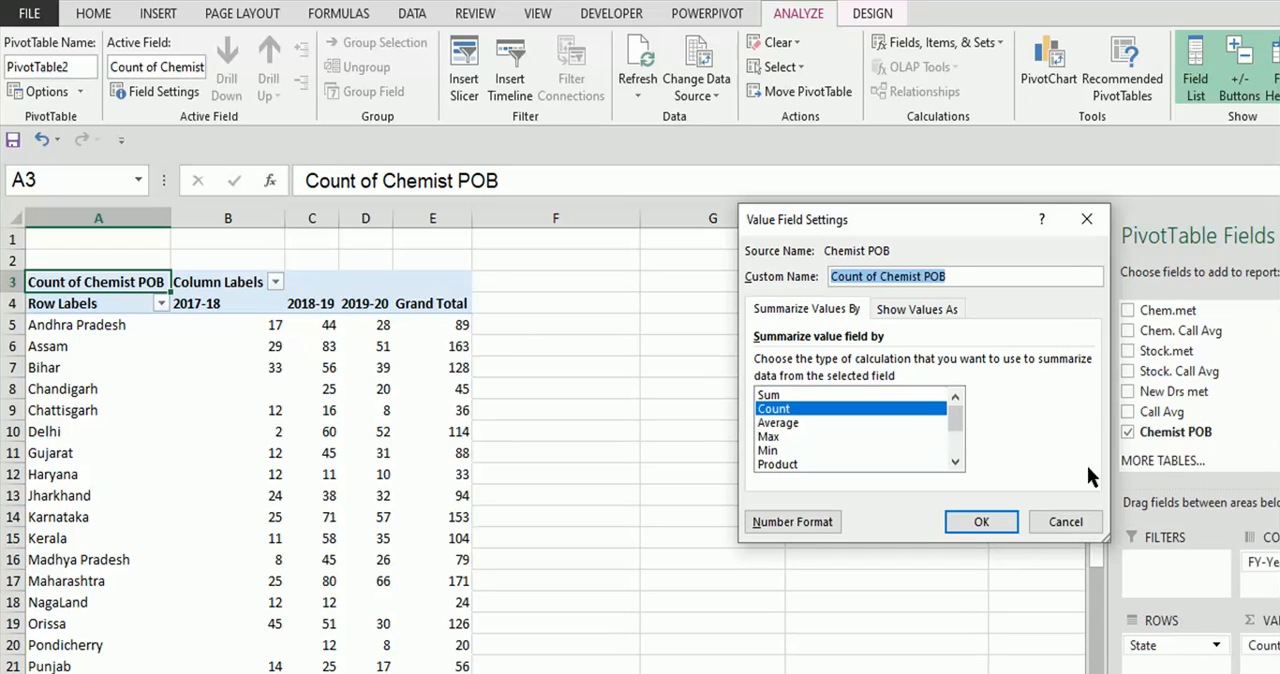
click(827, 395)
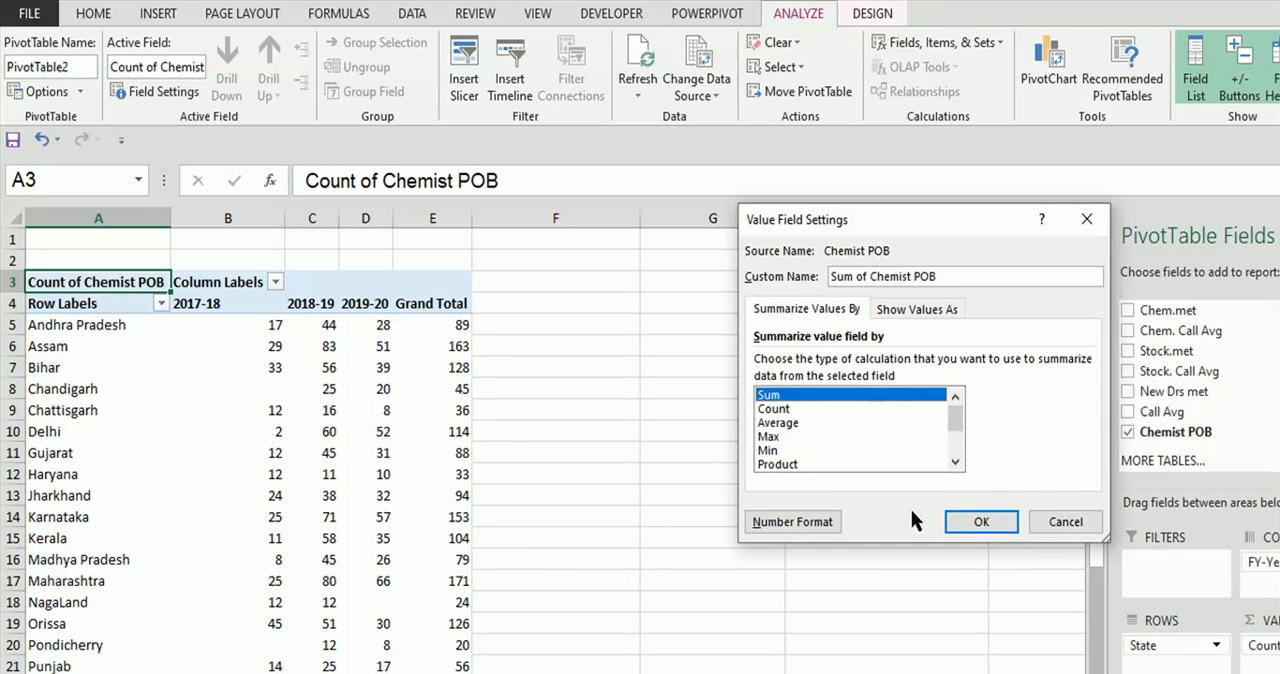
click(962, 523)
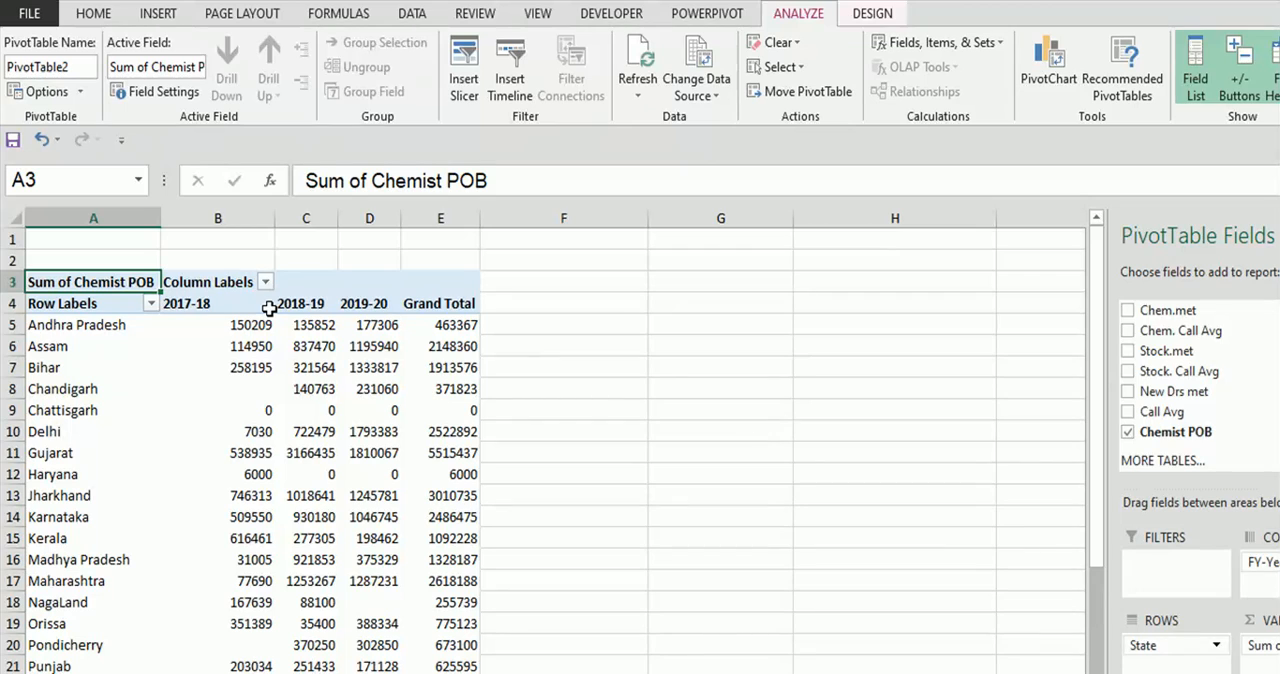
Select the pivot table from the Row Labels header down and apply the medium style with black header and grey shading
key(Down)
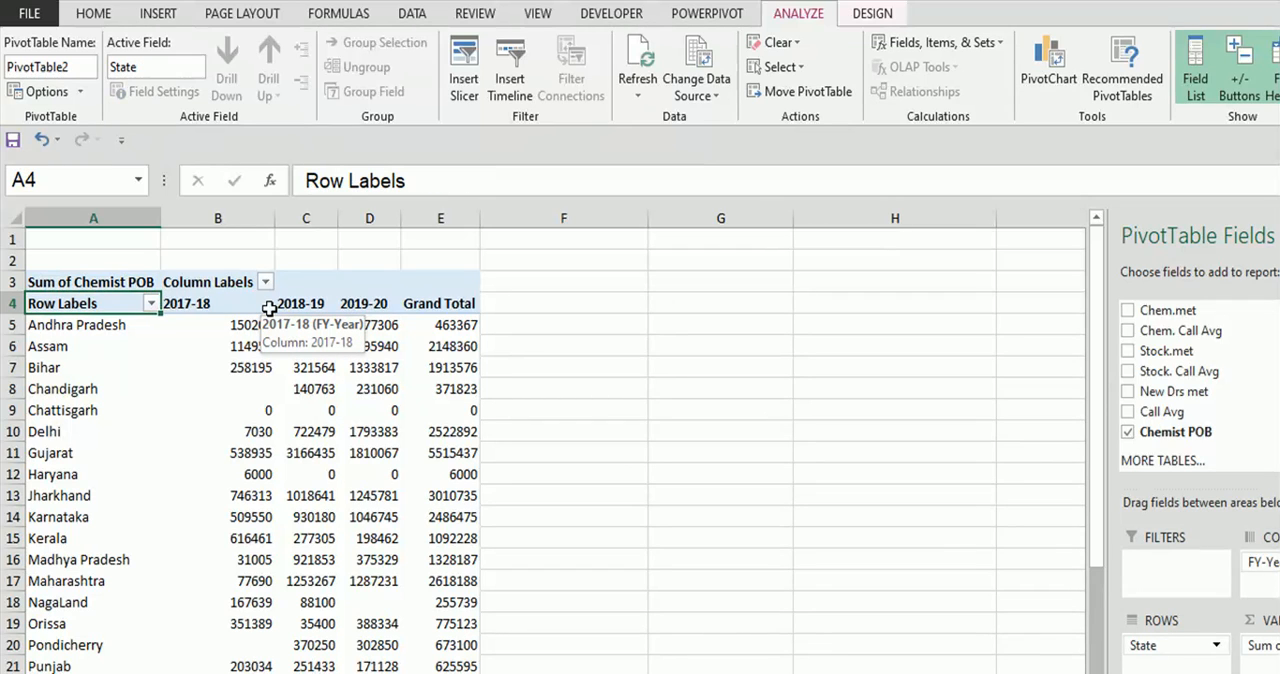
key(ctrl+shift+Right)
key(ctrl+shift+Down)
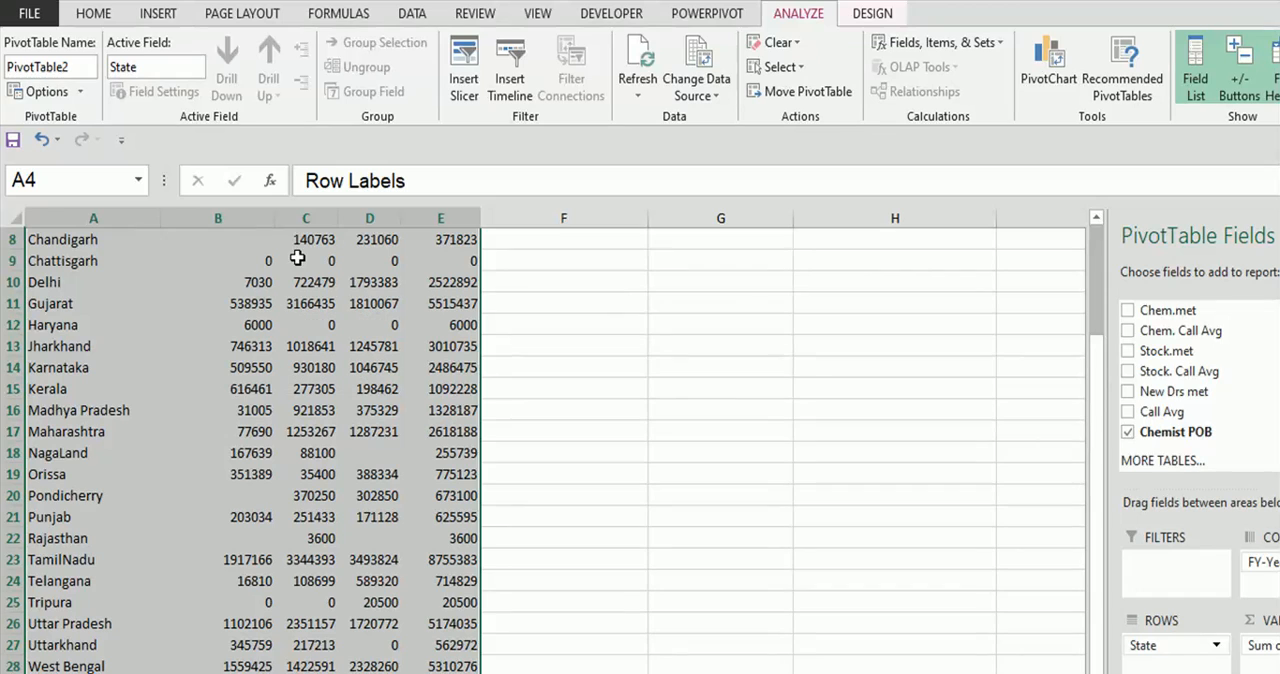
click(878, 17)
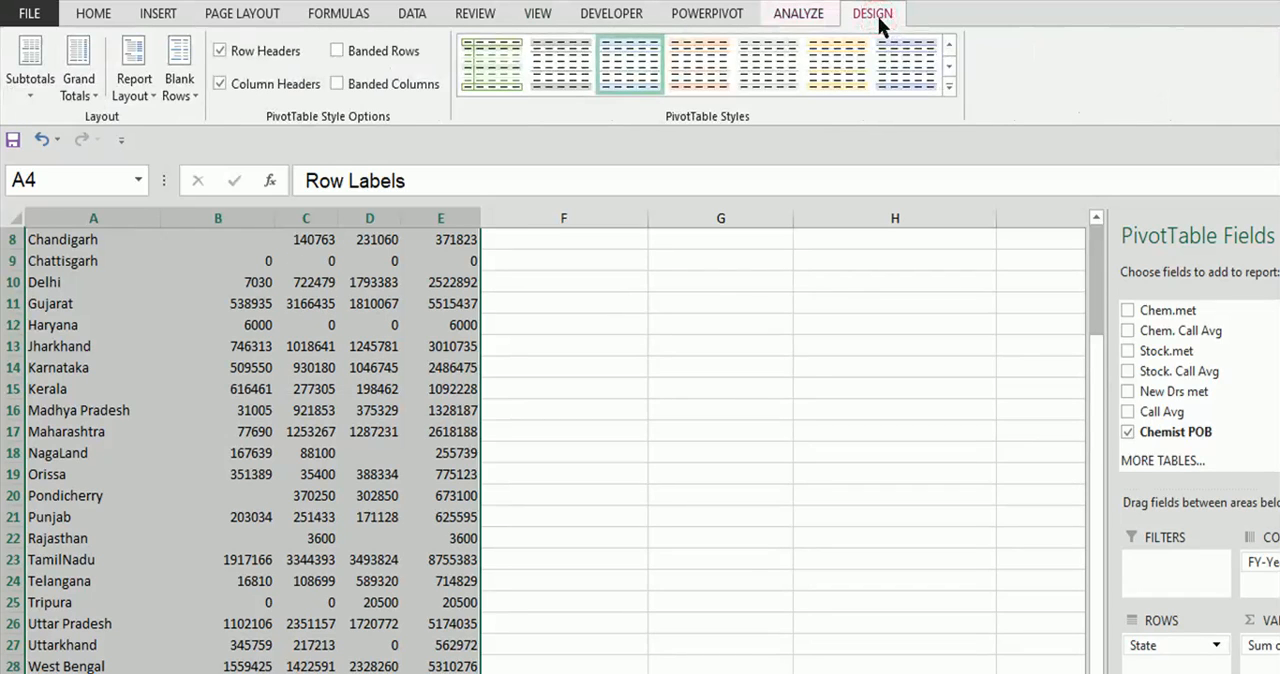
click(950, 88)
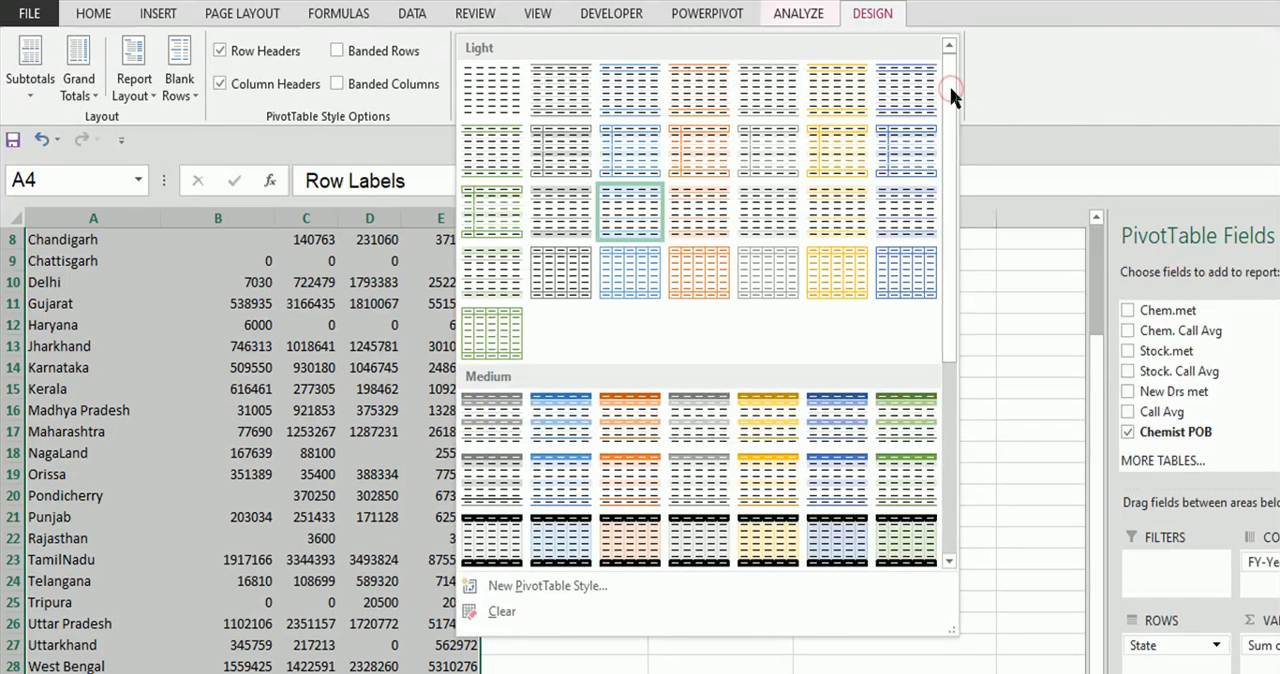
drag(949, 202, 948, 309)
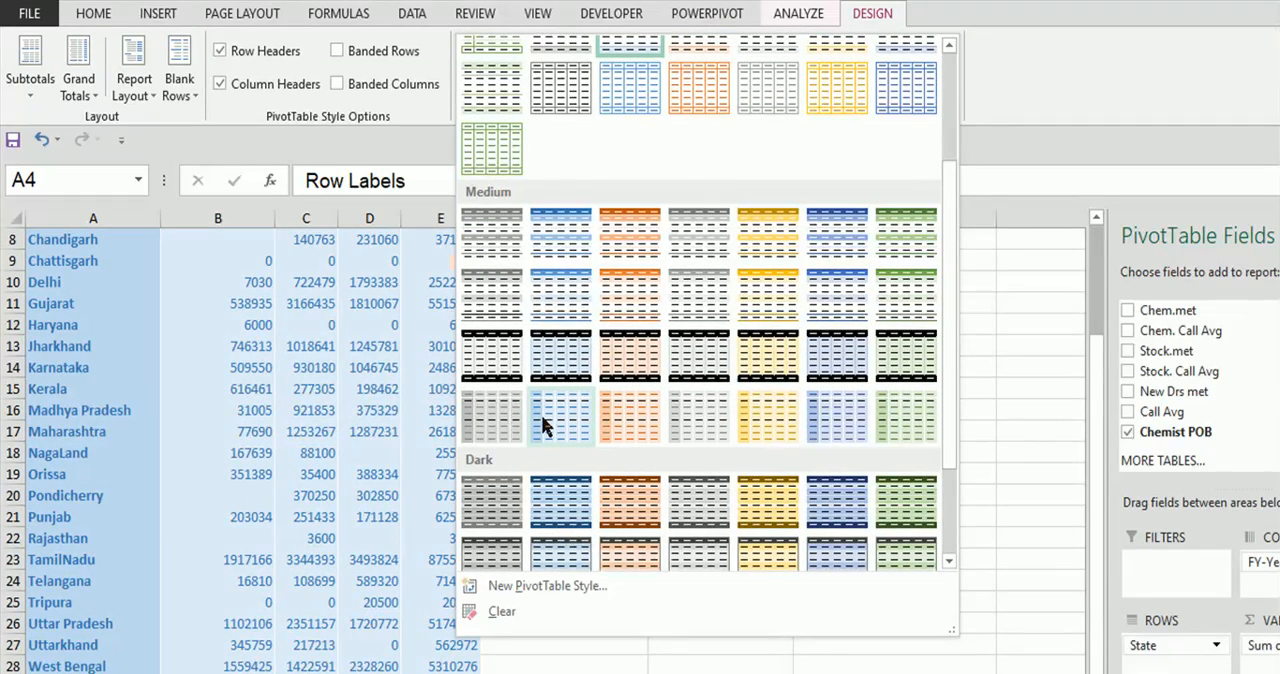
click(492, 358)
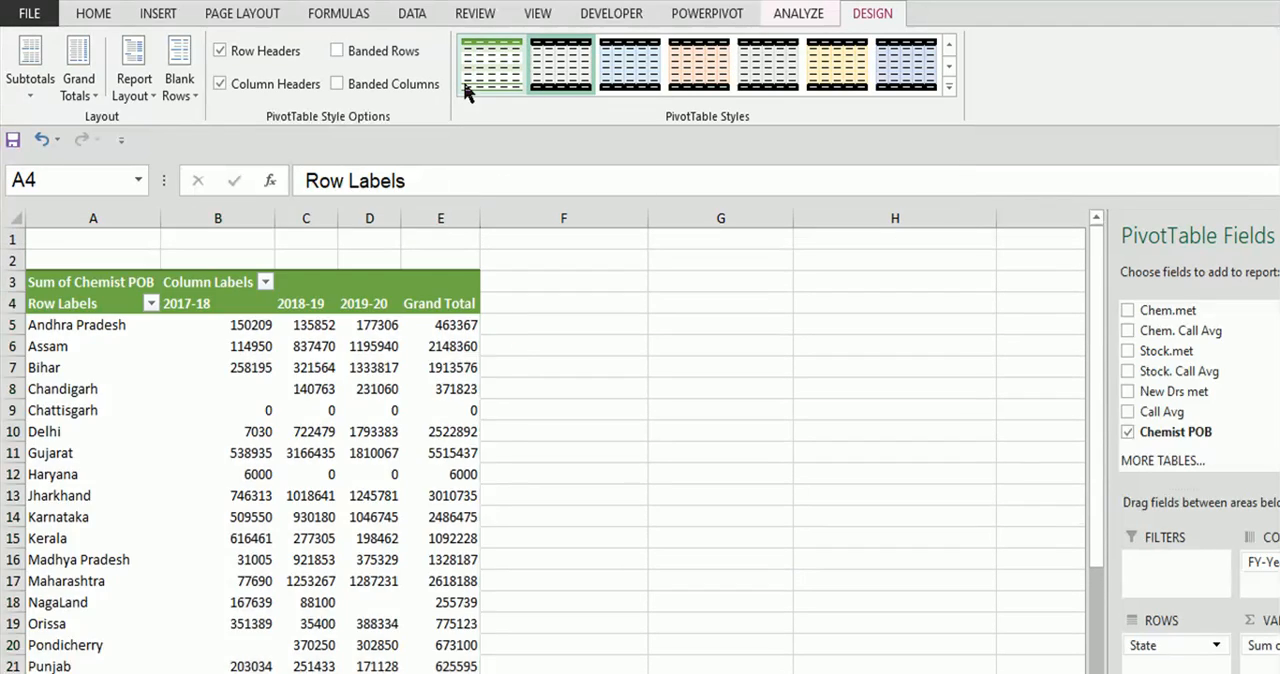
Turn on banded columns for the pivot table, leaving banded rows off, and add borders to all selected cells
click(337, 84)
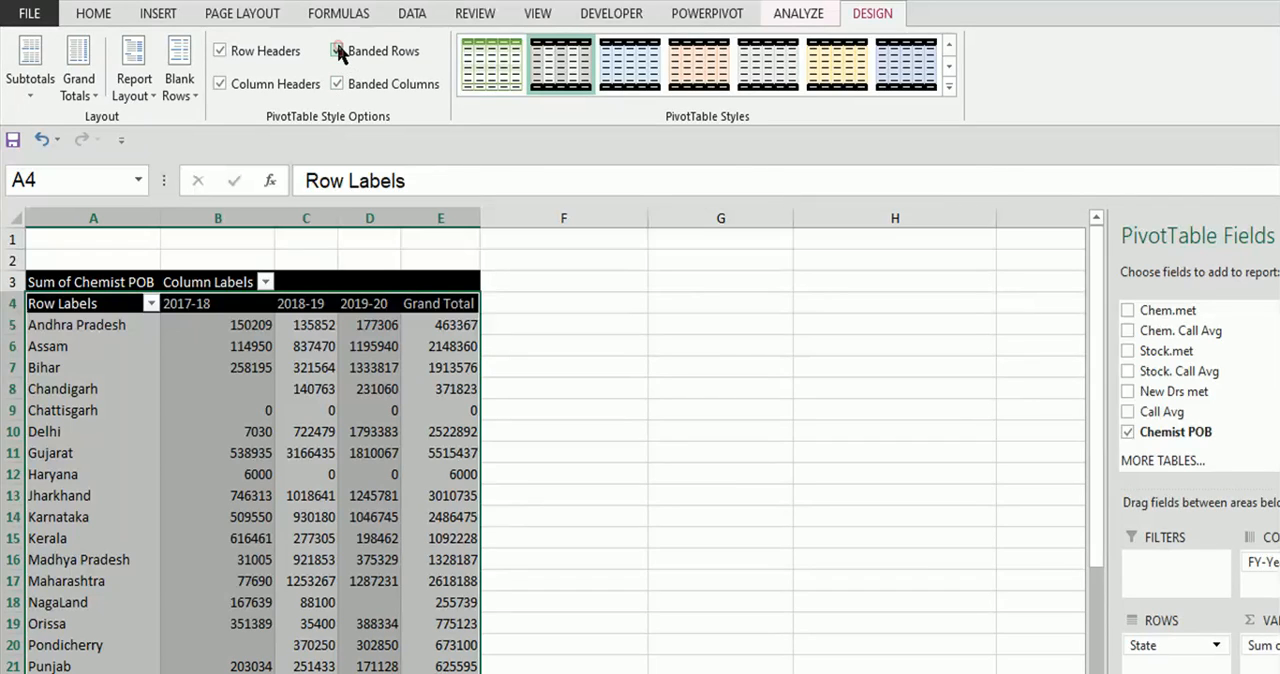
click(337, 47)
click(337, 47)
click(110, 14)
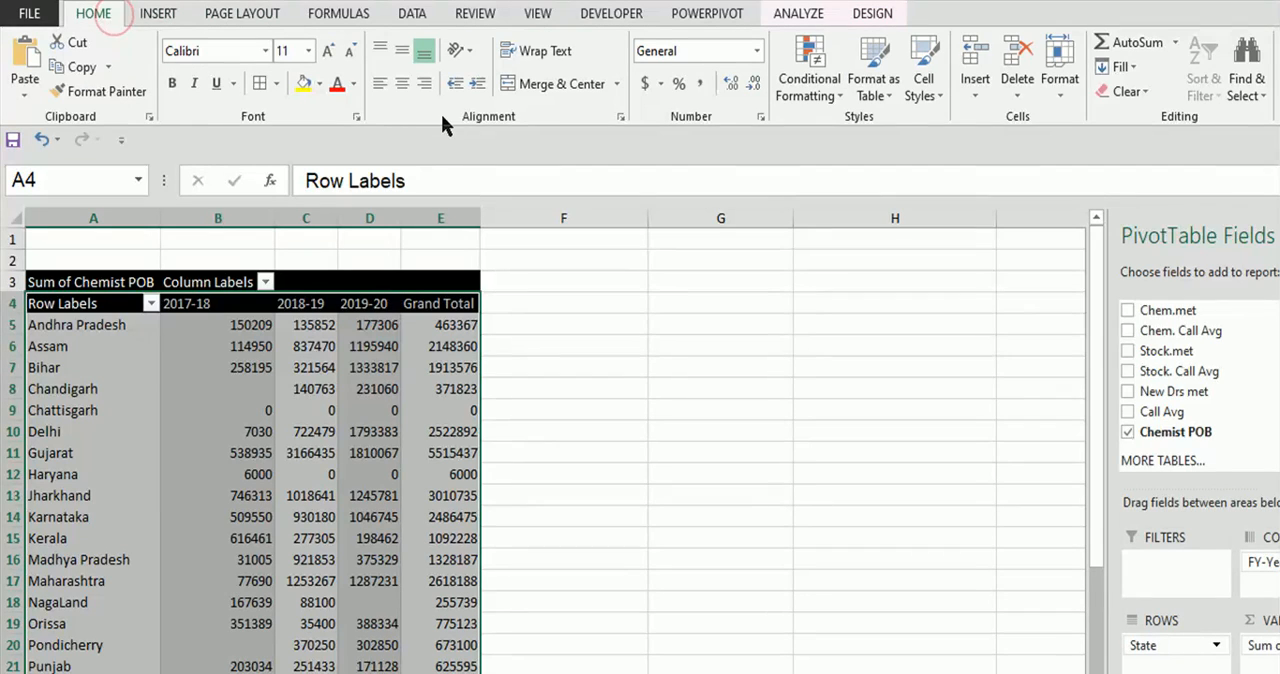
click(256, 80)
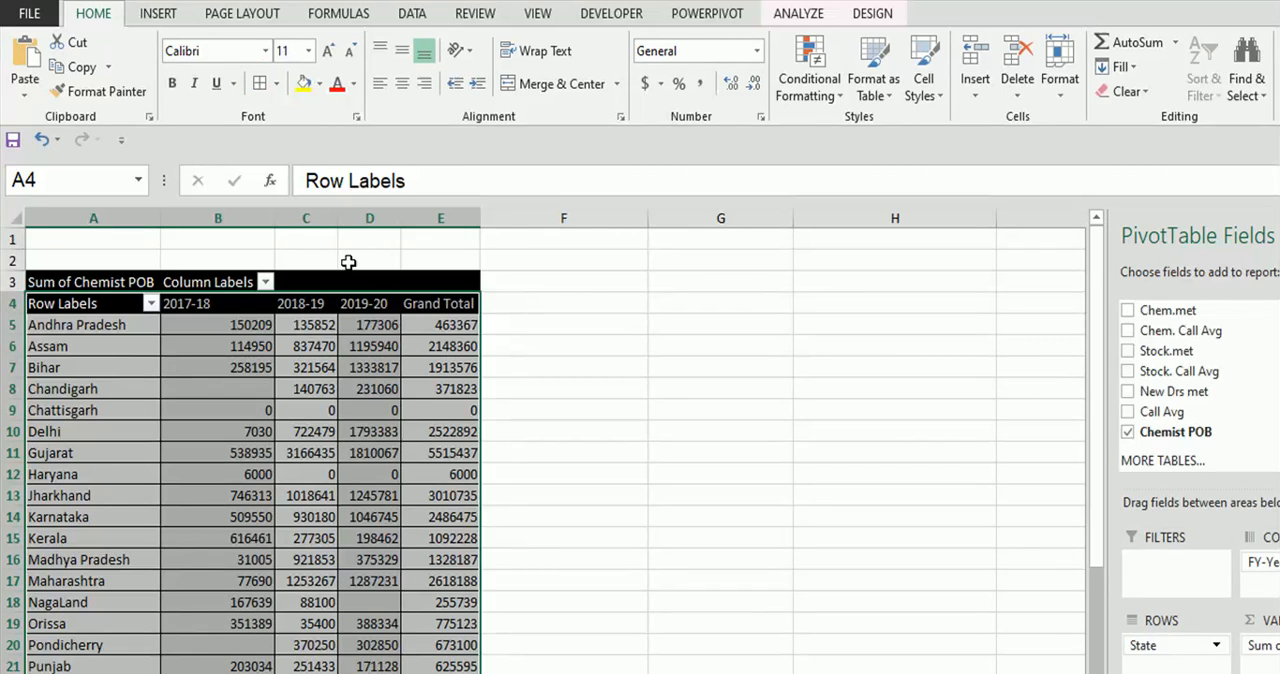
Rename the Row Labels heading in cell A4 to Region
key(Left)
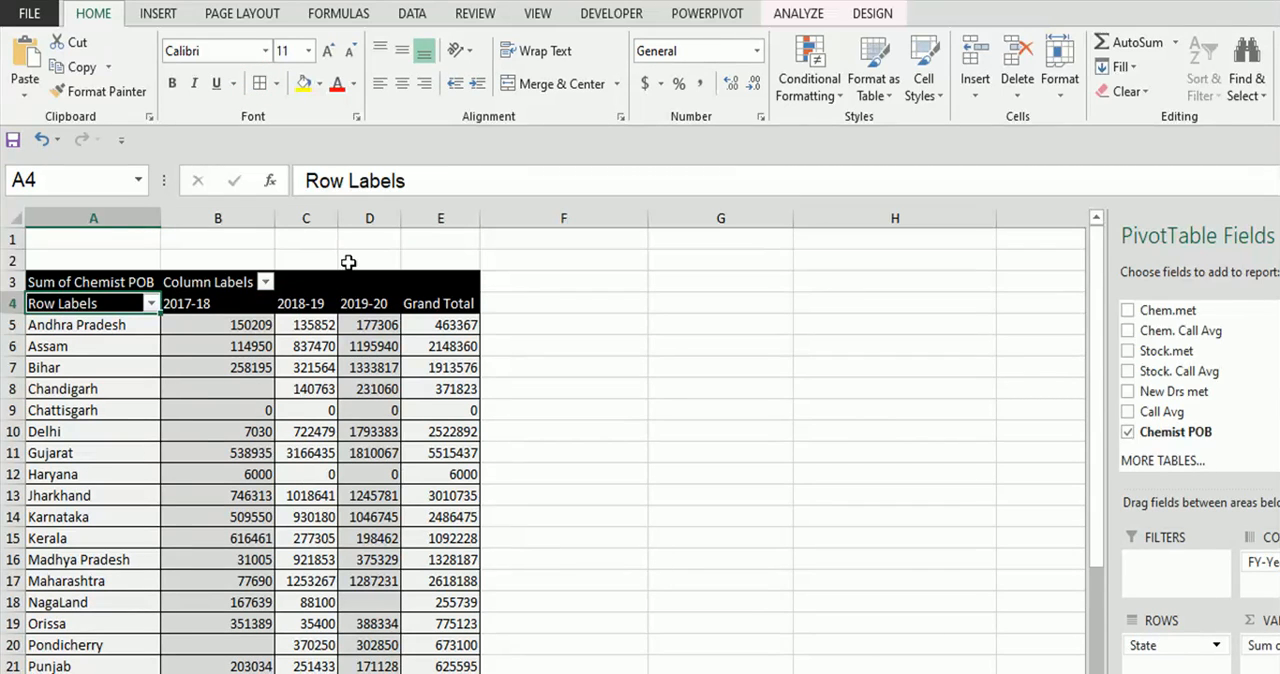
text(Region)
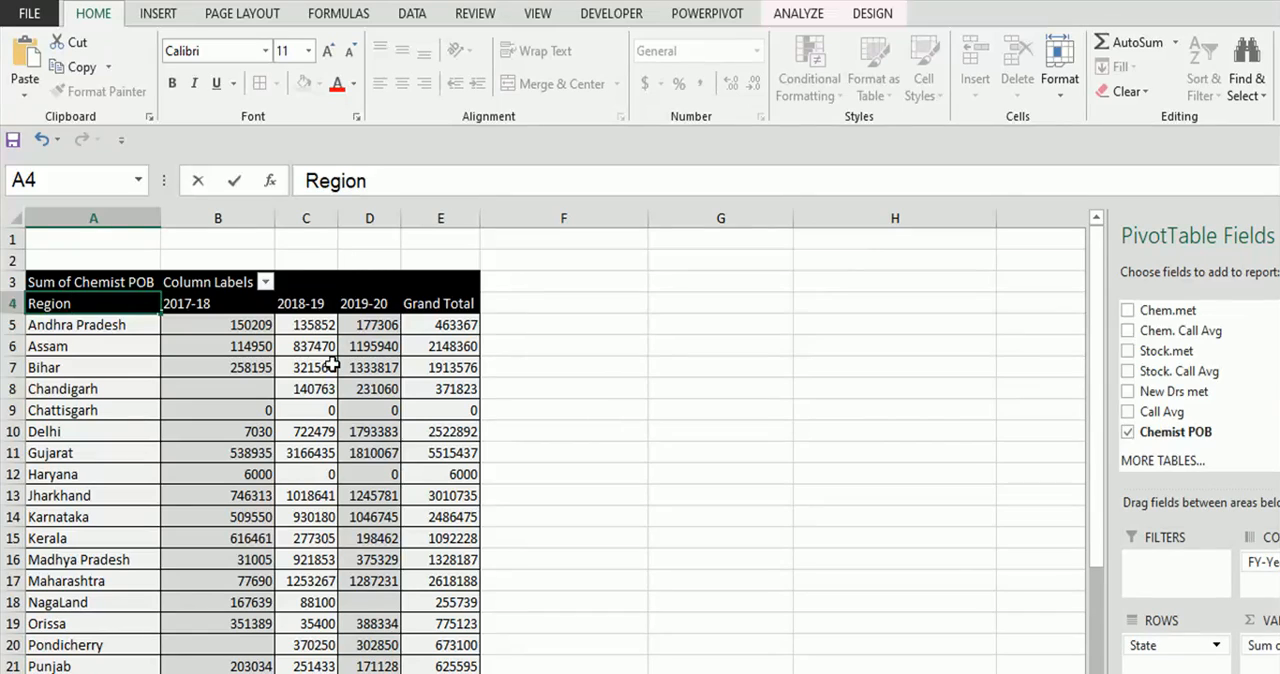
click(331, 366)
Rename the value heading in cell A3 to Chemist POB Sum value and the Column Labels heading in B3 to FY
click(92, 281)
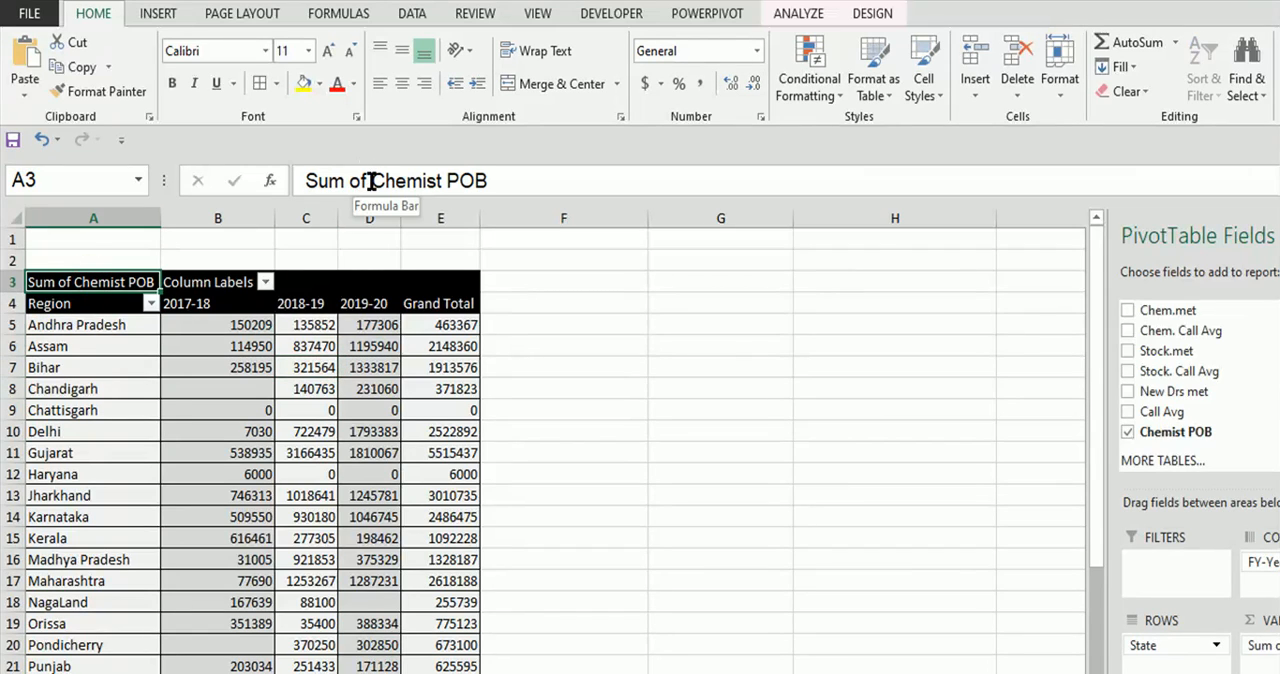
drag(369, 181, 298, 185)
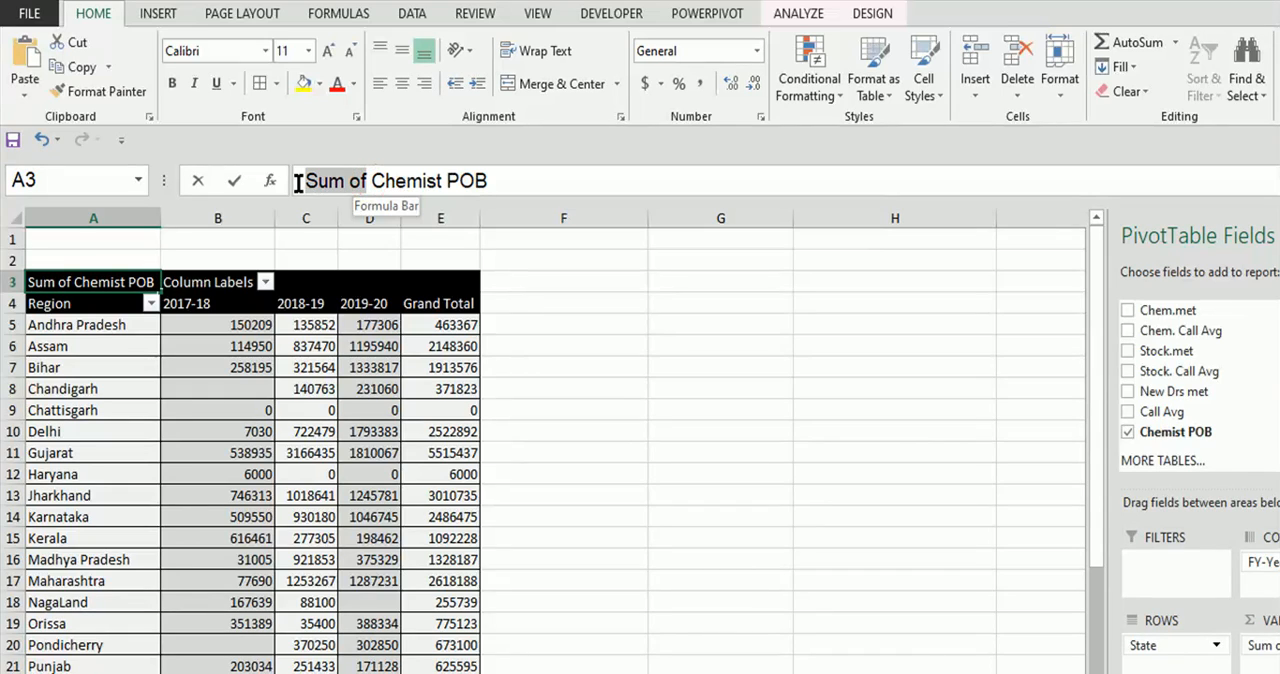
key(BackSpace)
key(BackSpace)
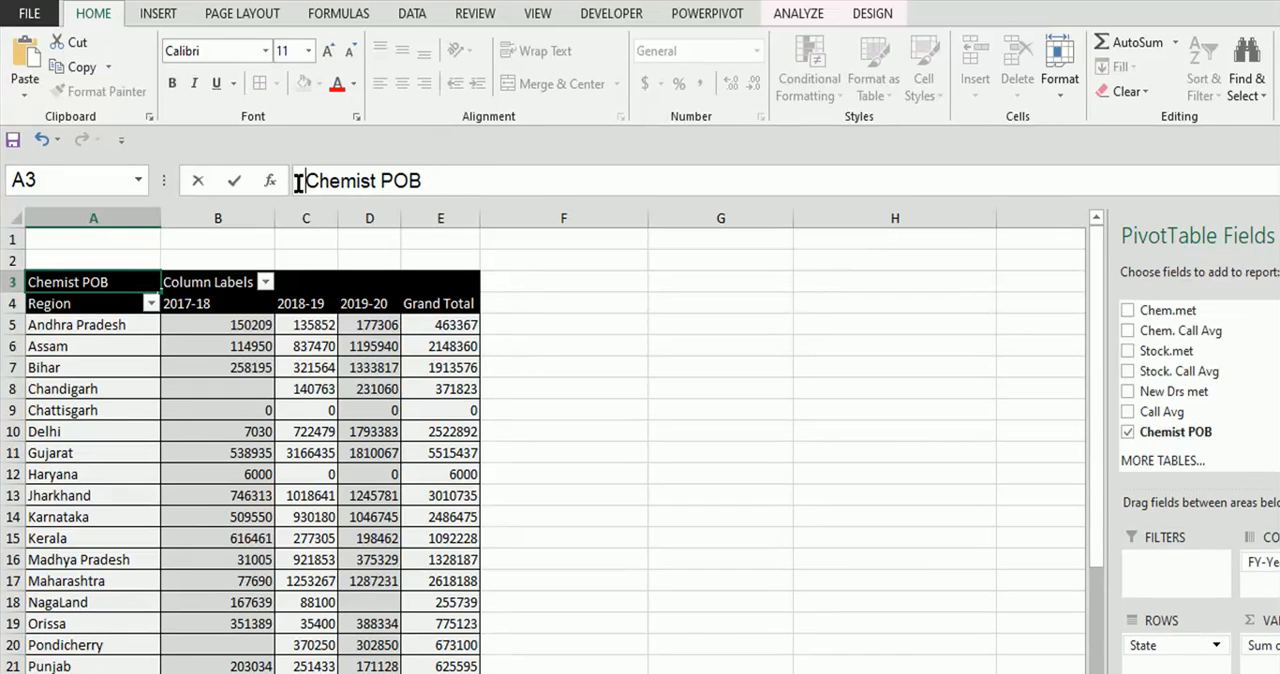
click(449, 176)
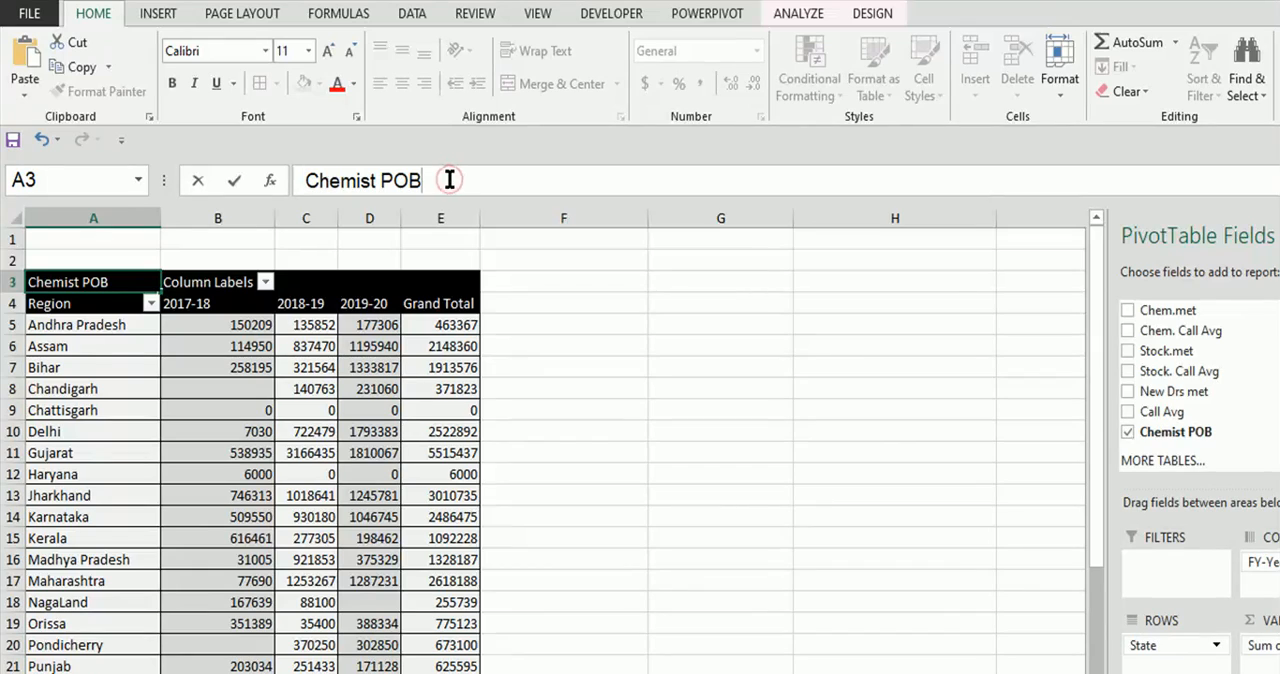
text(Sum value)
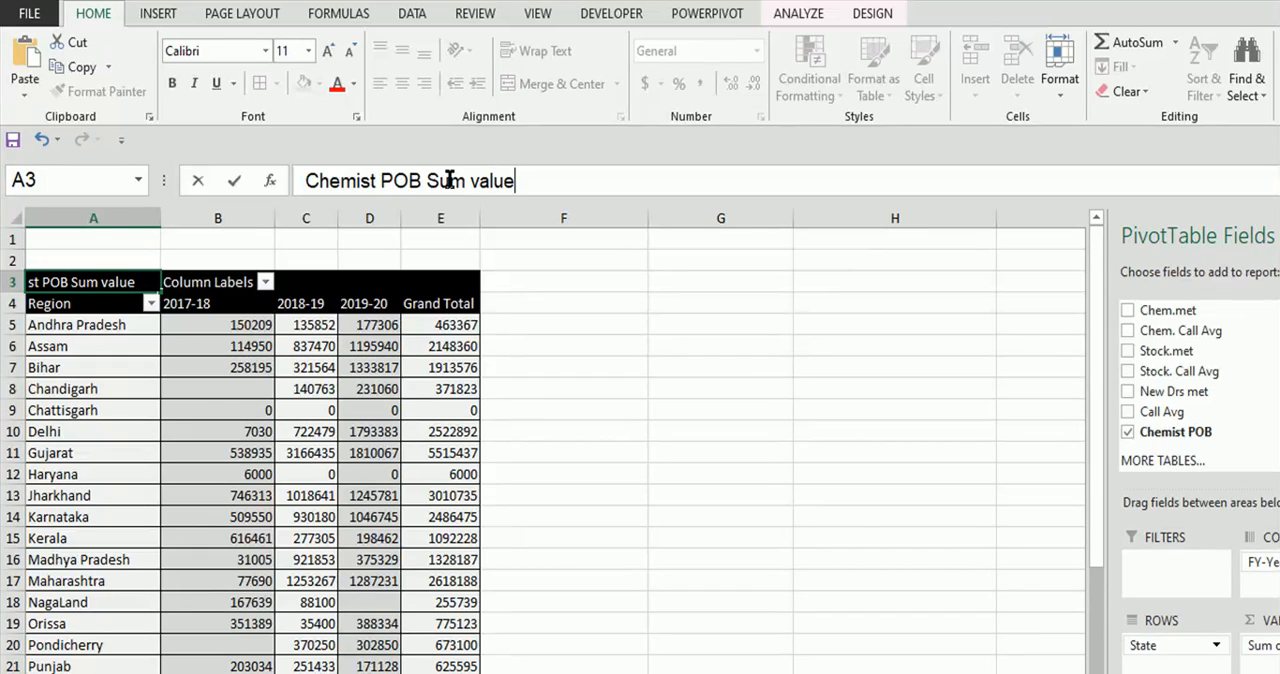
key(Tab)
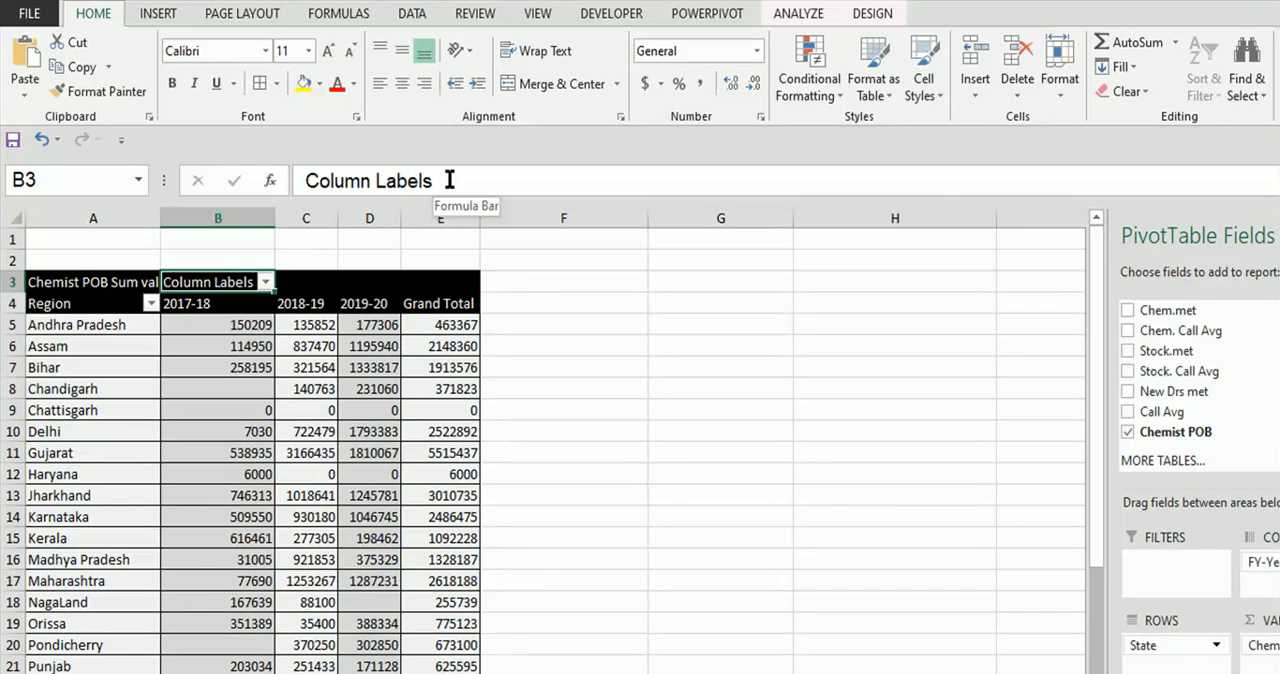
text(FY)
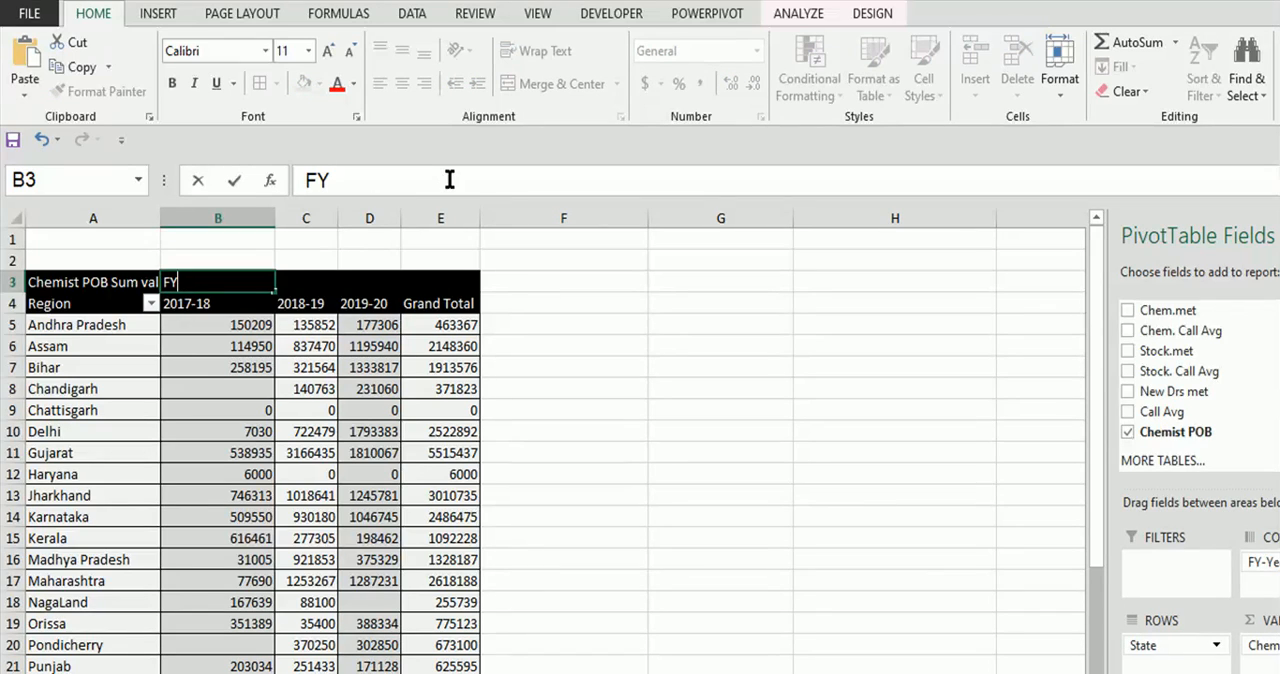
key(Tab)
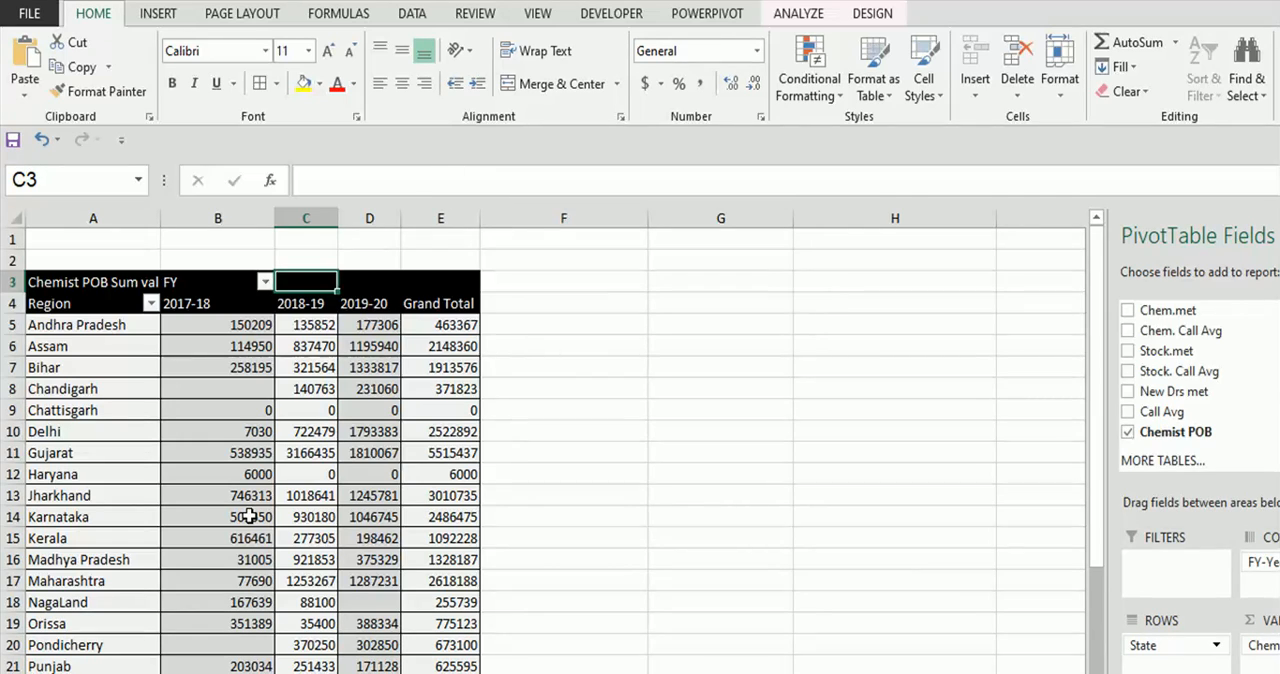
Apply a label filter on the Region rows that shows only labels containing delhi
click(152, 304)
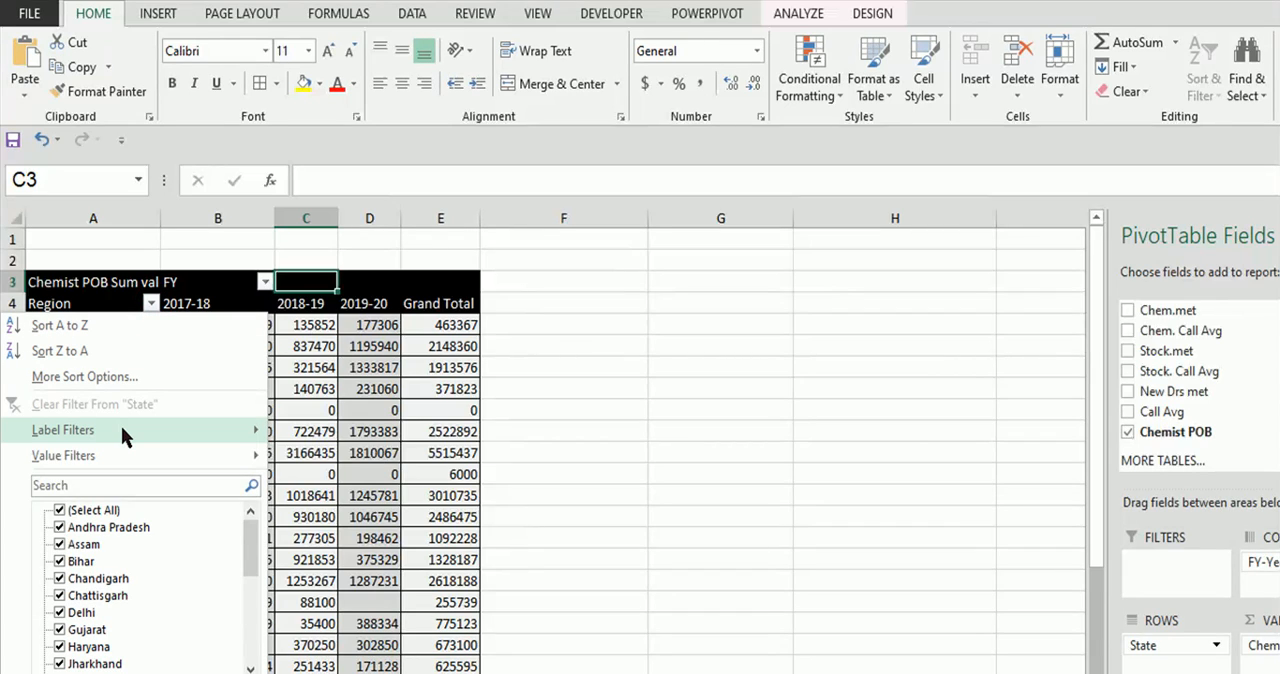
mouse_move(121, 426)
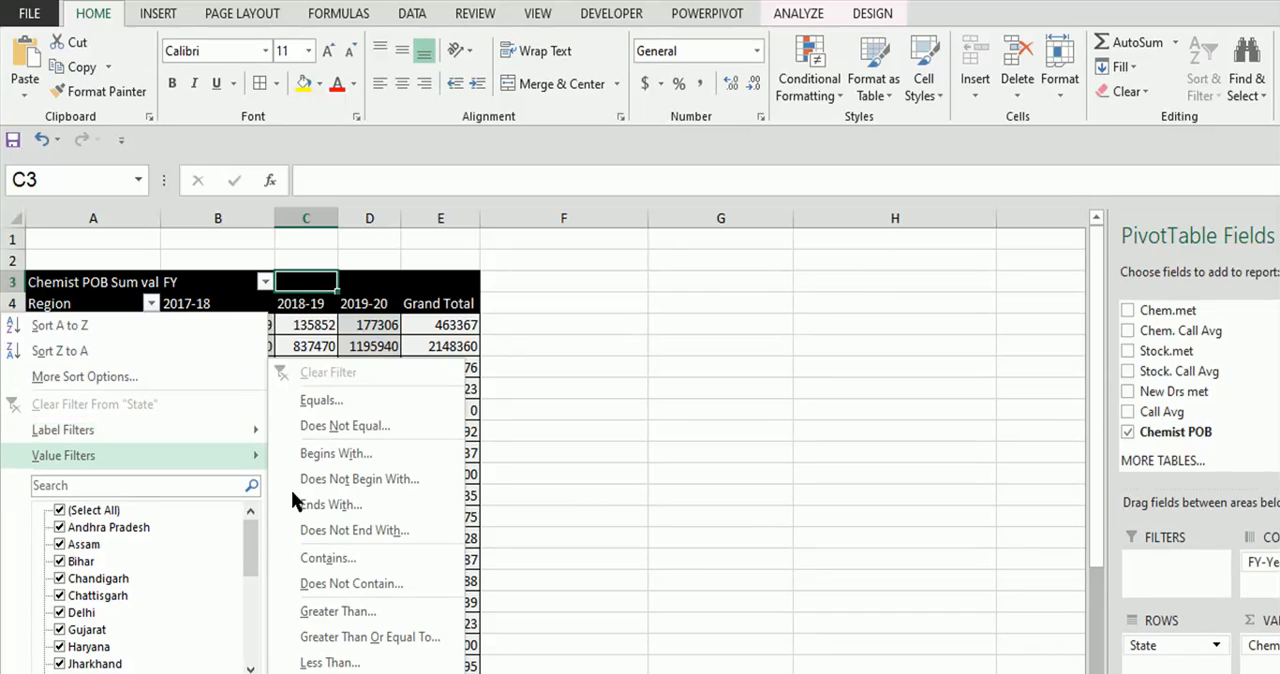
click(374, 554)
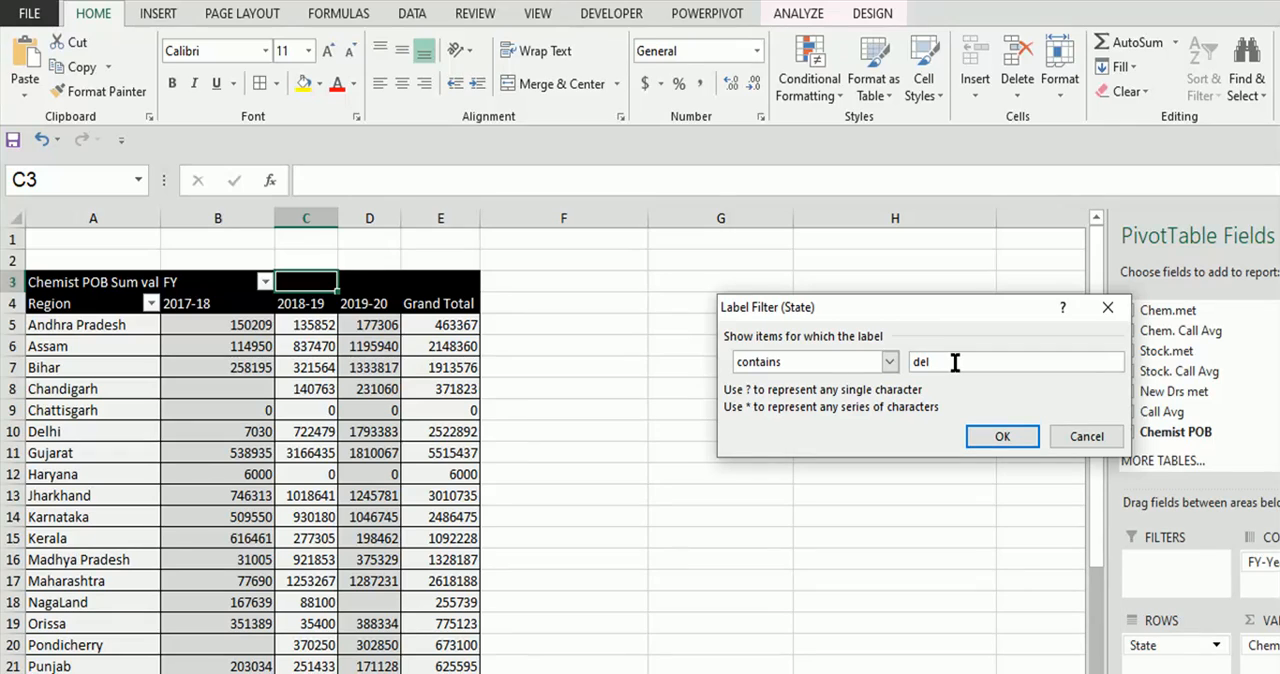
click(1001, 440)
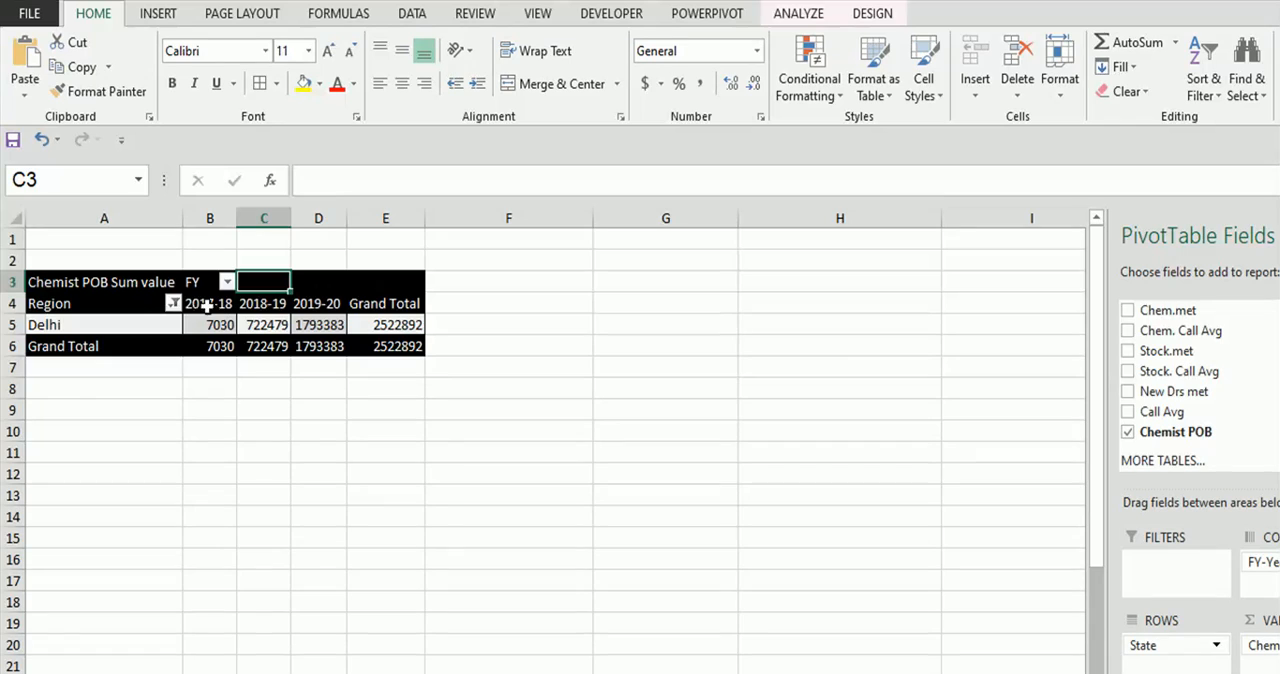
Change the Region label filter to Does Not Contain so that Delhi is excluded
click(172, 306)
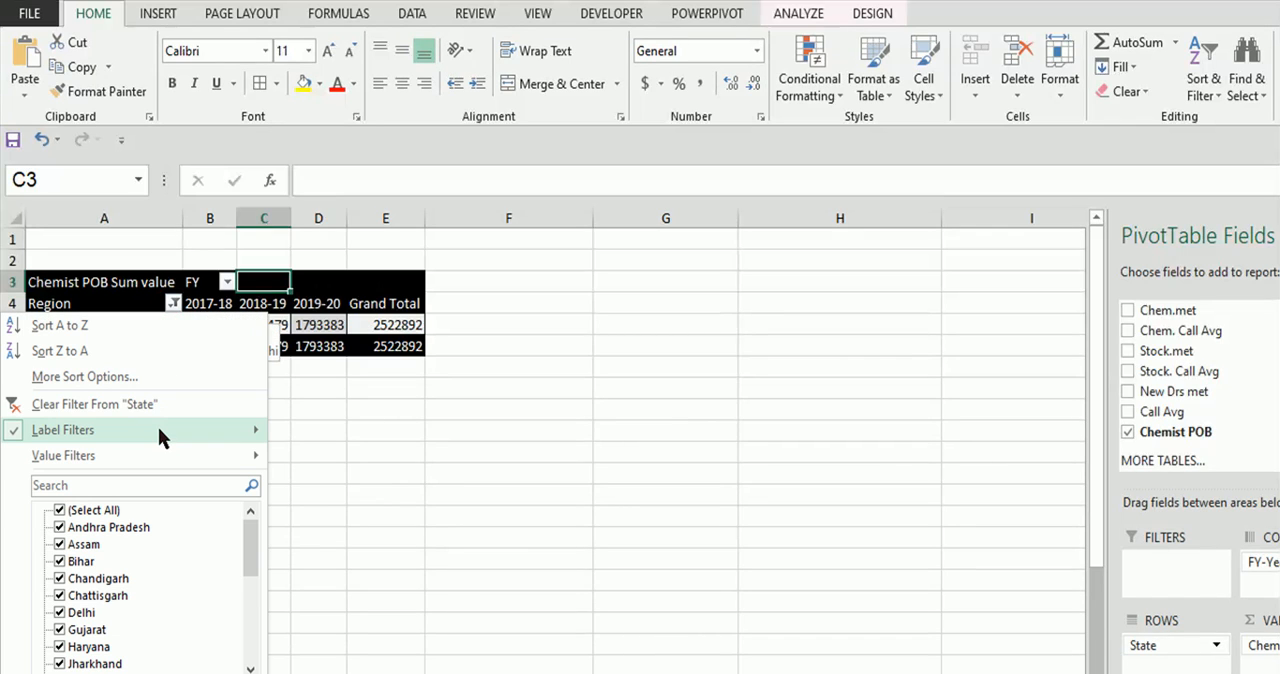
mouse_move(158, 427)
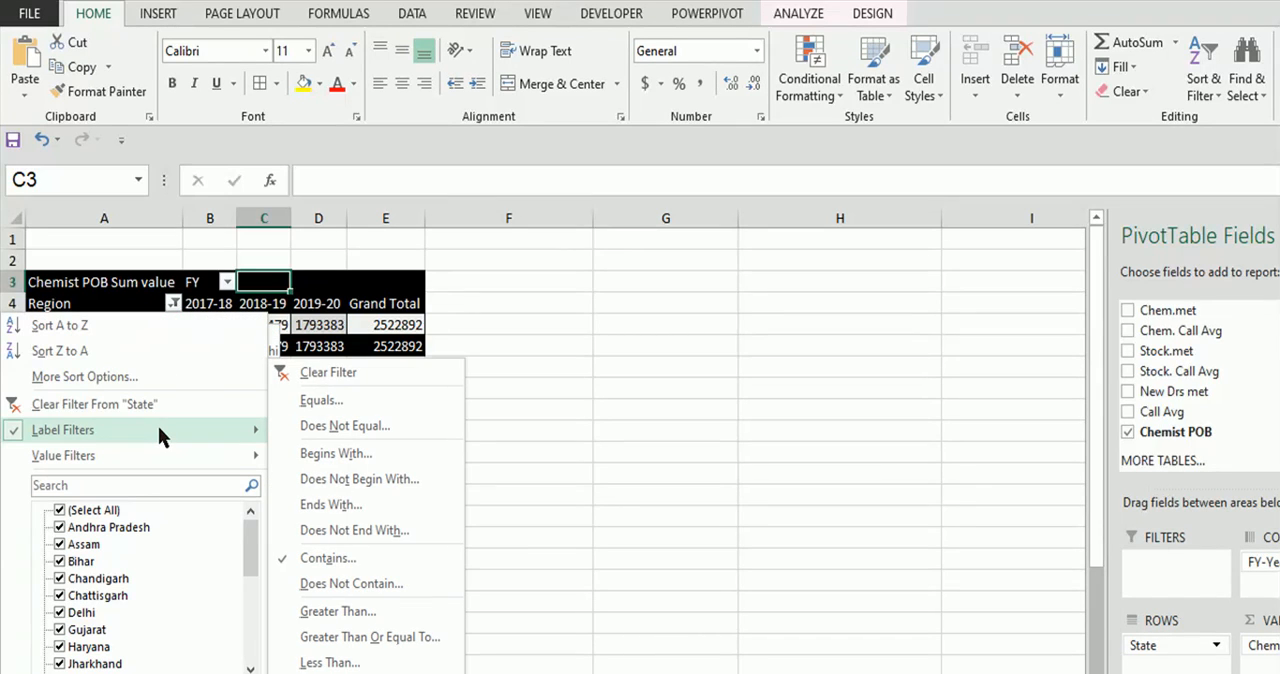
click(350, 583)
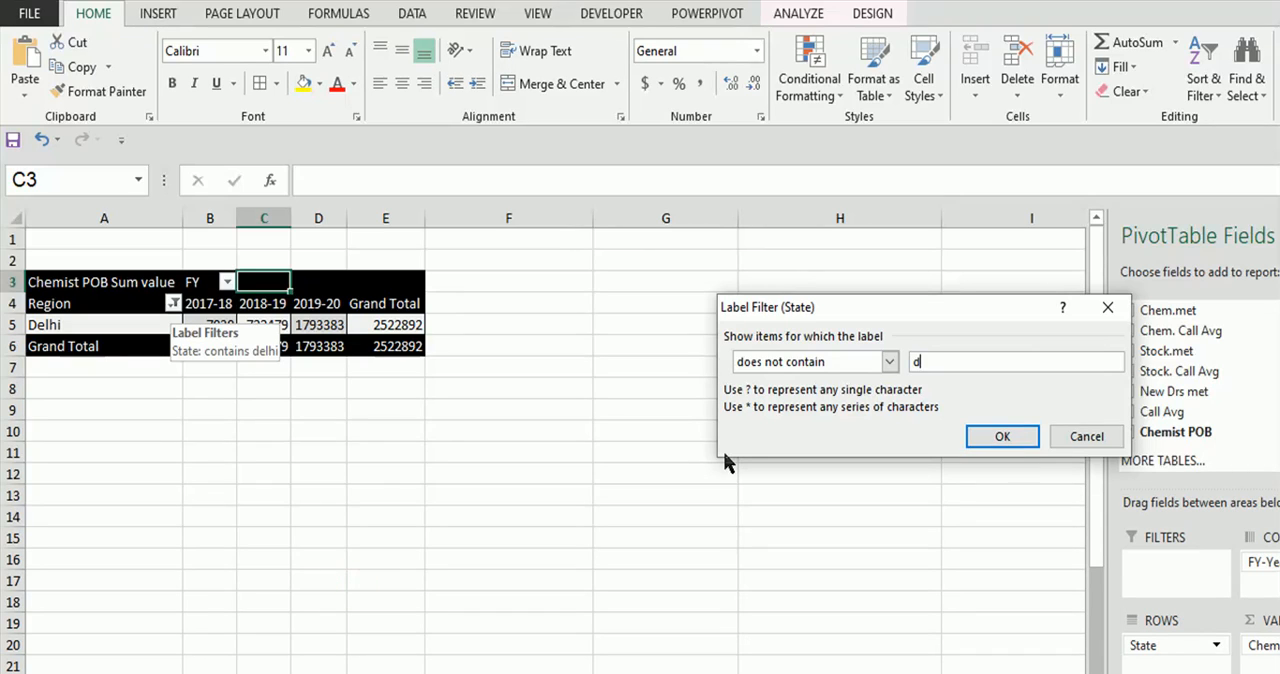
text(delhi)
click(970, 440)
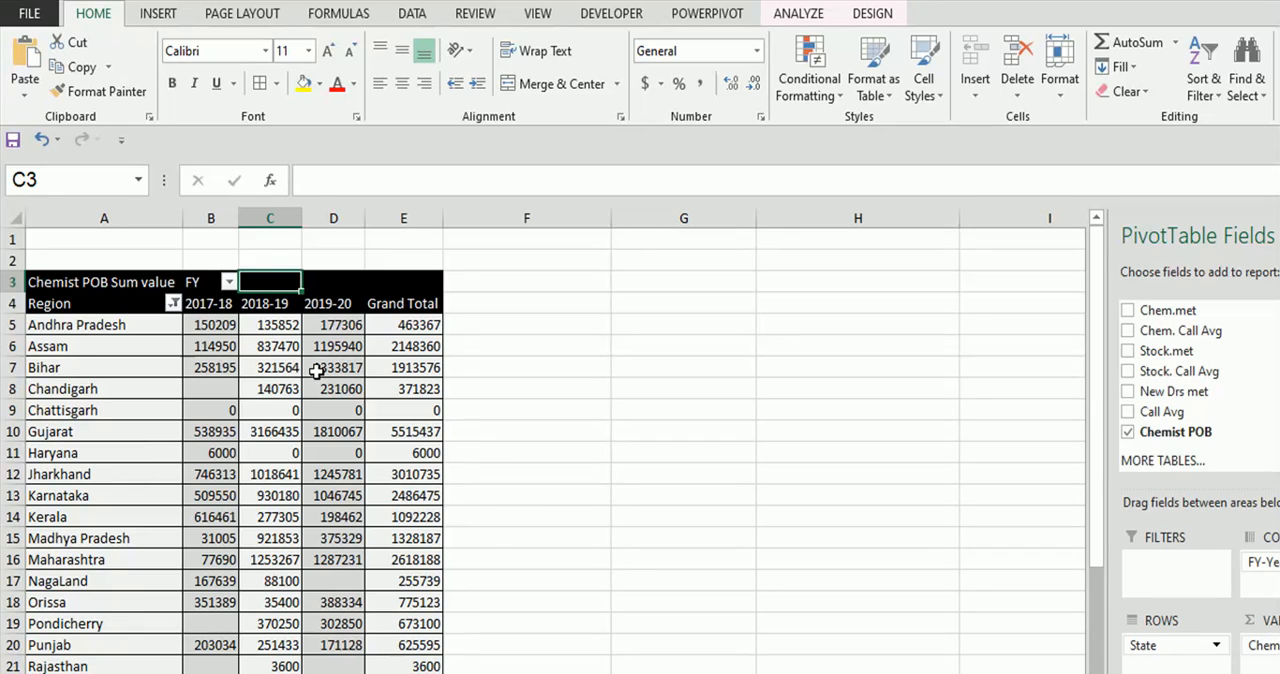
Set the pivot table options to show 0 for empty cells, leaving the error values option off
click(222, 389)
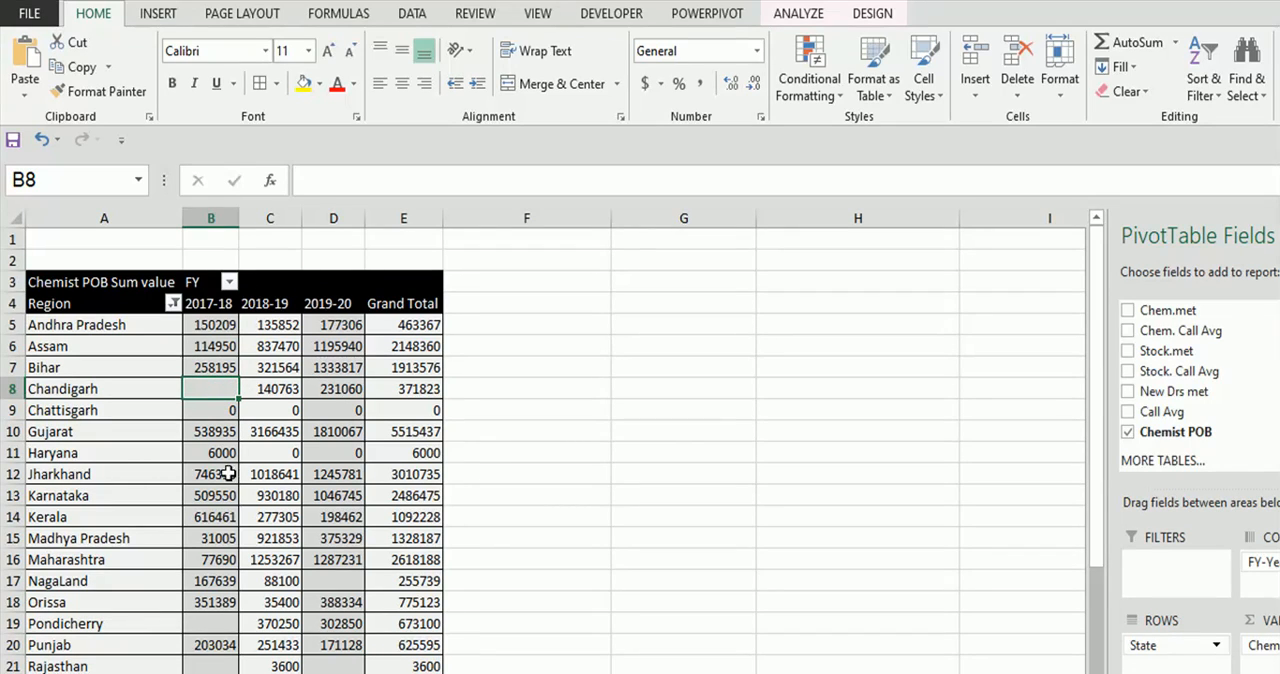
click(340, 582)
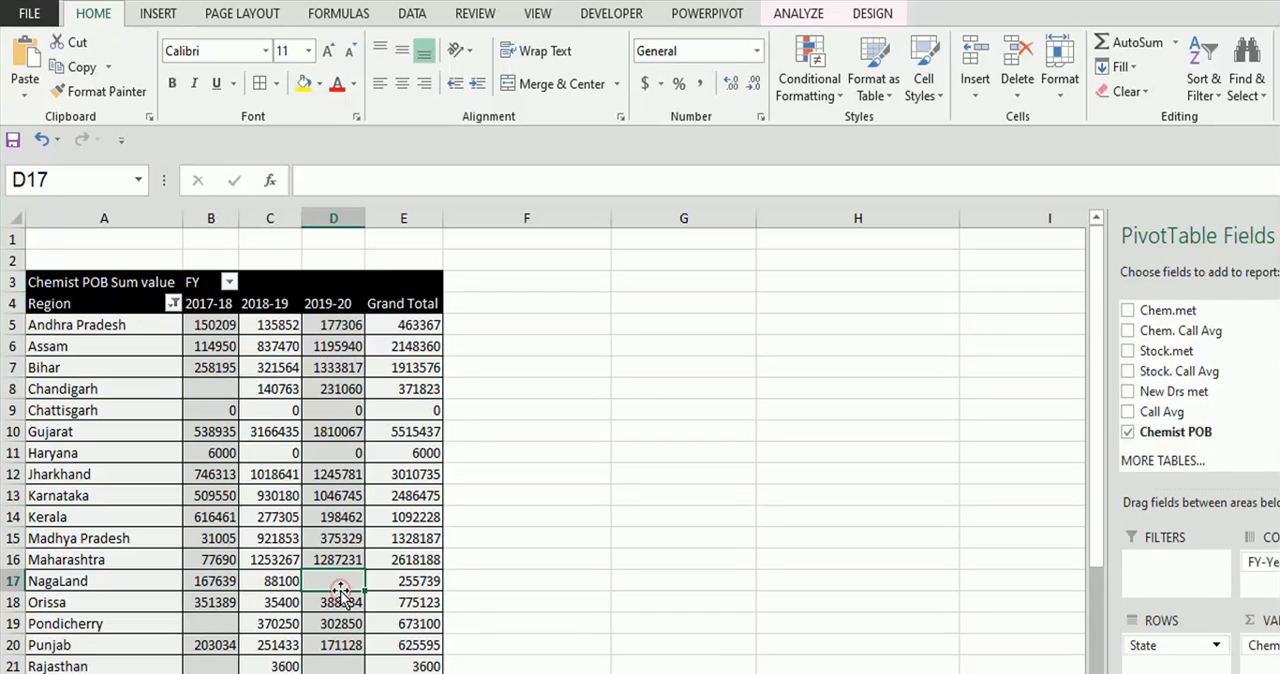
click(224, 388)
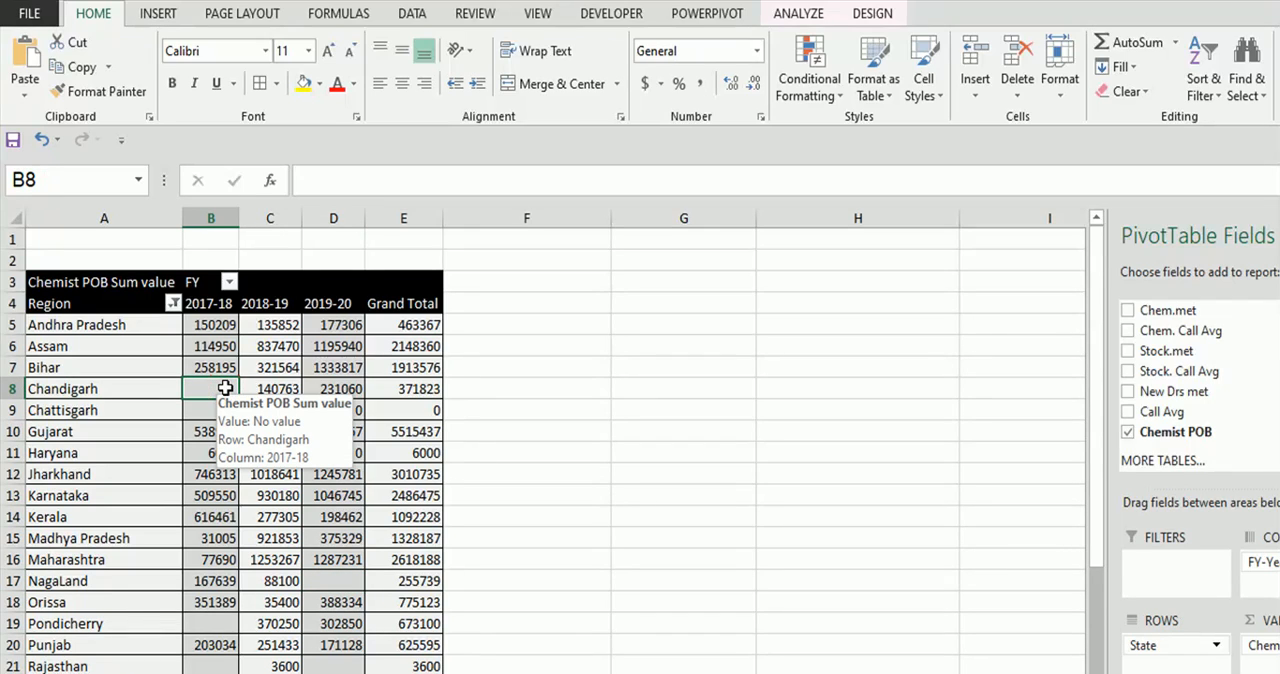
right_click(225, 388)
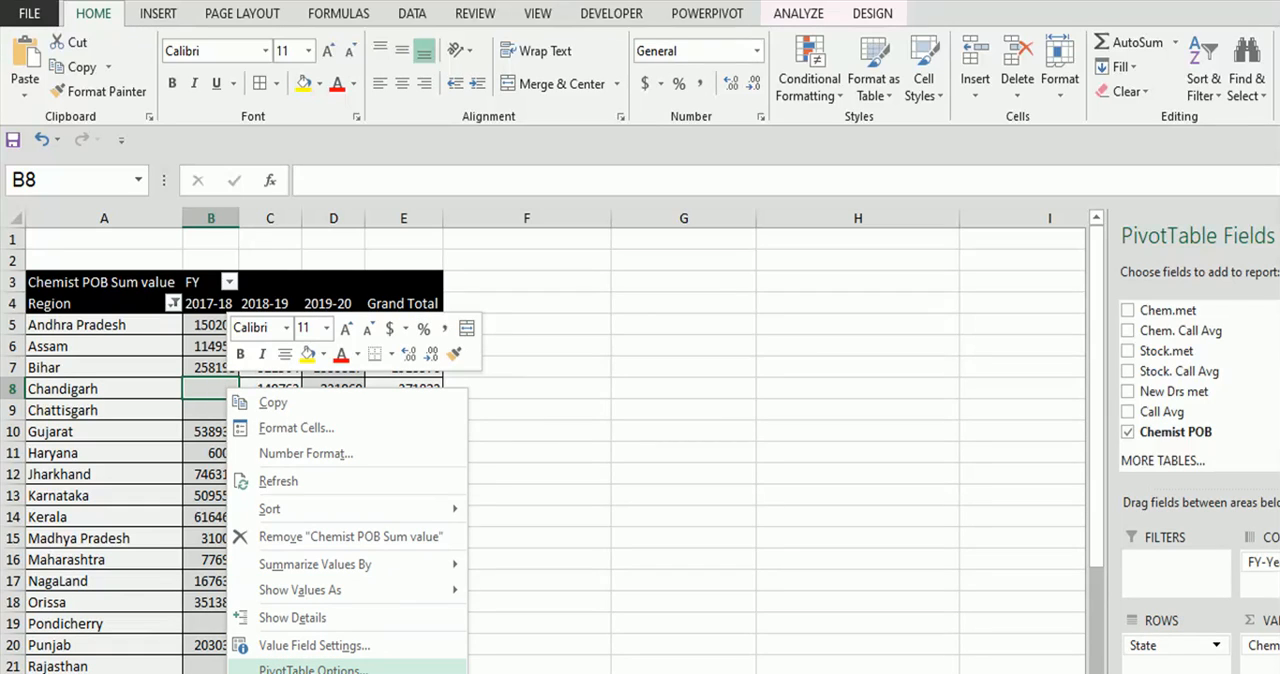
click(310, 669)
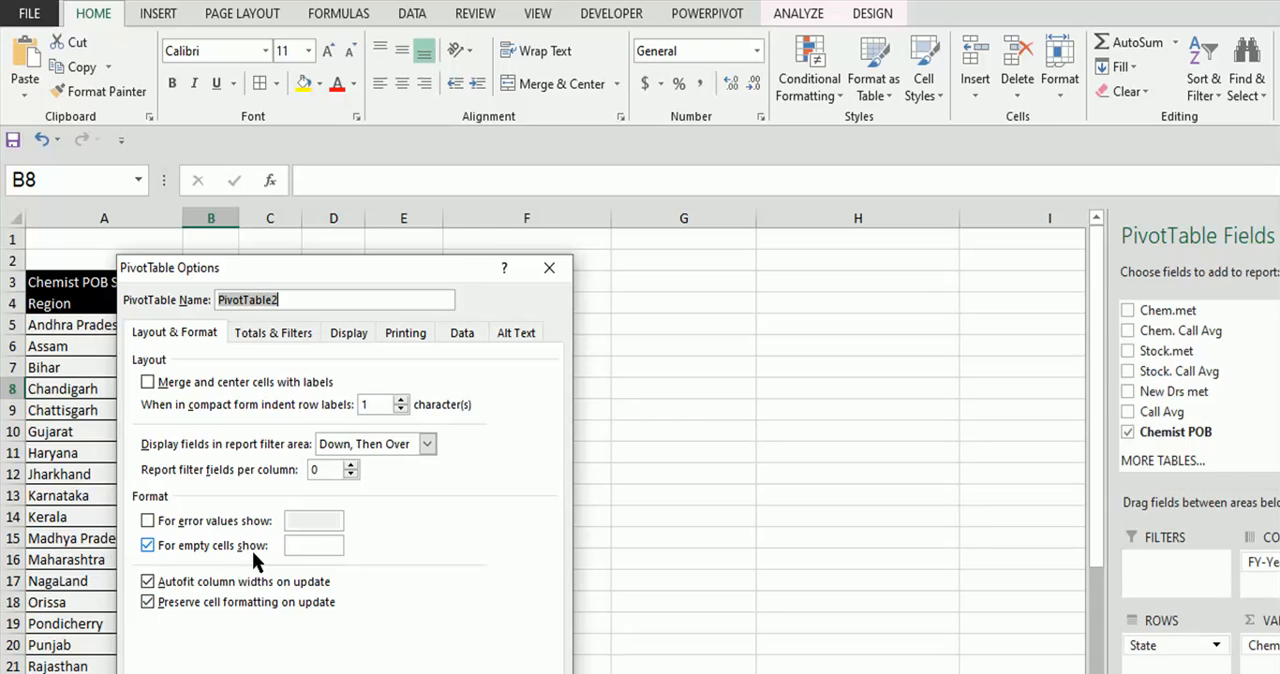
click(147, 521)
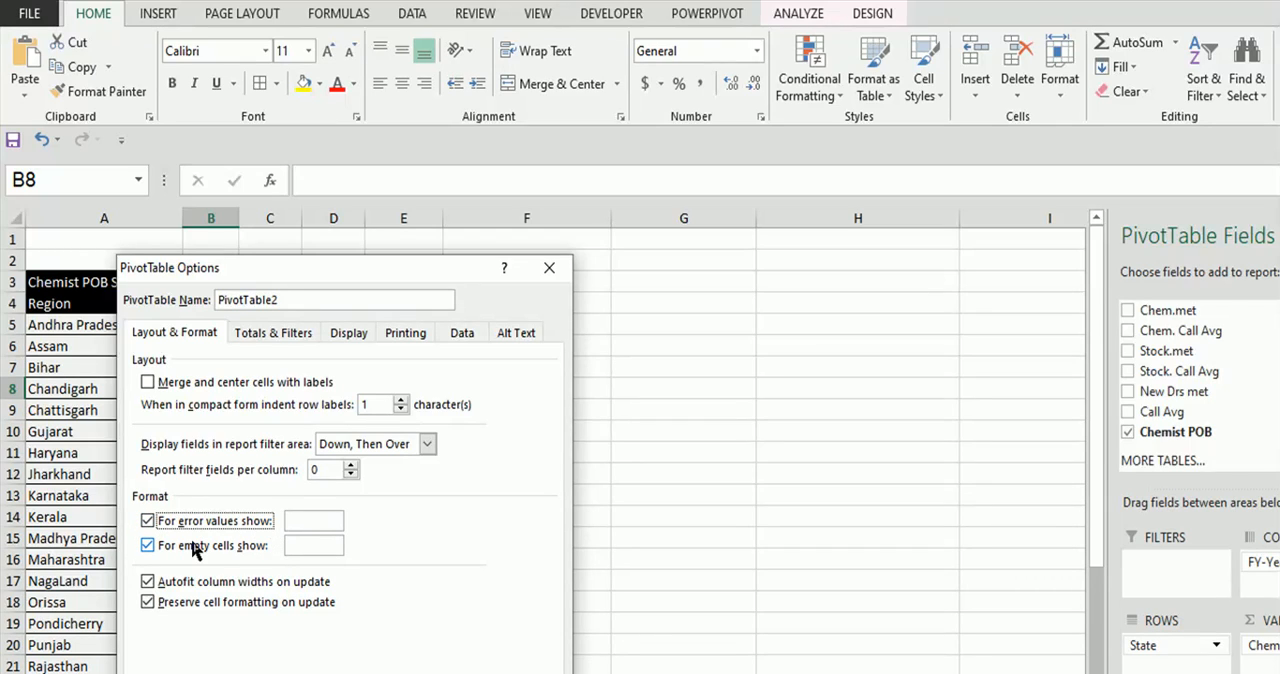
click(148, 521)
click(302, 541)
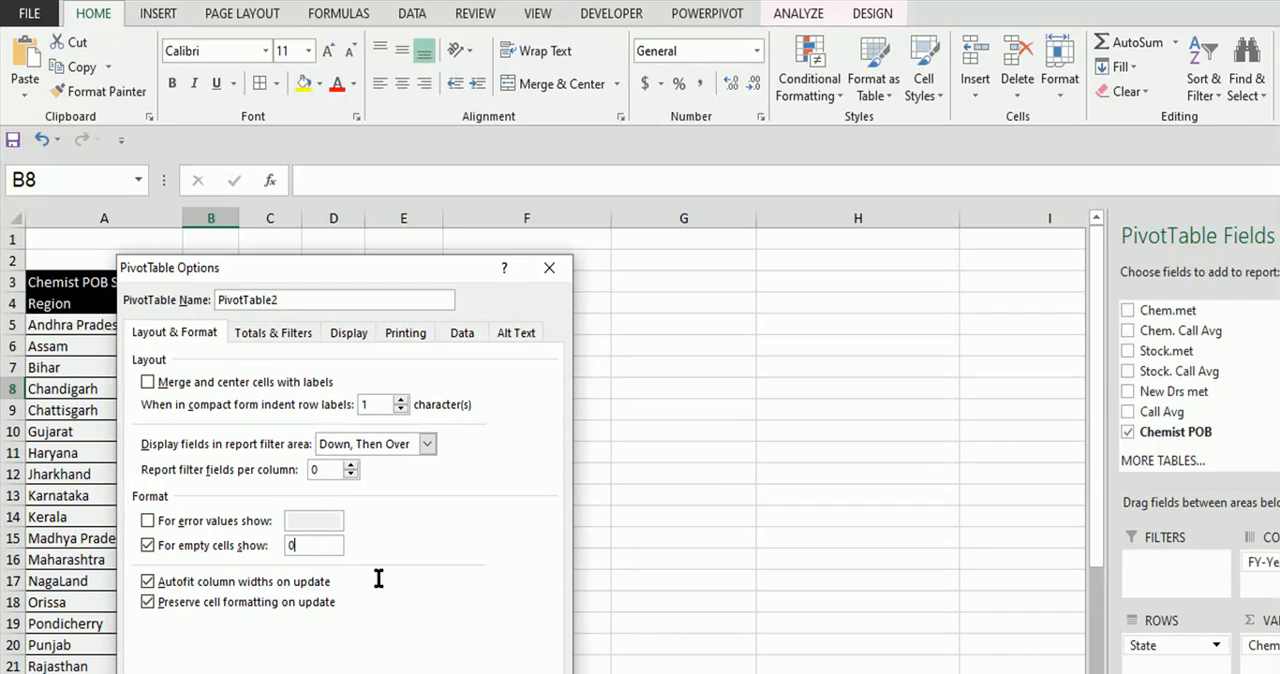
key(BackSpace)
text(-)
key(Return)
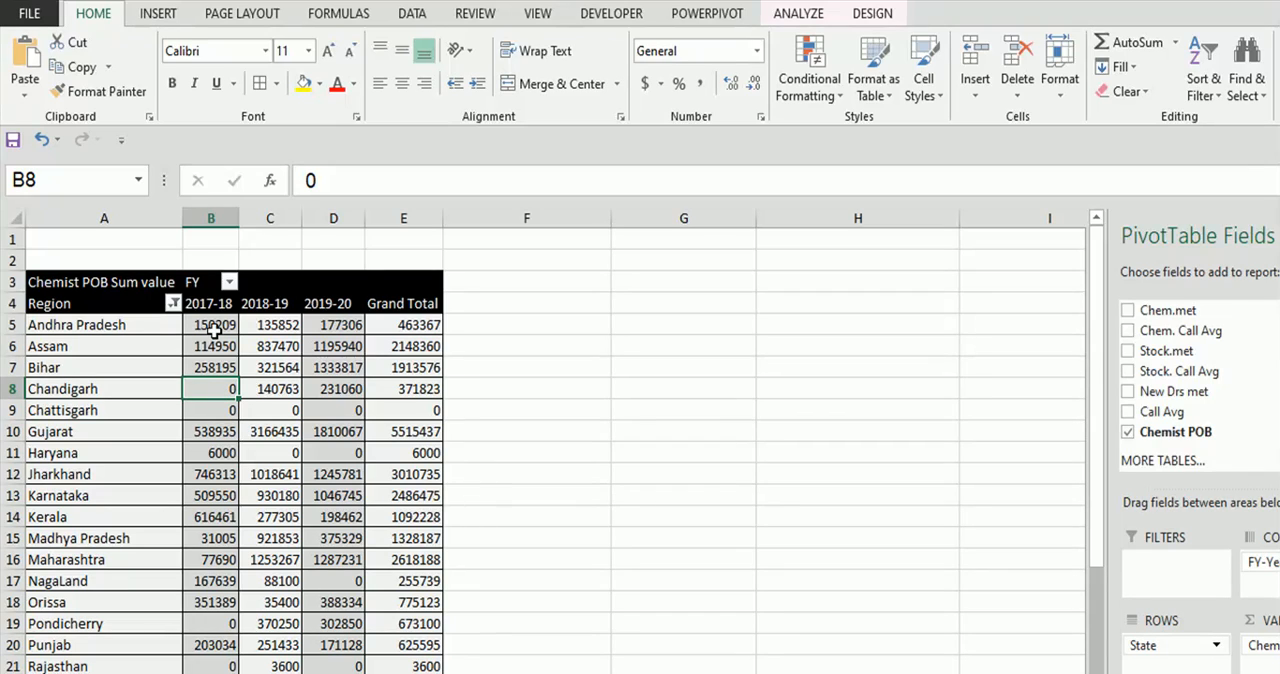
Clear the label filter from the State field in the Region rows
click(173, 303)
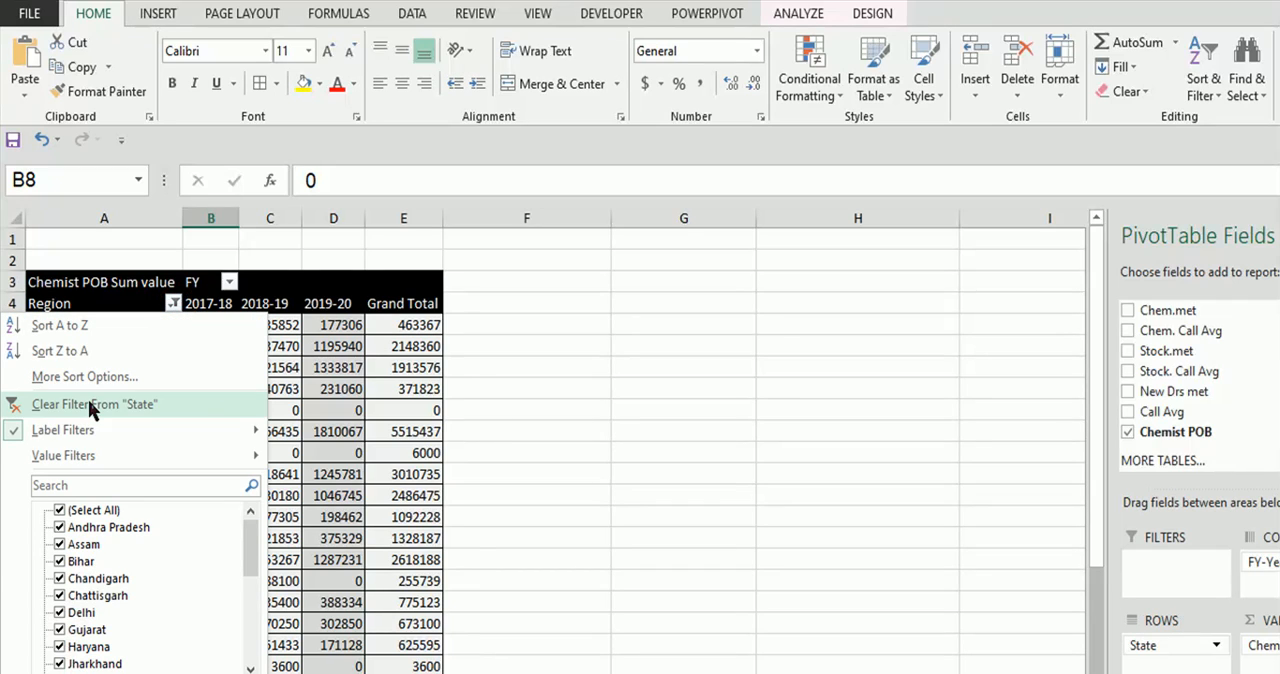
click(43, 410)
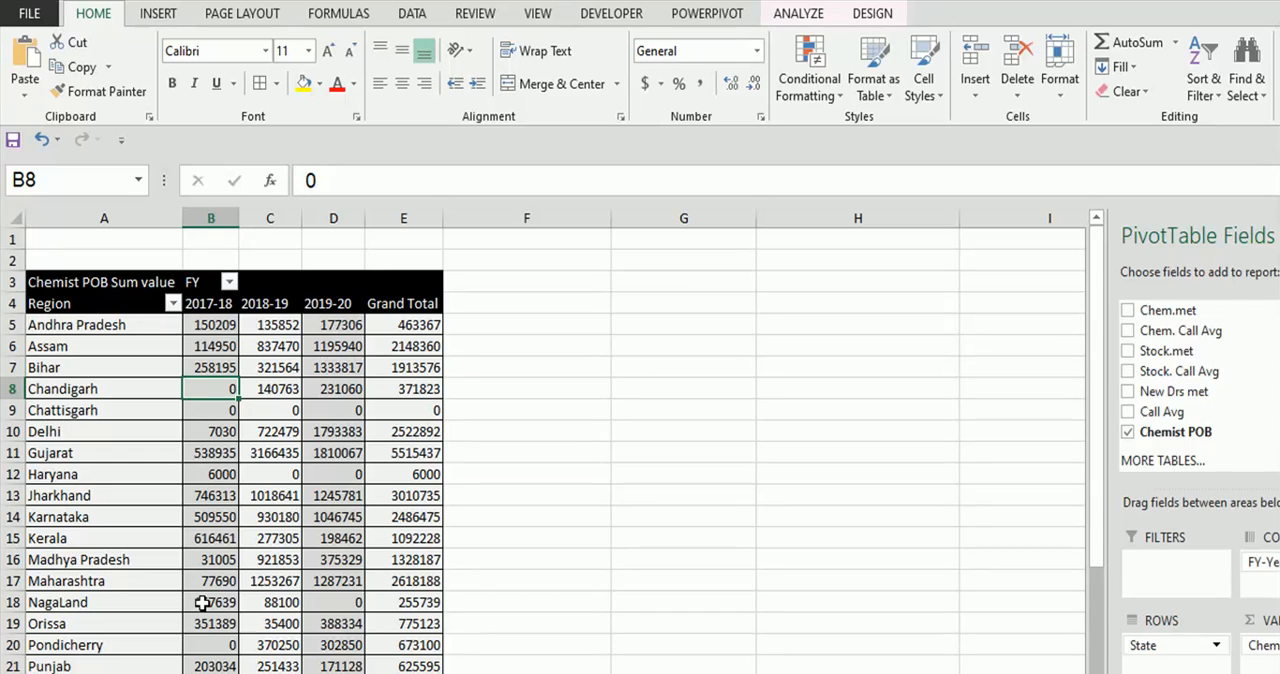
Center the contents of columns B to E horizontally
click(226, 214)
drag(228, 212, 404, 214)
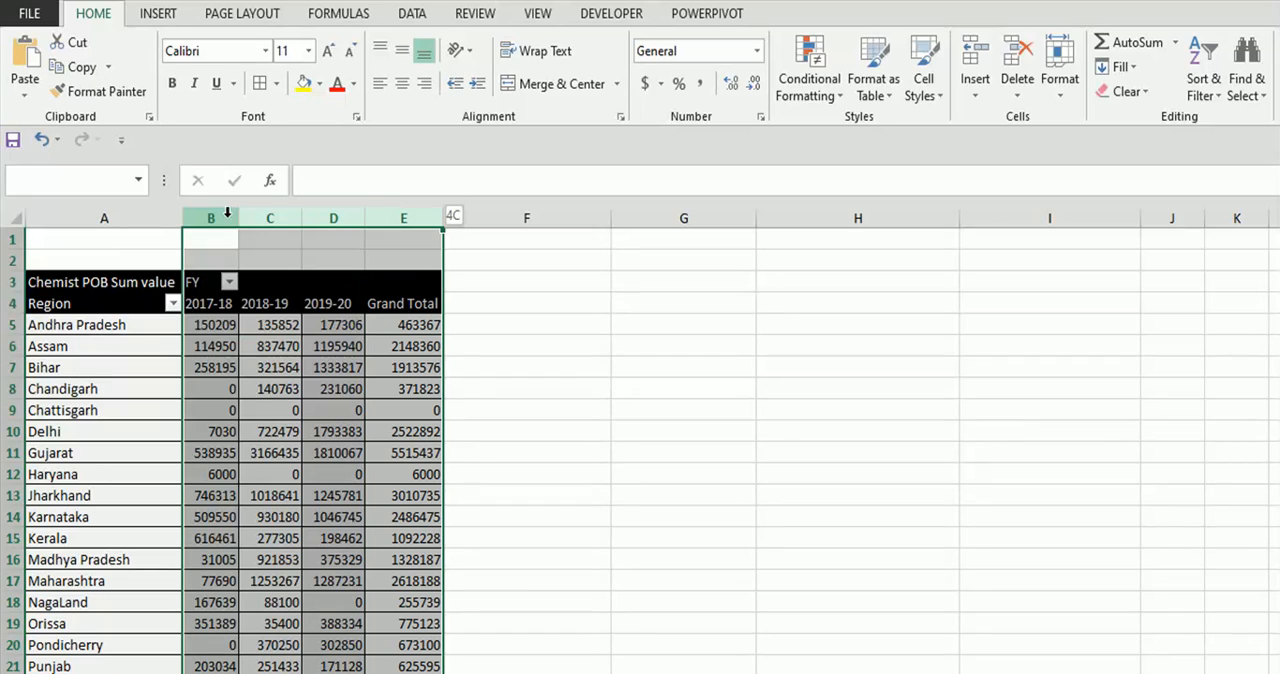
click(403, 84)
key(Left)
key(Down)
key(Down)
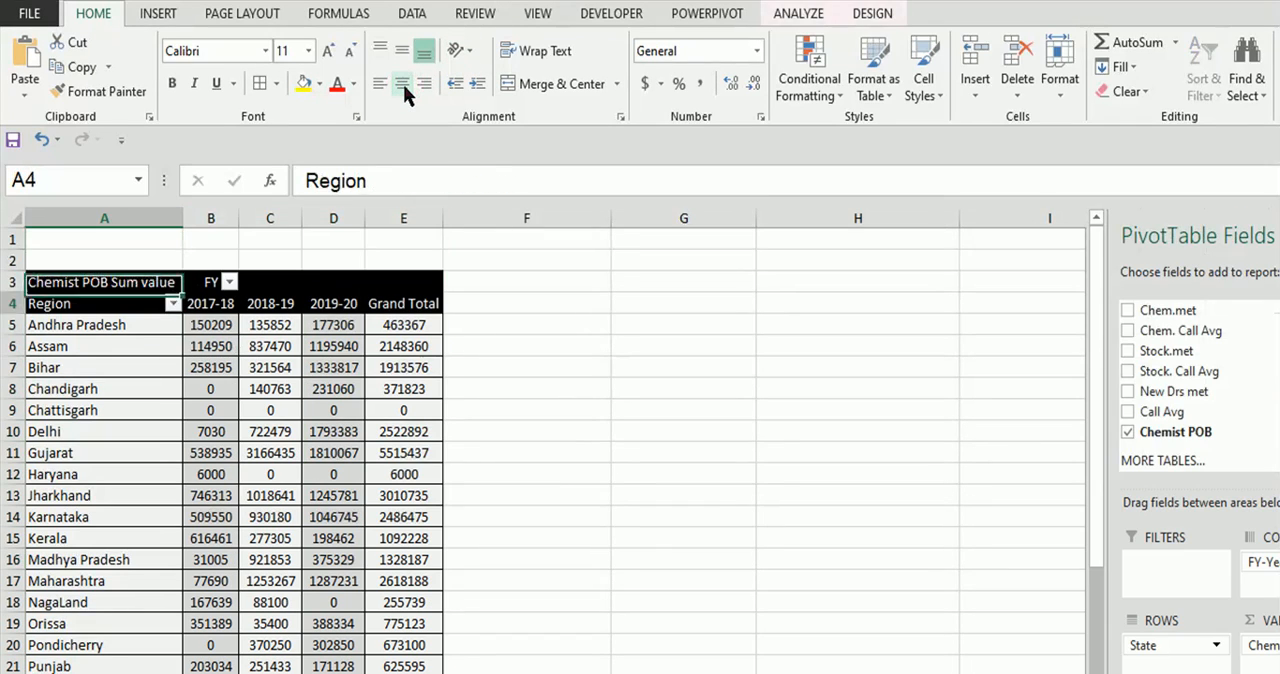
key(Down)
key(Down)
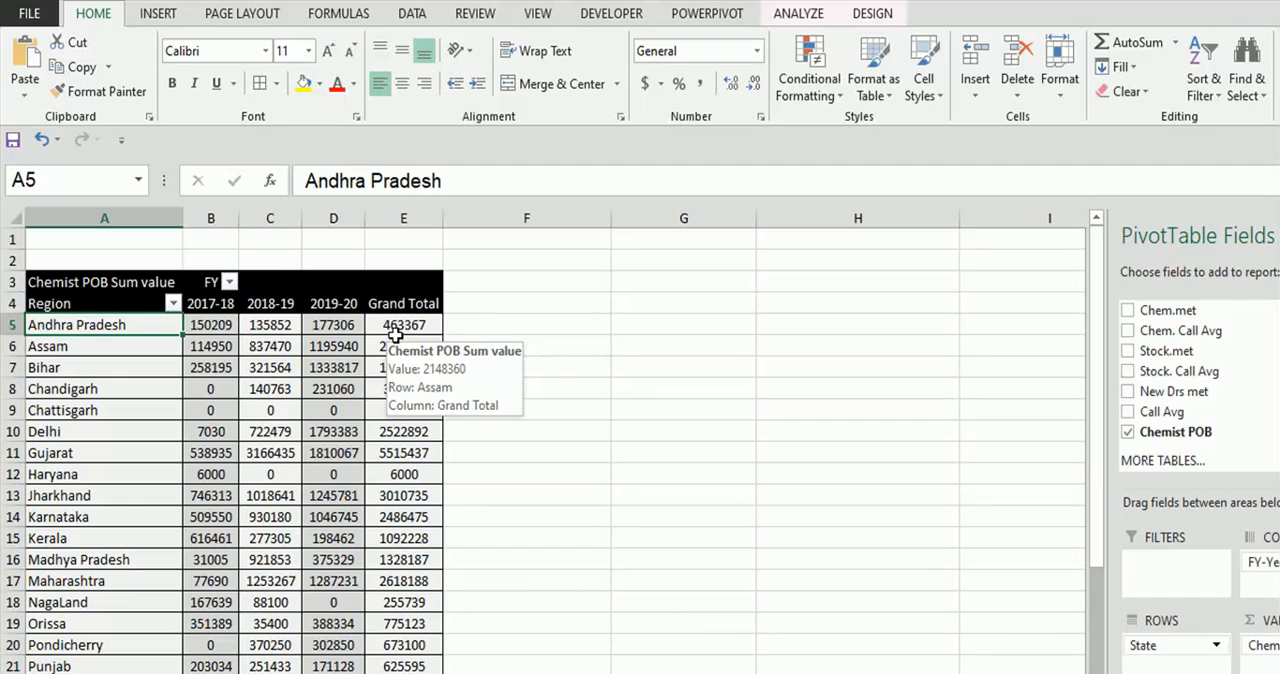
Copy the whole pivot table from cell A3 through column E and paste the duplicate starting at cell G3
click(93, 282)
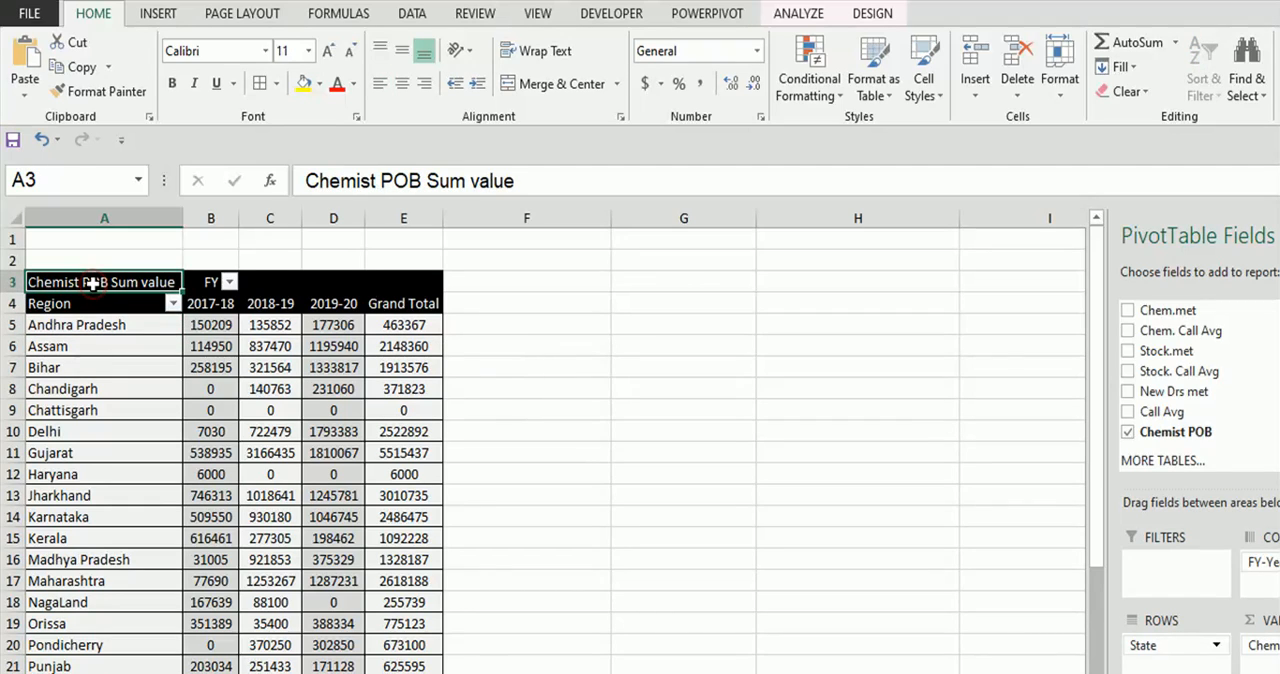
key(shift+Right)
key(shift+Right)
key(shift+Right)
key(shift+Right)
key(shift+Right)
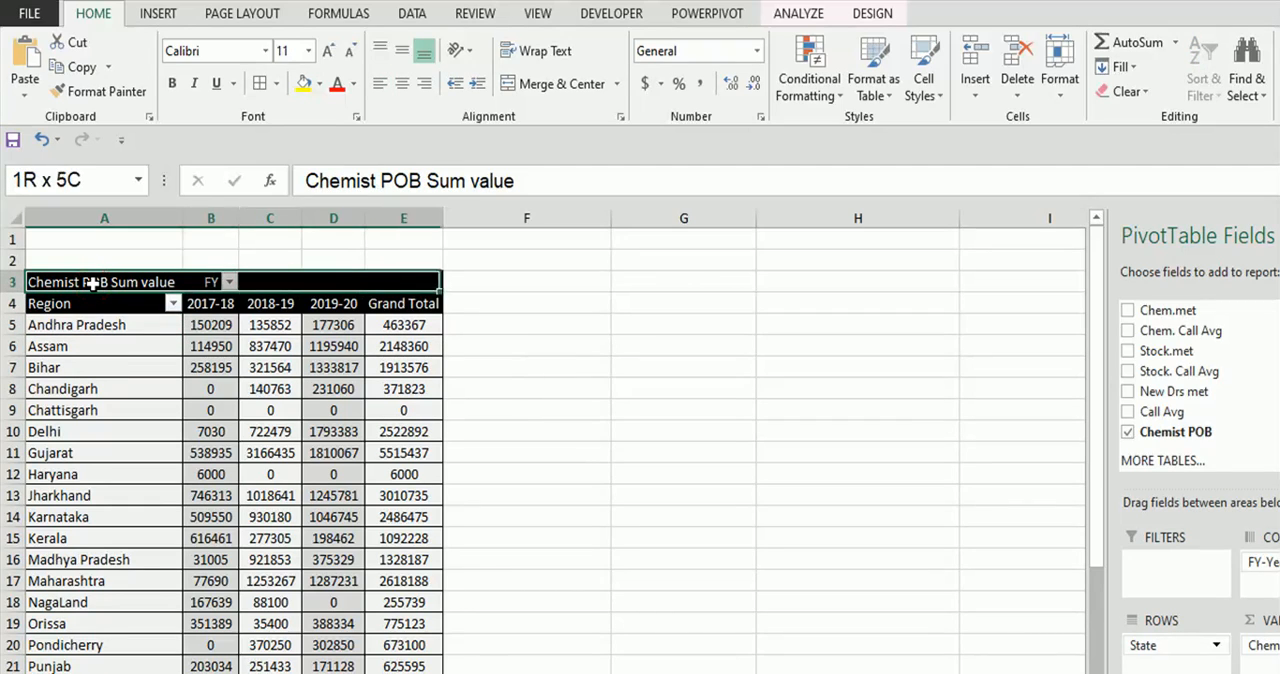
key(shift+Left)
key(ctrl+shift+Down)
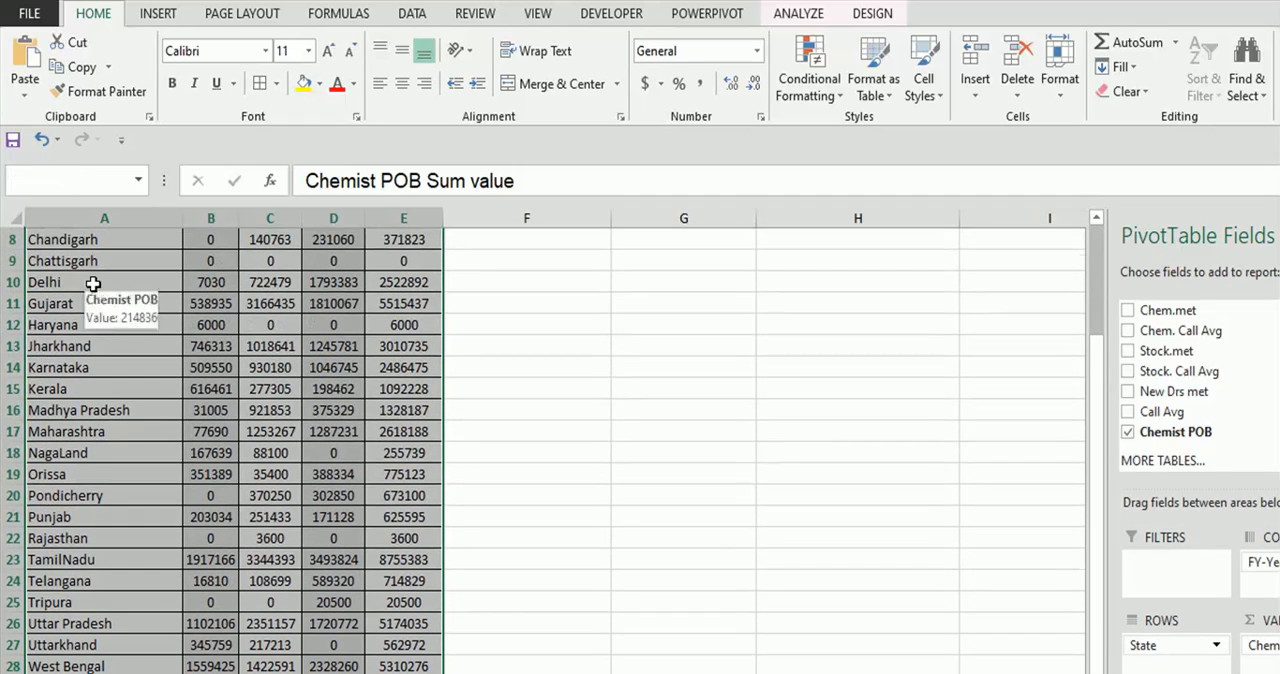
key(ctrl+c)
key(Right)
key(Right)
key(Right)
key(Right)
key(Right)
key(Right)
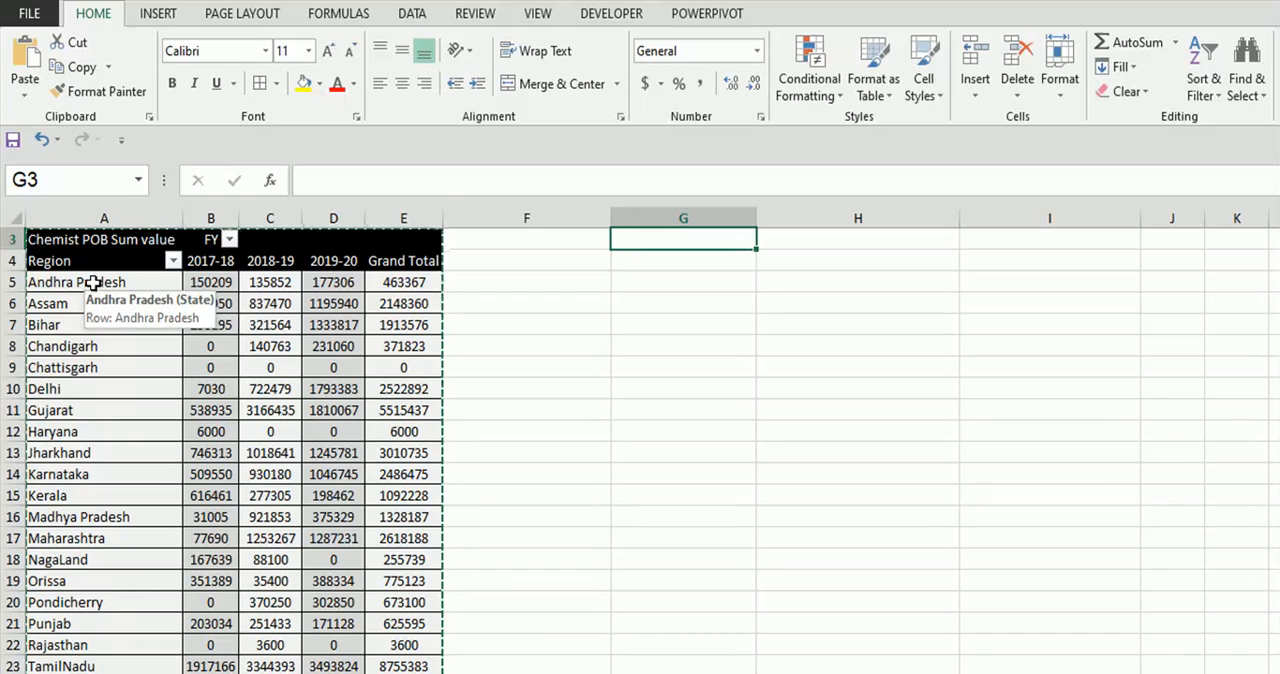
key(ctrl+v)
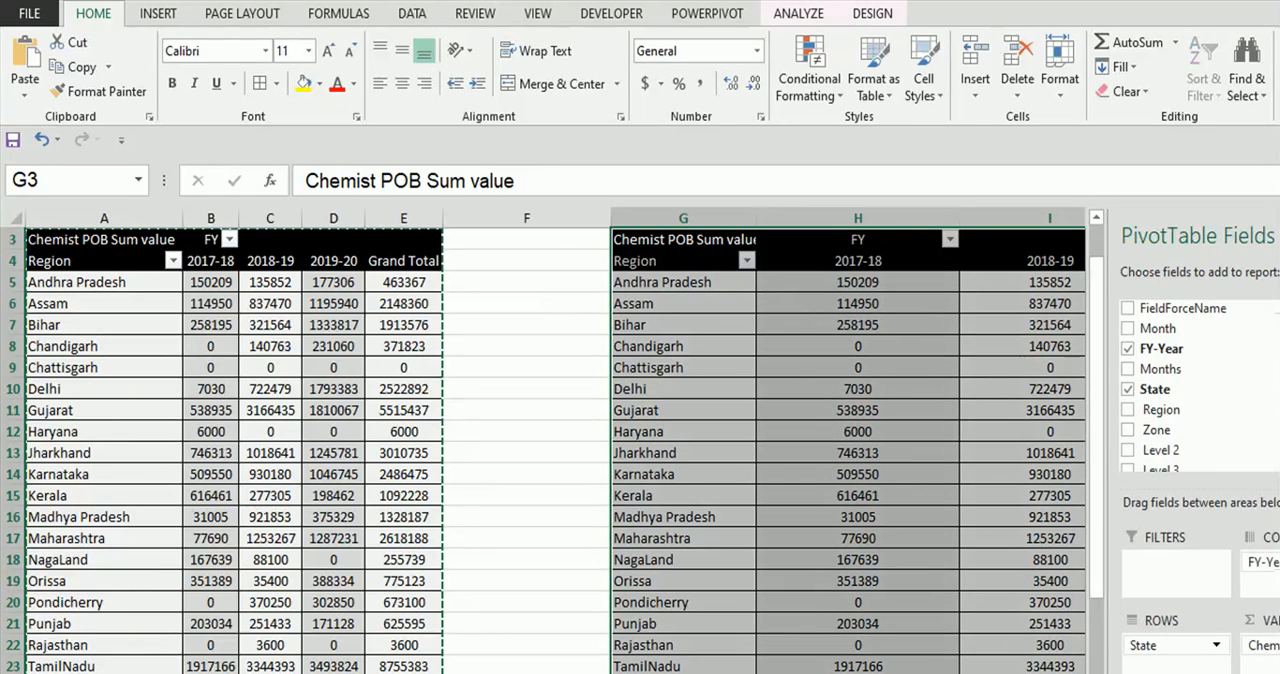
scroll(556, 440, right, 3)
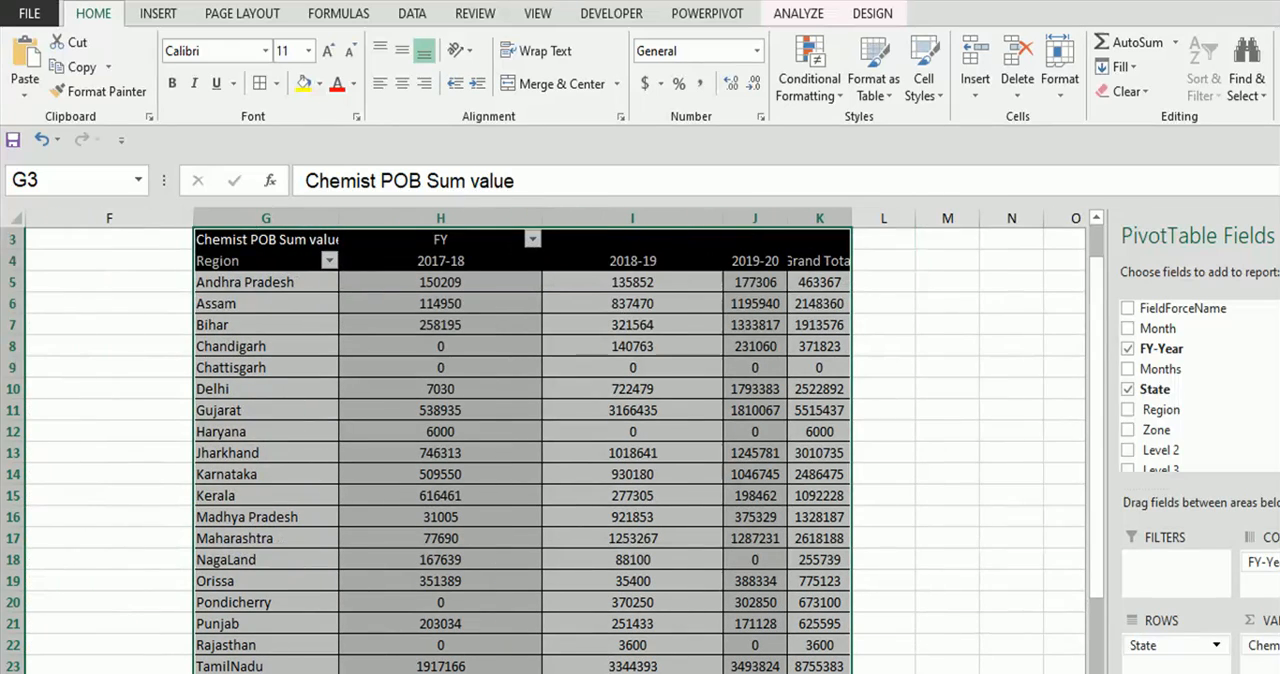
Convert the pivot table duplicate starting at cell G3 to plain values and apply borders to all its cells
key(ctrl)
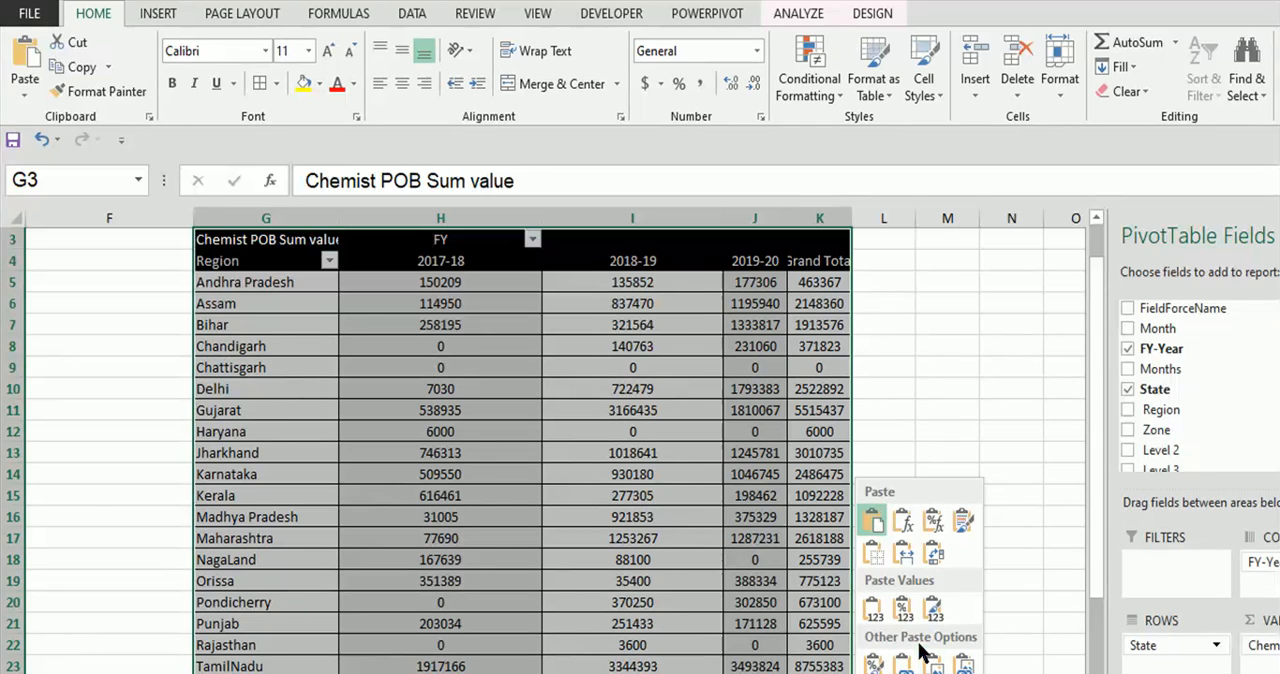
click(877, 614)
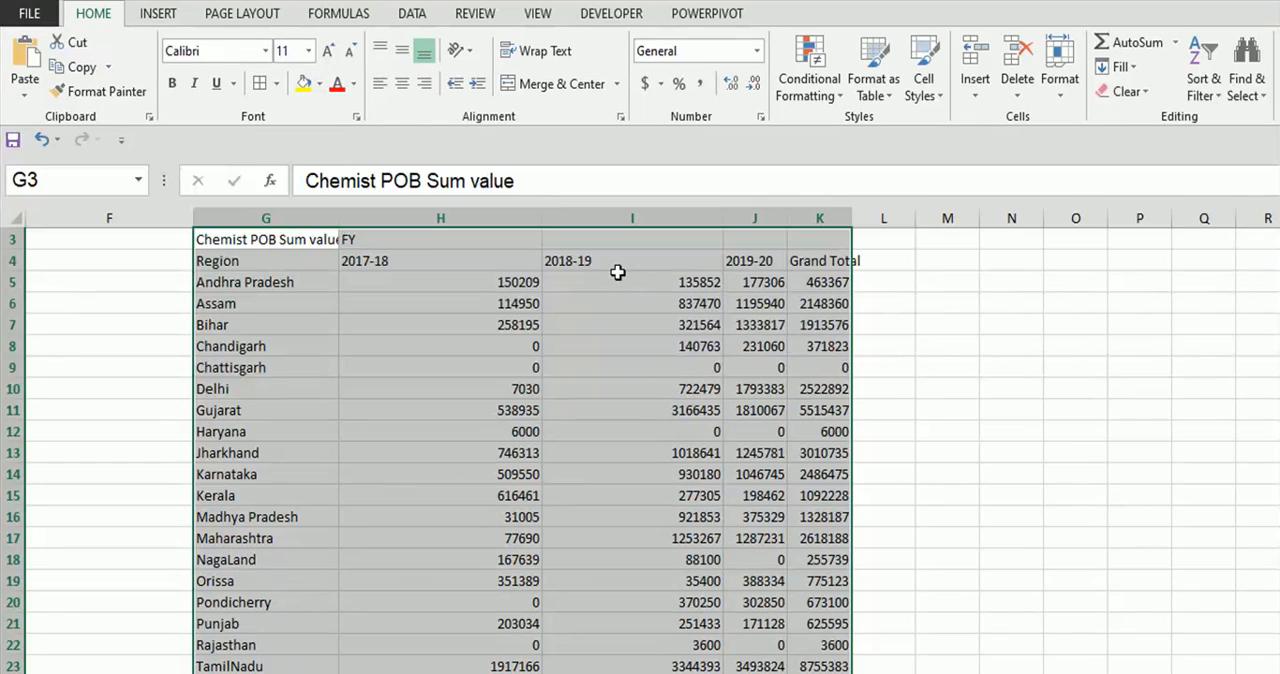
click(258, 88)
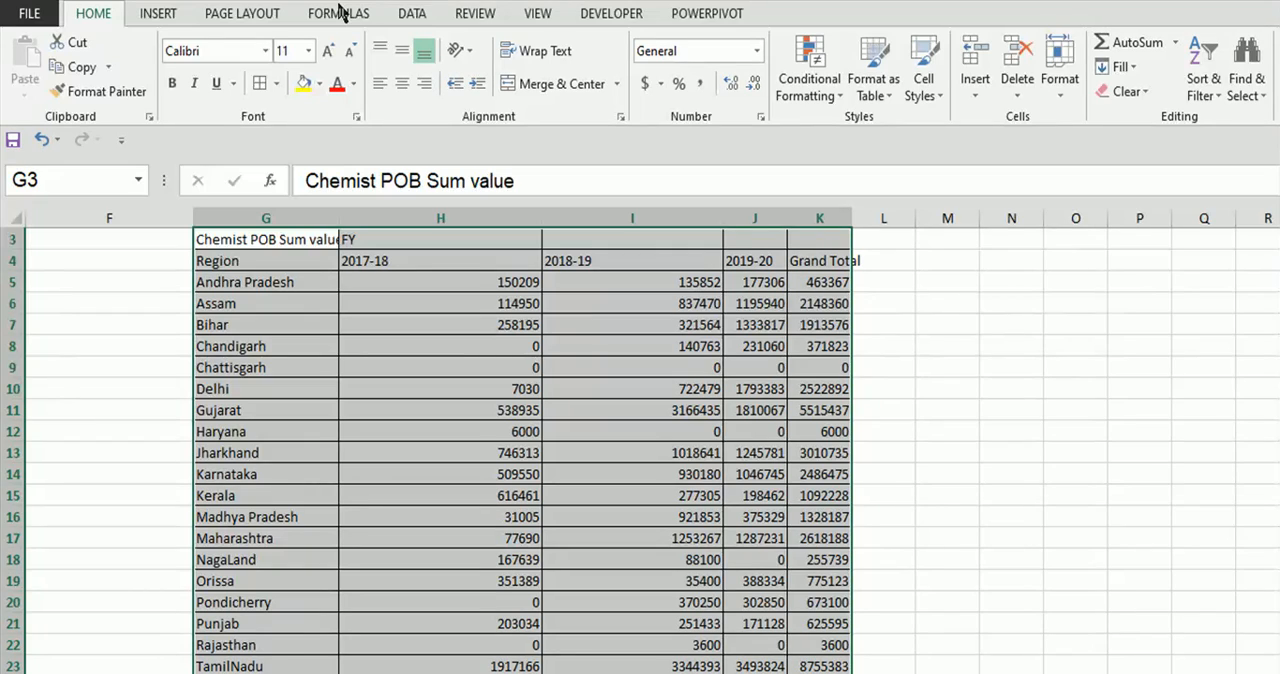
click(704, 18)
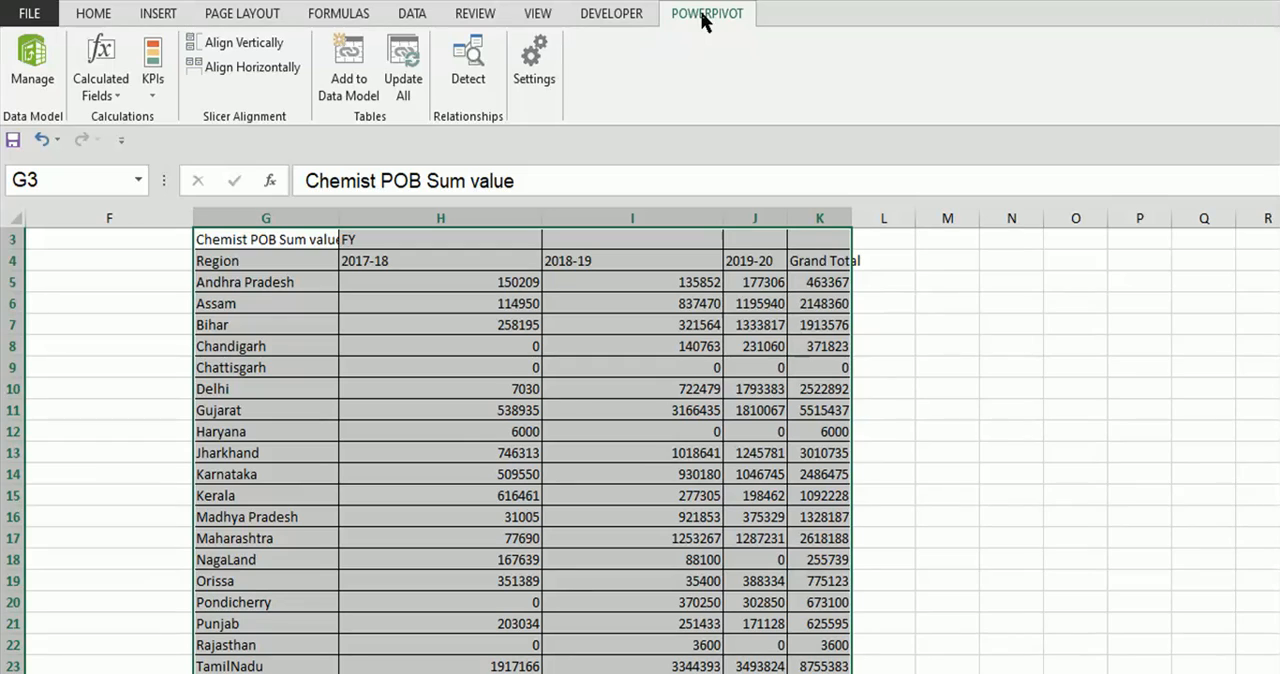
click(615, 18)
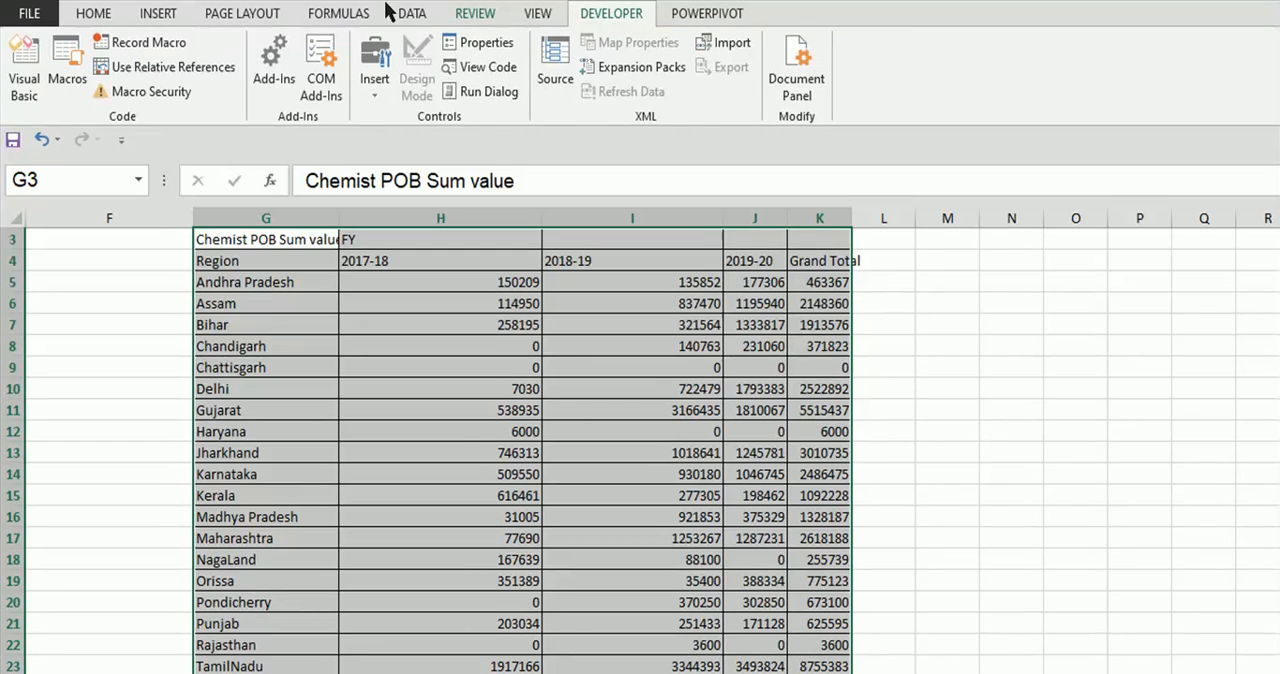
click(97, 15)
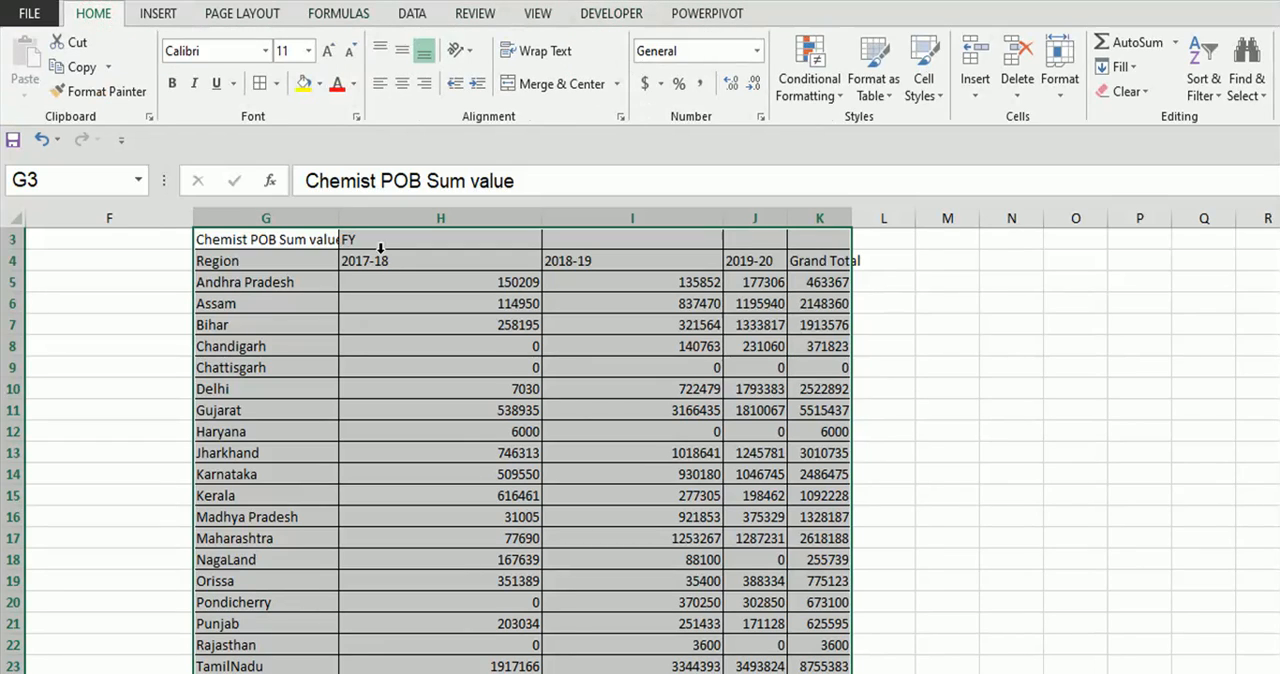
Review the additional sort options of the State field in the original pivot table and leave them as they are
key(Left)
key(Left)
key(Left)
key(Left)
key(Left)
key(Left)
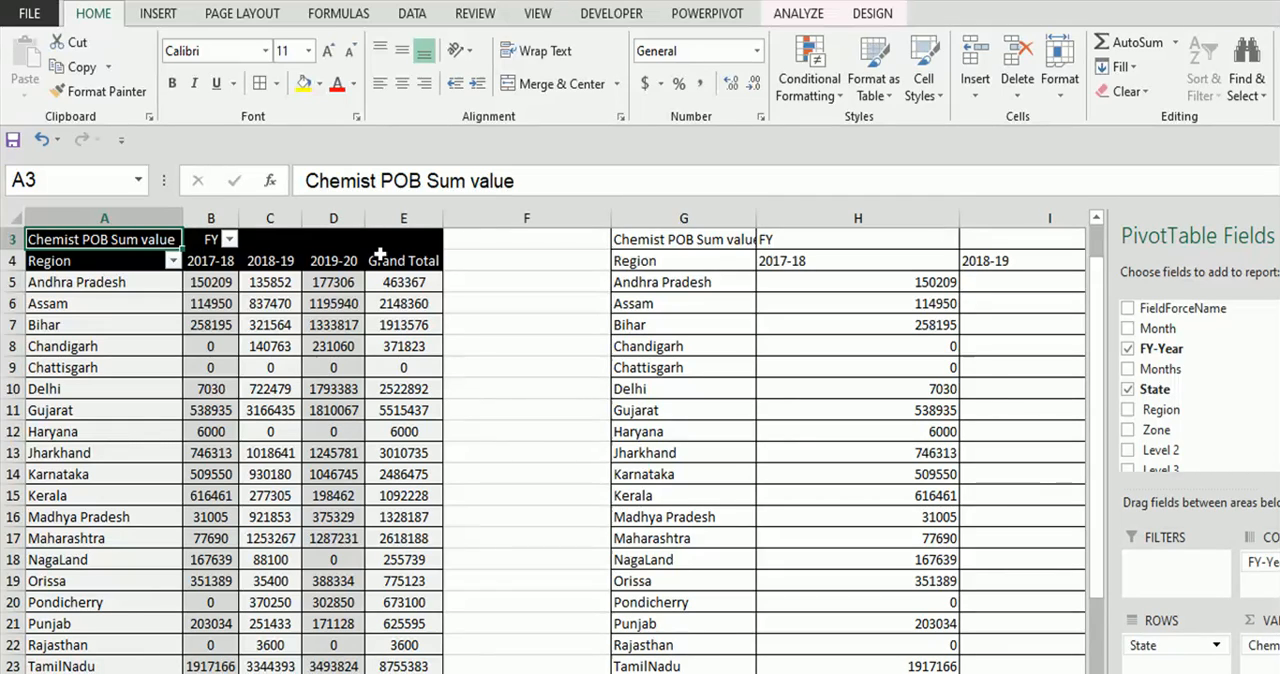
click(171, 261)
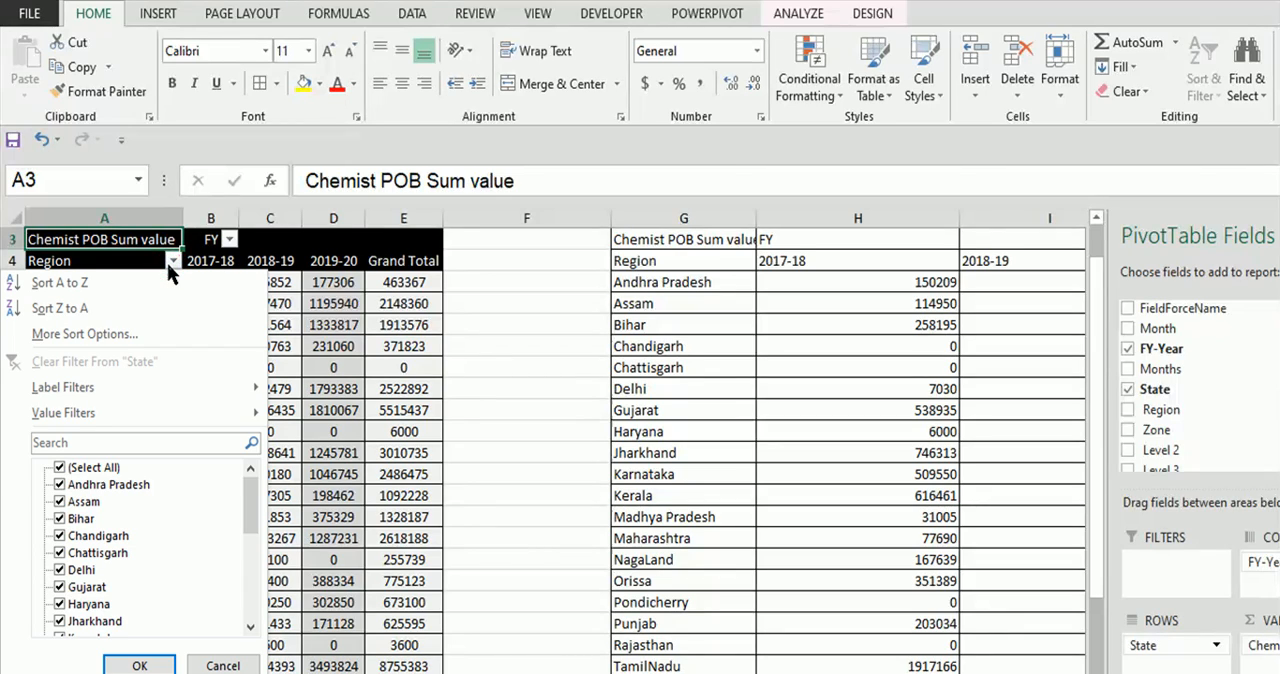
click(110, 331)
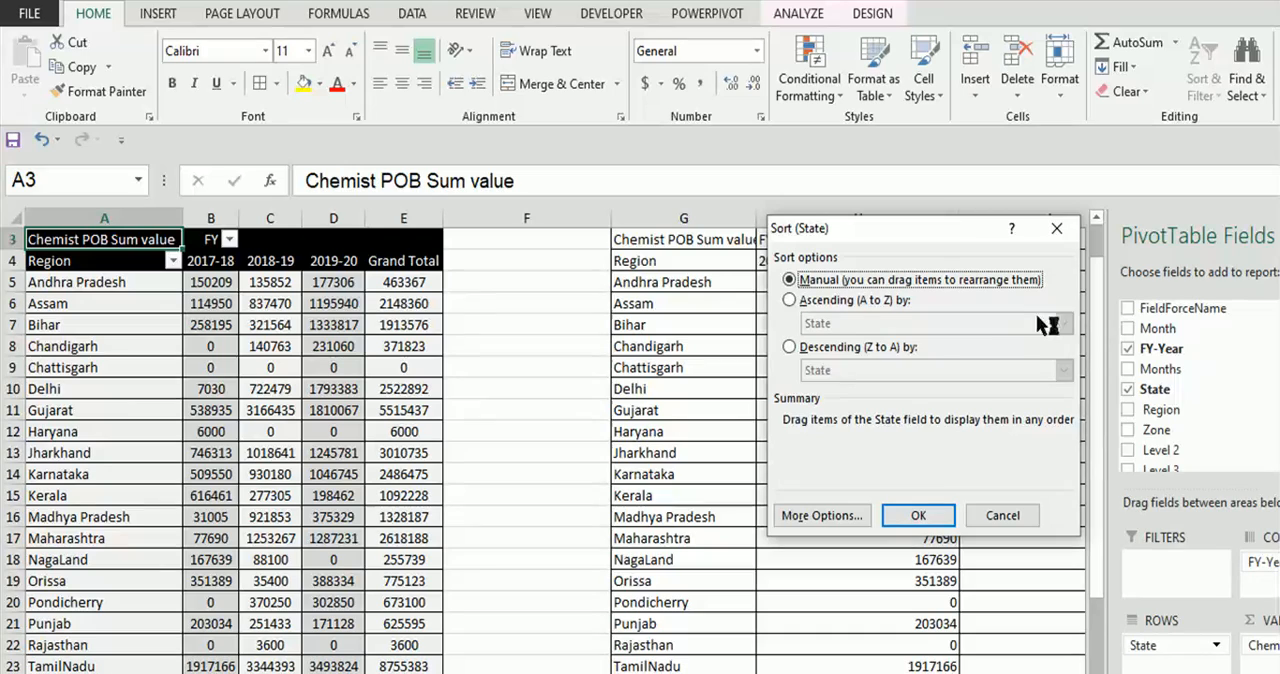
click(1057, 230)
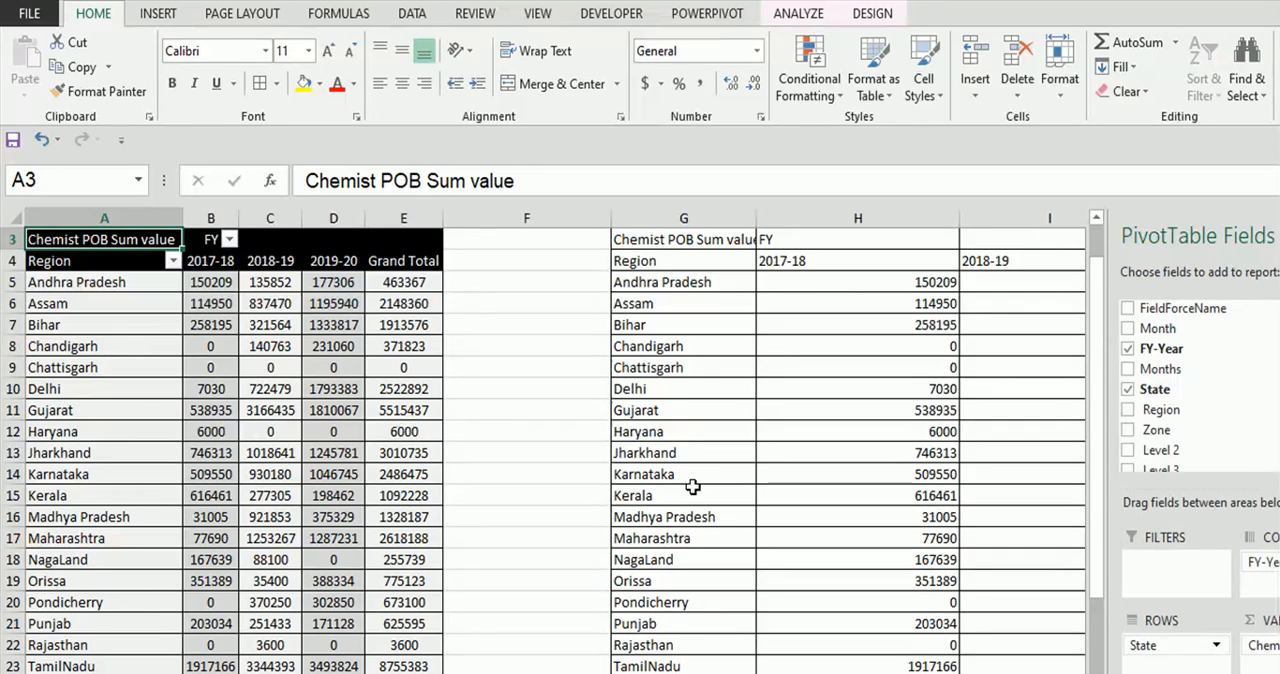
Go to the VLOOKUP exercise sheet and select cells C6:I6, from State to Level 5, for the first field force name
click(368, 673)
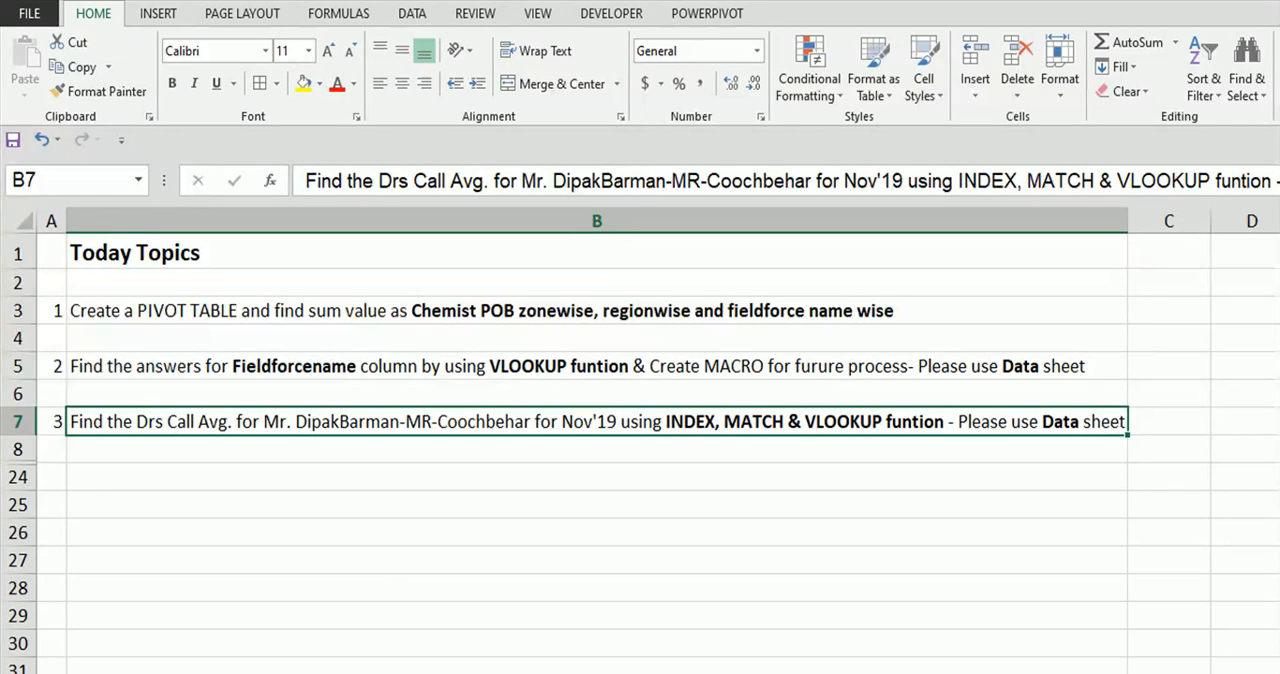
click(470, 673)
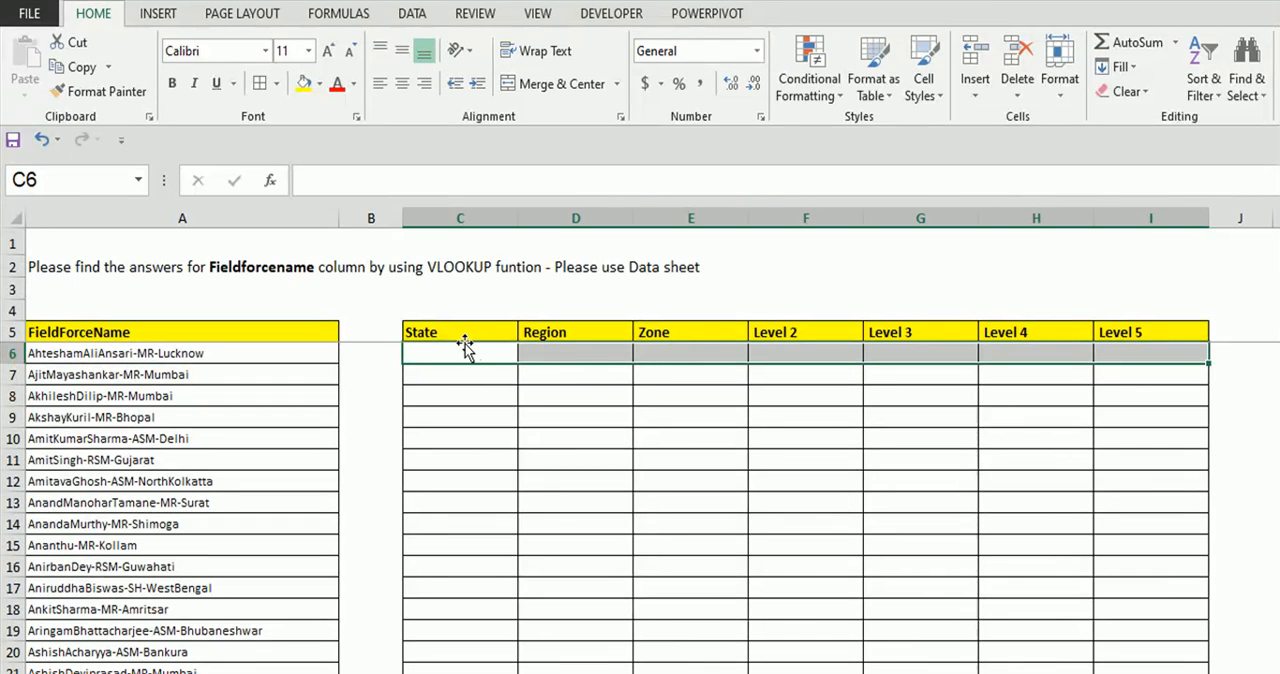
click(425, 354)
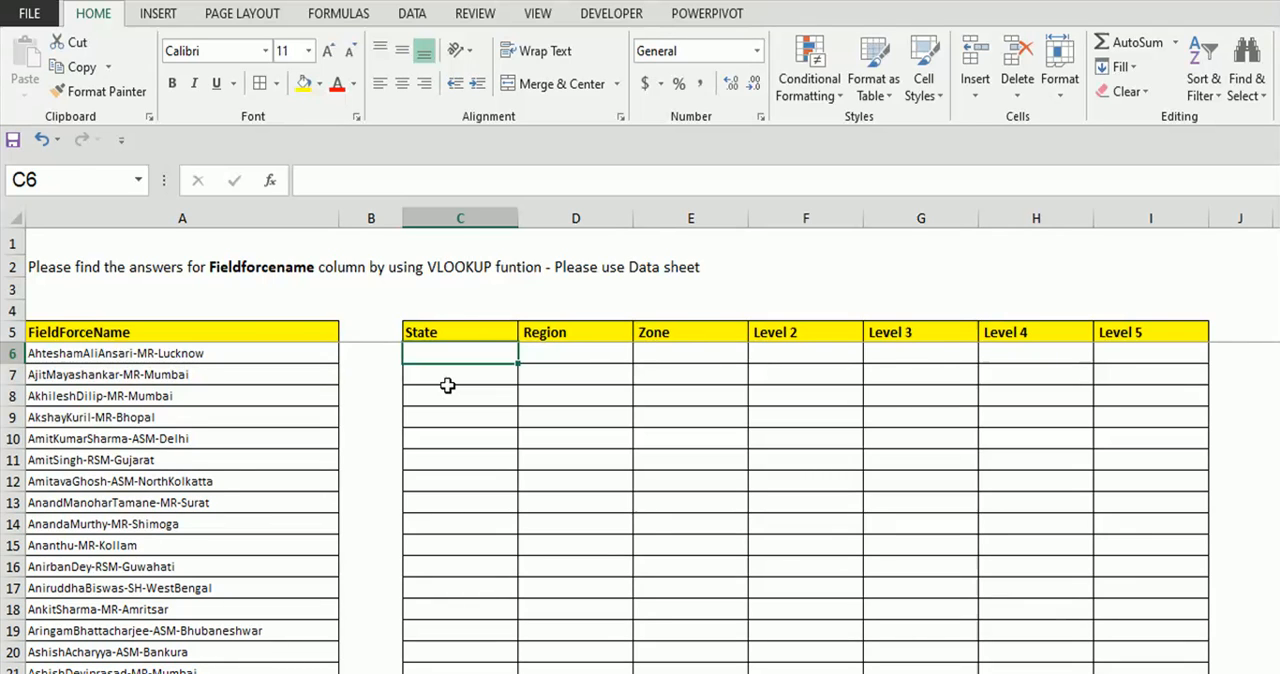
key(shift+Right)
key(shift+Right)
key(shift+Right)
key(shift+Right)
key(shift+Right)
key(shift+Right)
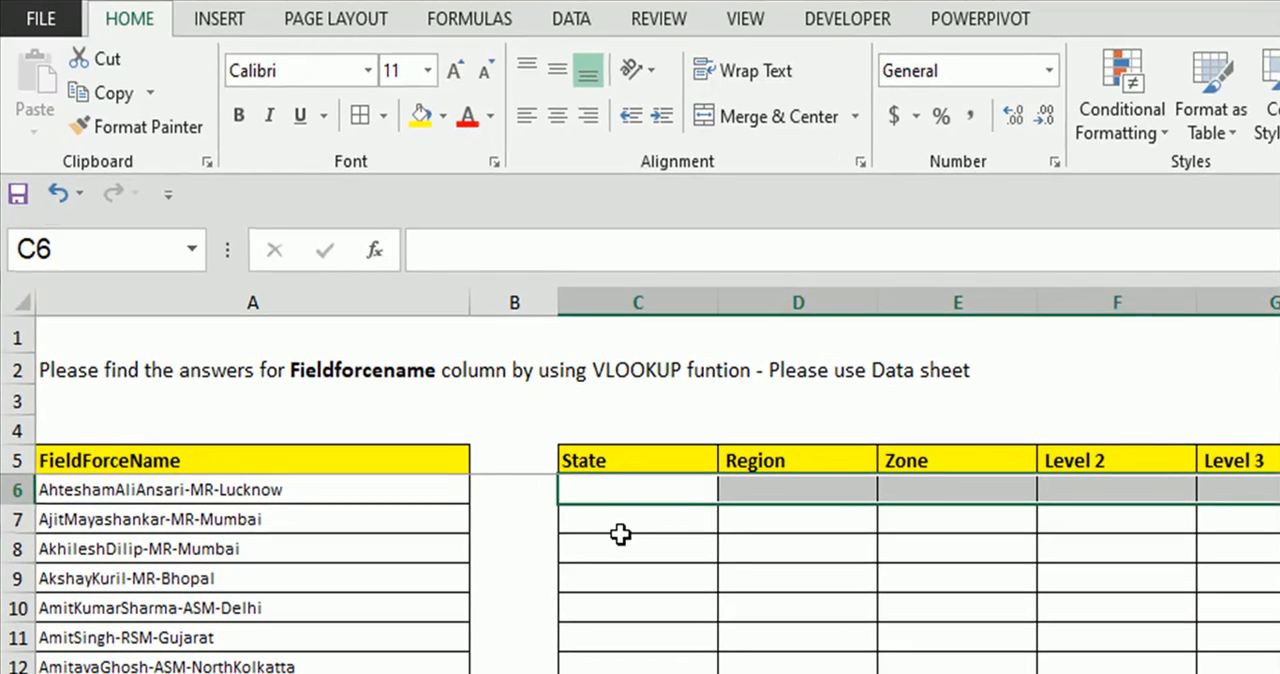
Start a VLOOKUP formula with A6 as the lookup value and cell A1 of the Data sheet as the table array's first cell
text(=vll)
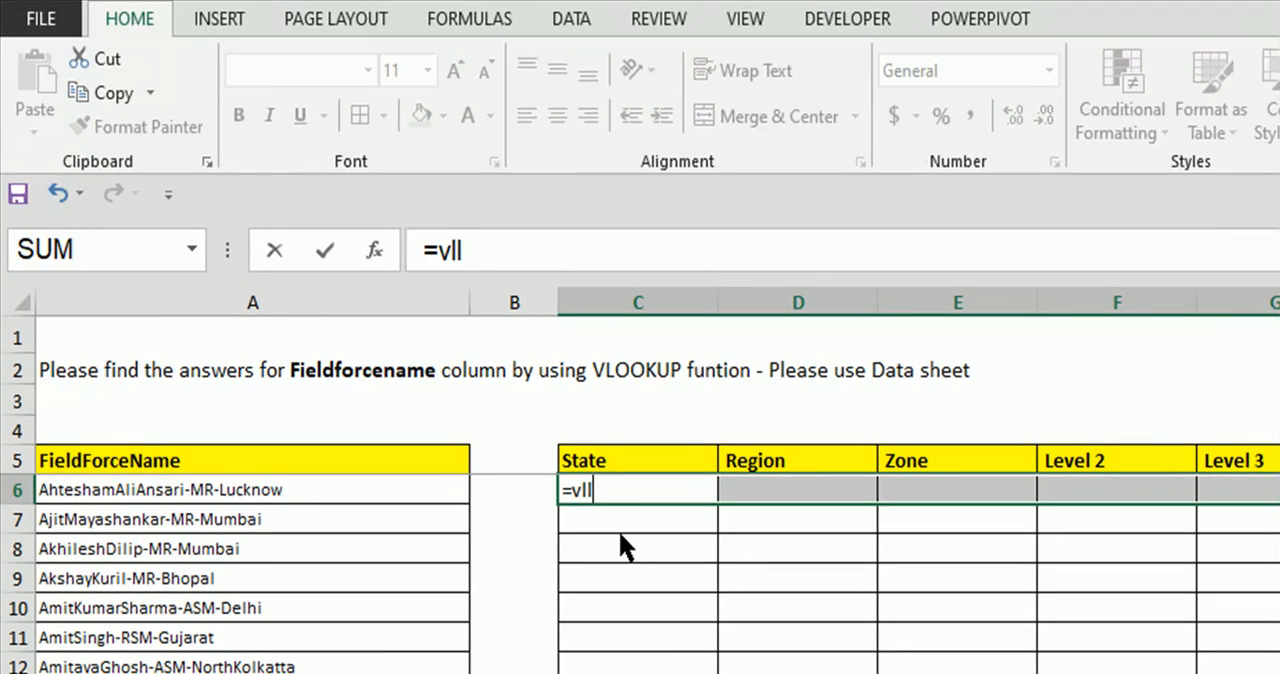
double_click(620, 522)
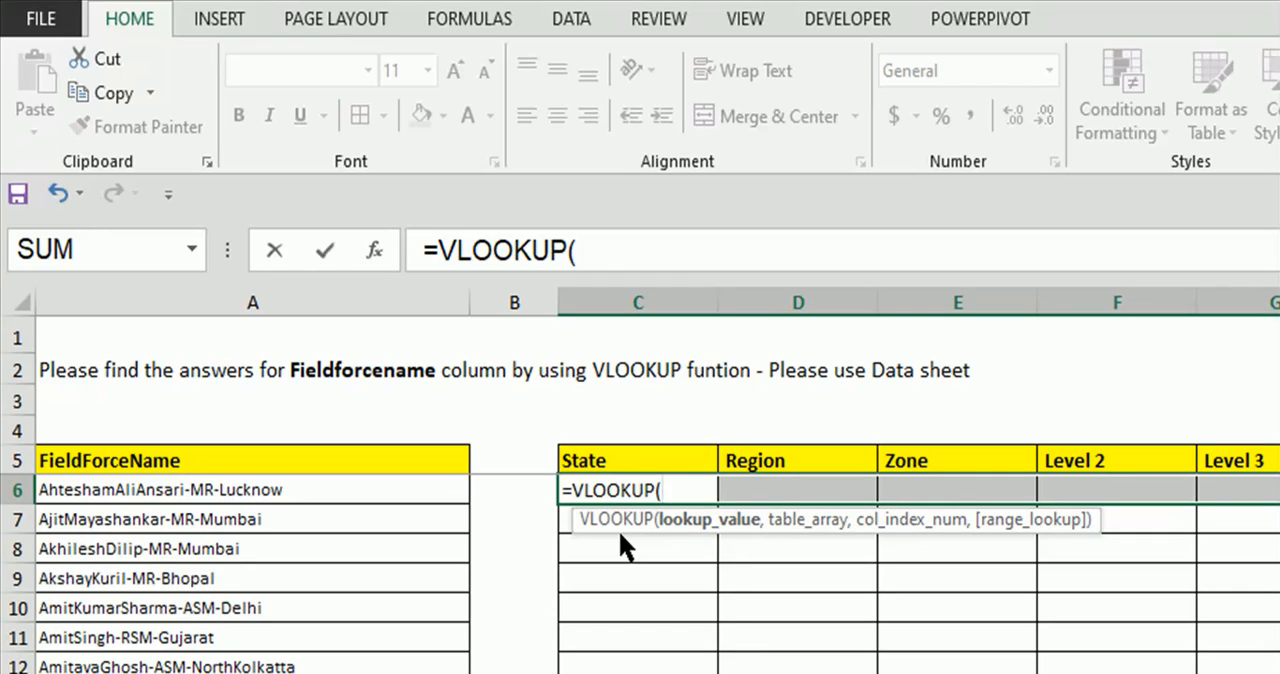
key(Left)
key(Left)
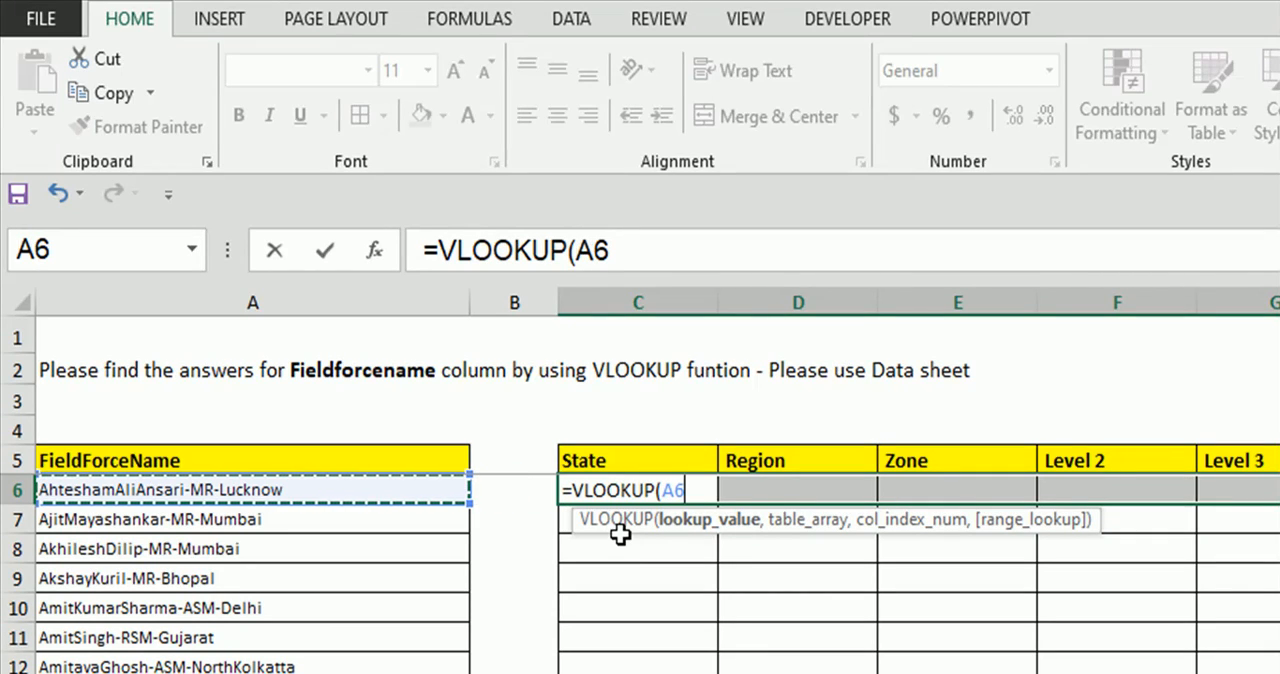
text(,)
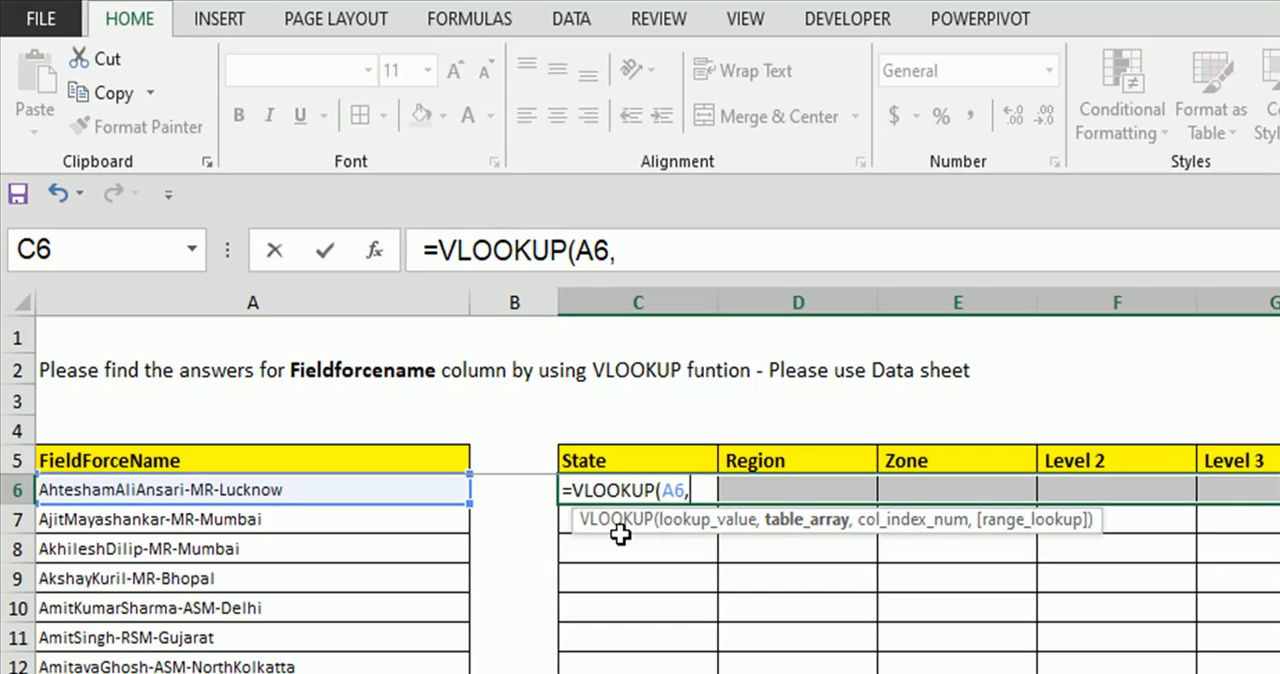
click(427, 672)
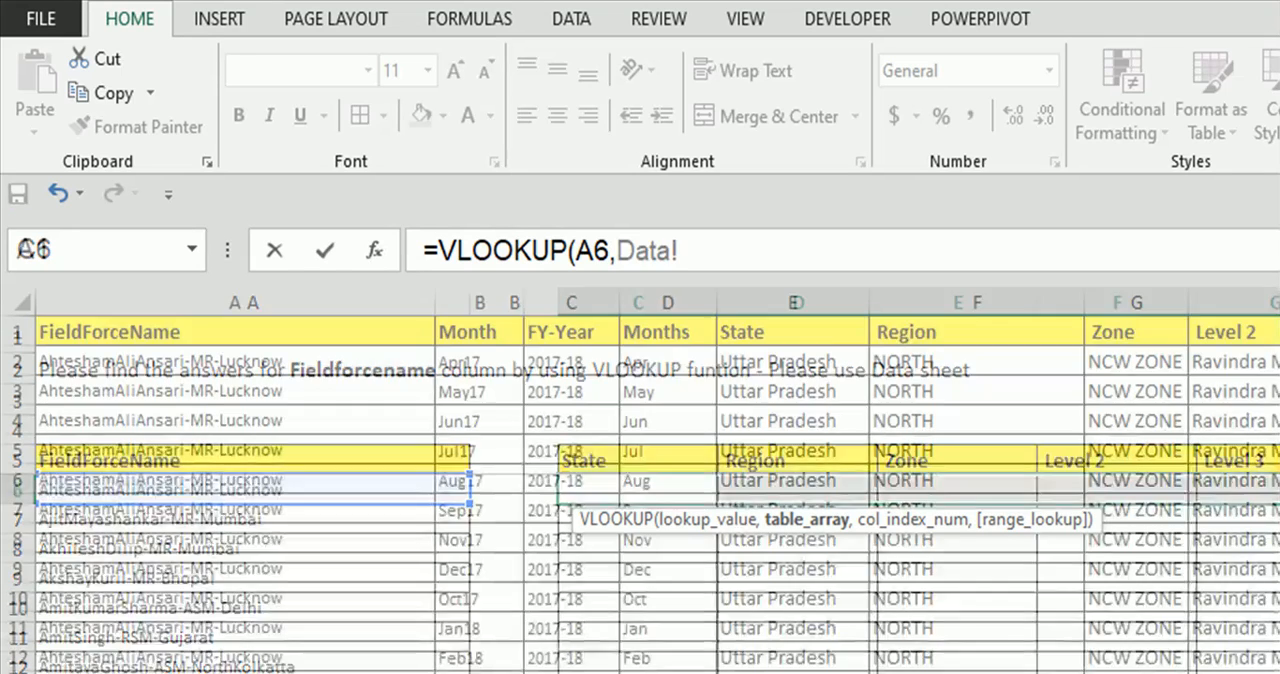
click(206, 323)
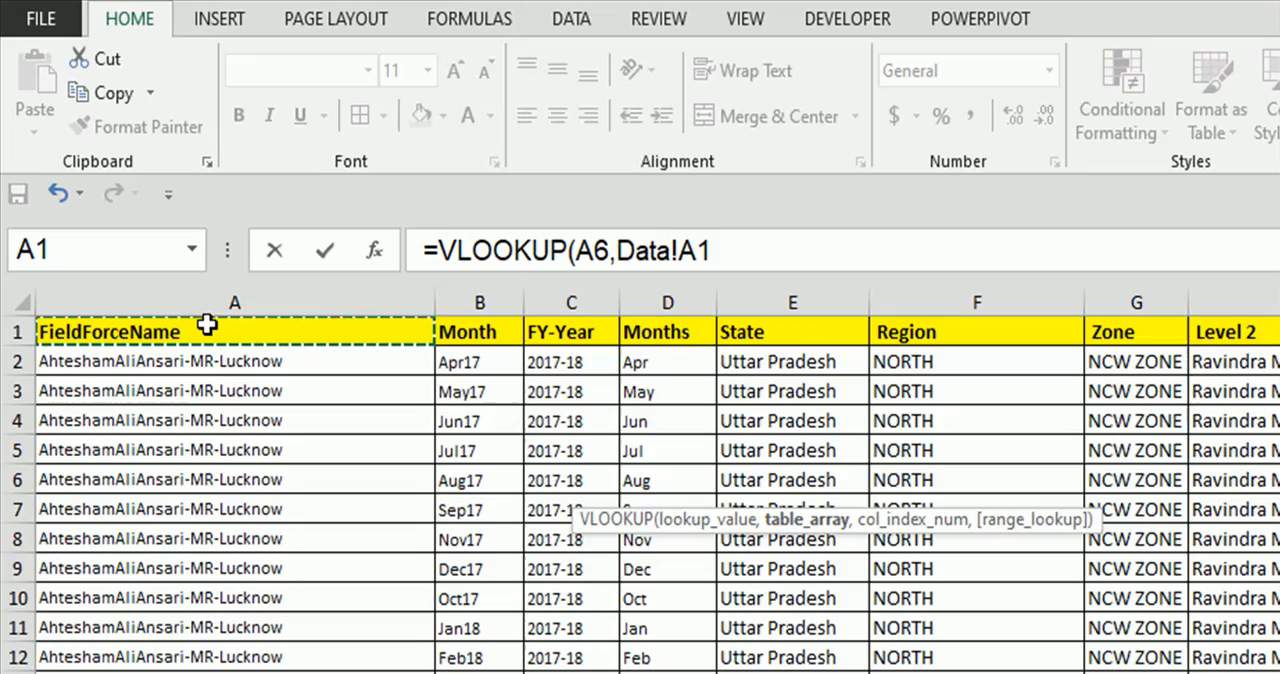
key(ctrl+shift+Down)
key(shift+Right)
key(shift+Right)
key(shift+Right)
key(shift+Right)
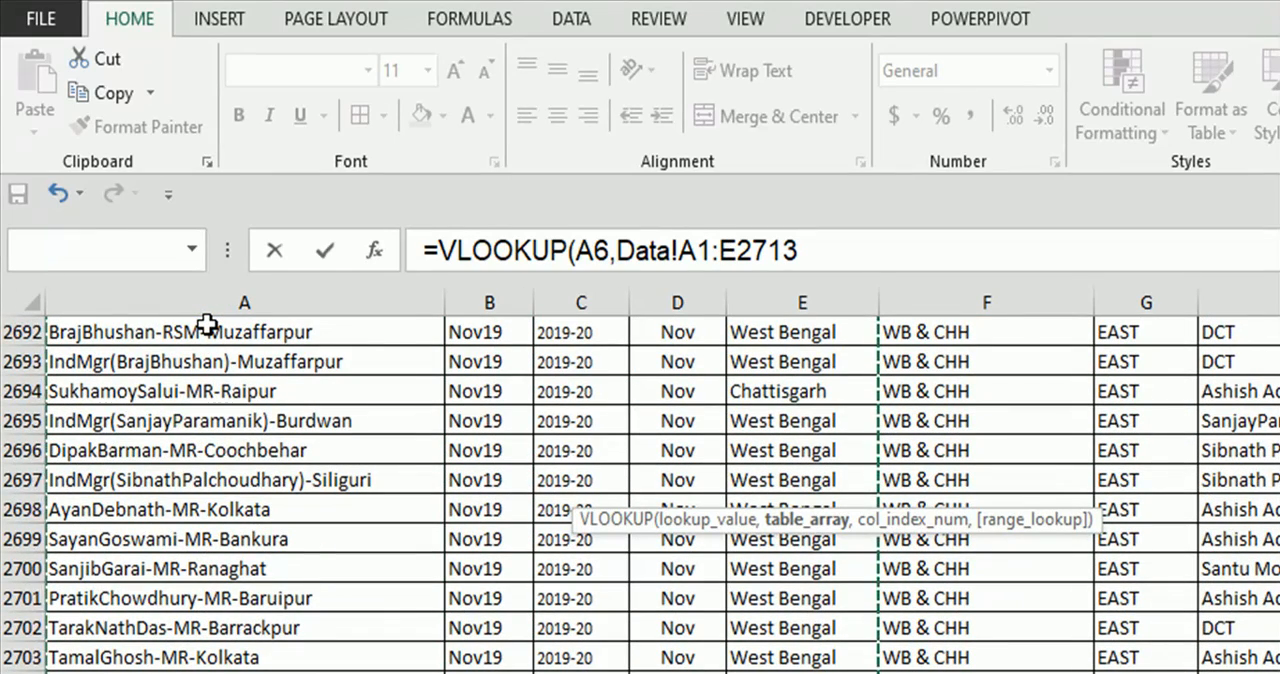
key(ctrl+Home)
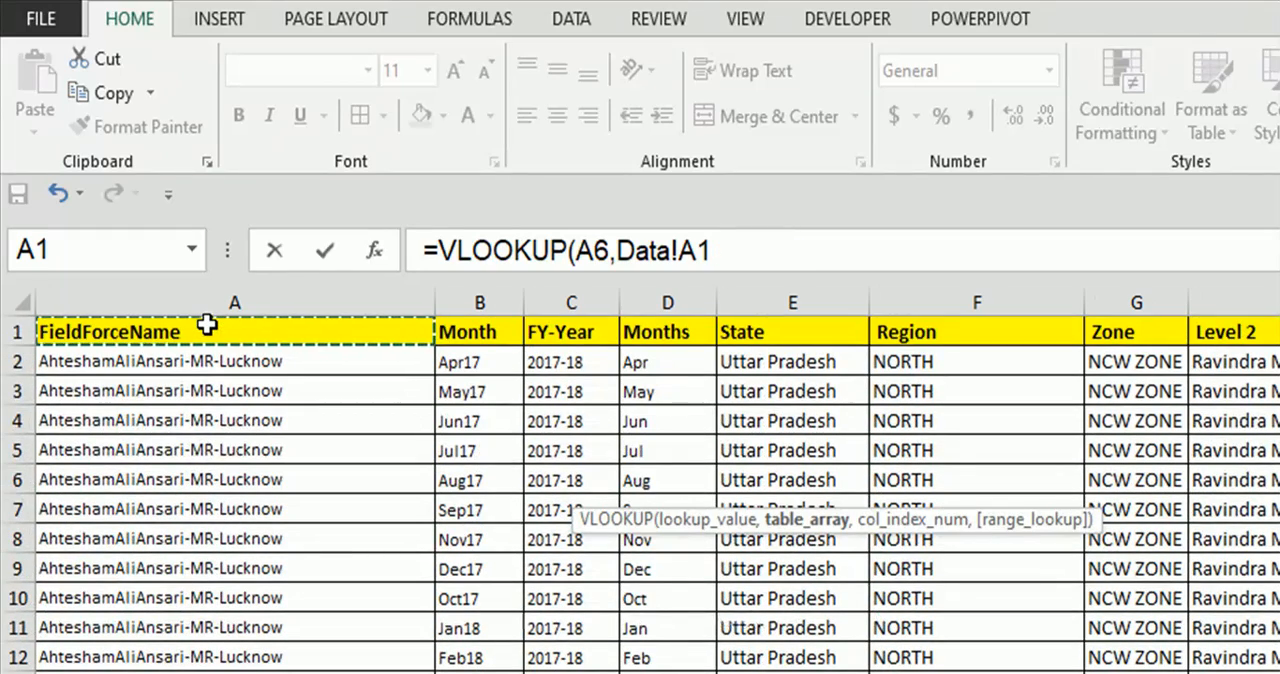
Extend the VLOOKUP table array to Data!A1:K2713
key(shift+Right)
key(shift+Right)
key(shift+Right)
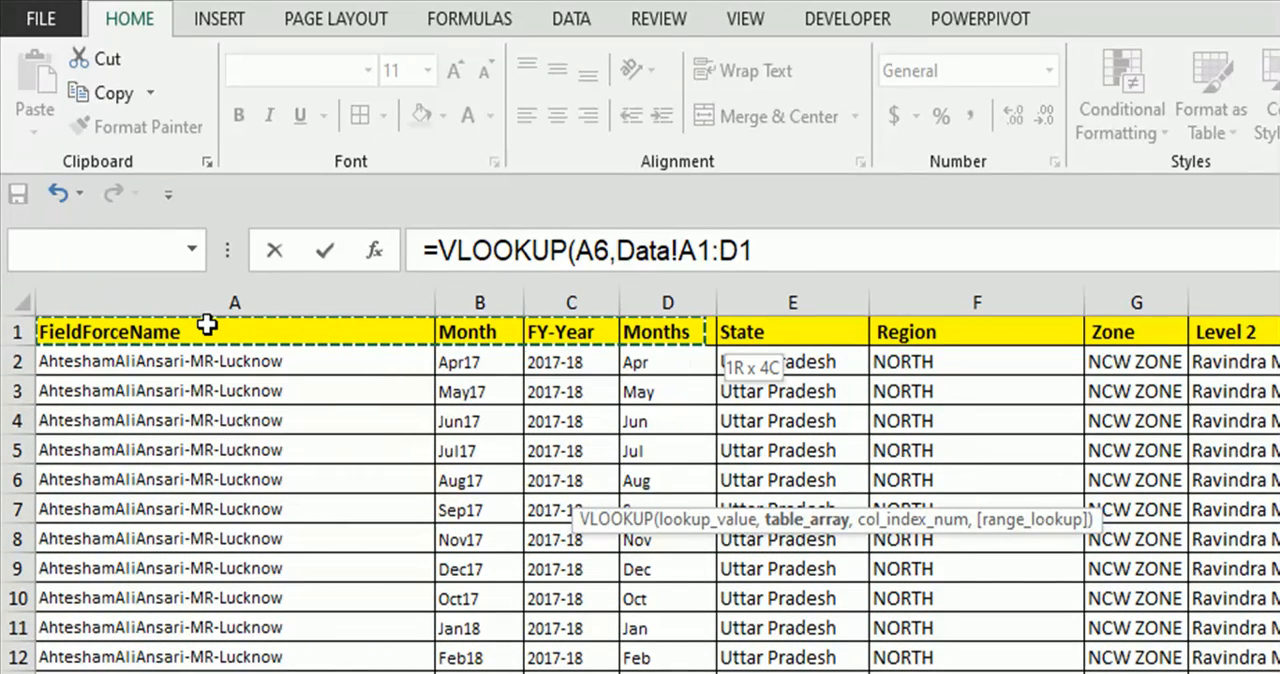
key(shift+Right)
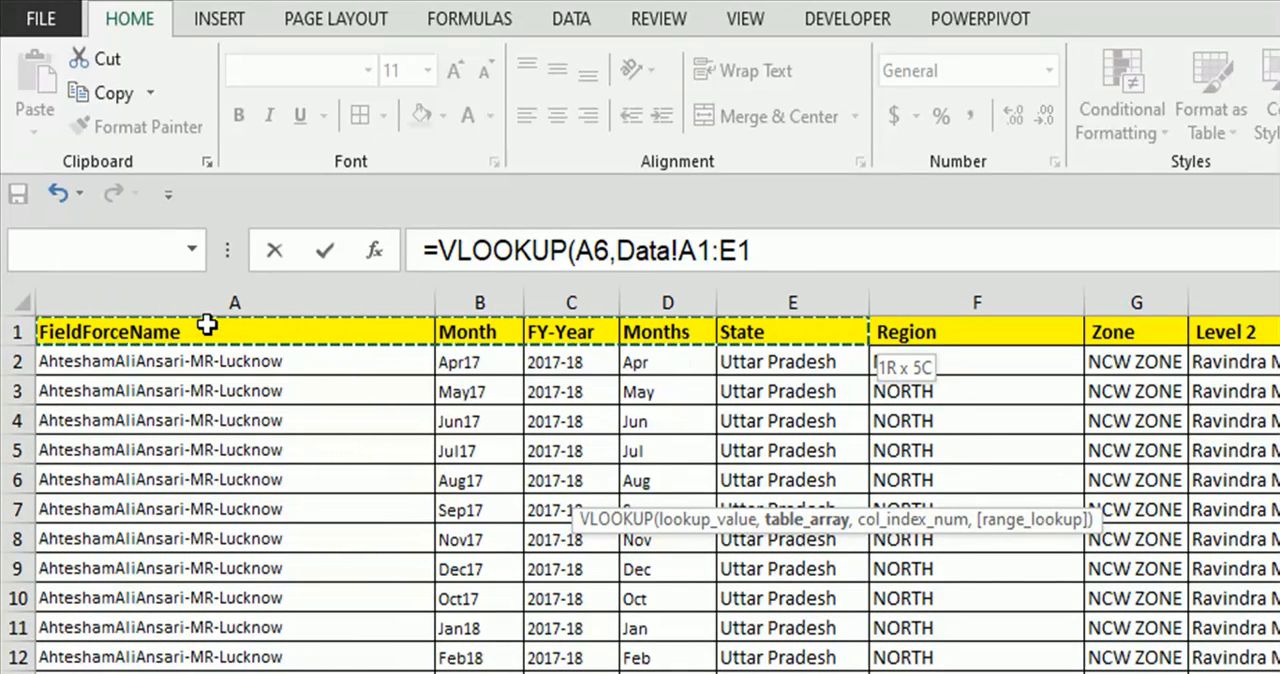
key(shift+Right)
key(shift+Right)
key(shift+Right)
key(shift+Right)
key(shift+Right)
key(shift+Right)
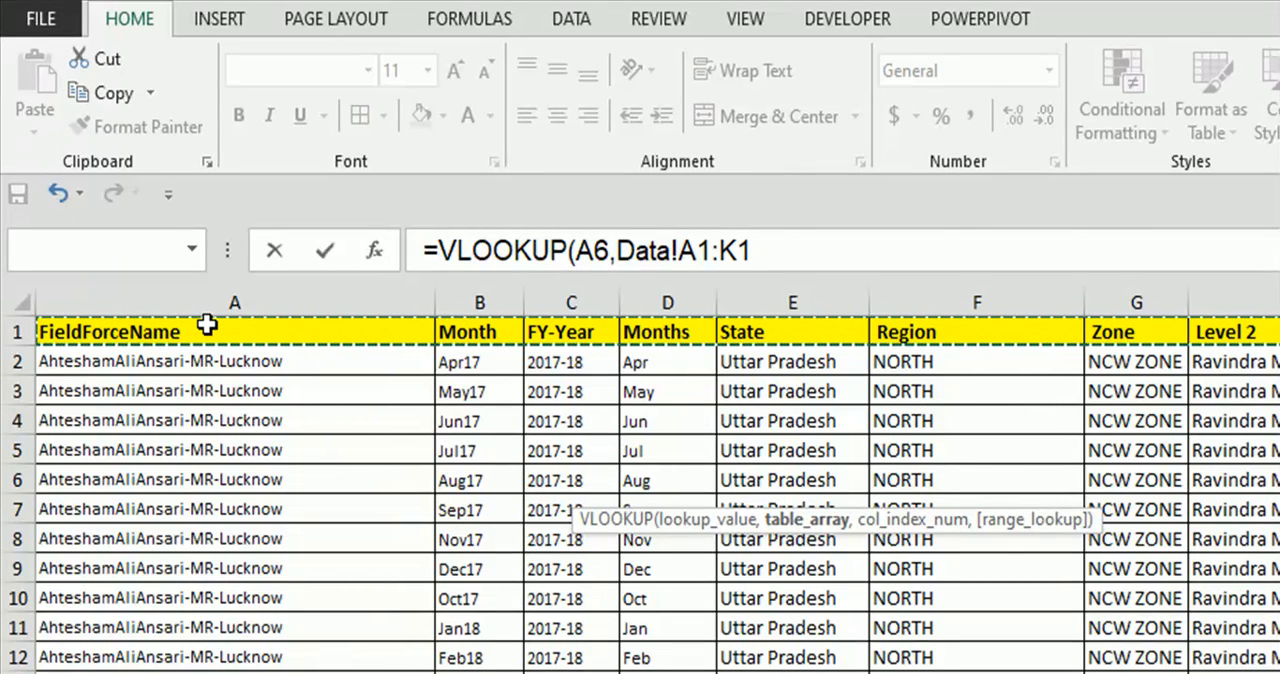
key(ctrl+shift+Down)
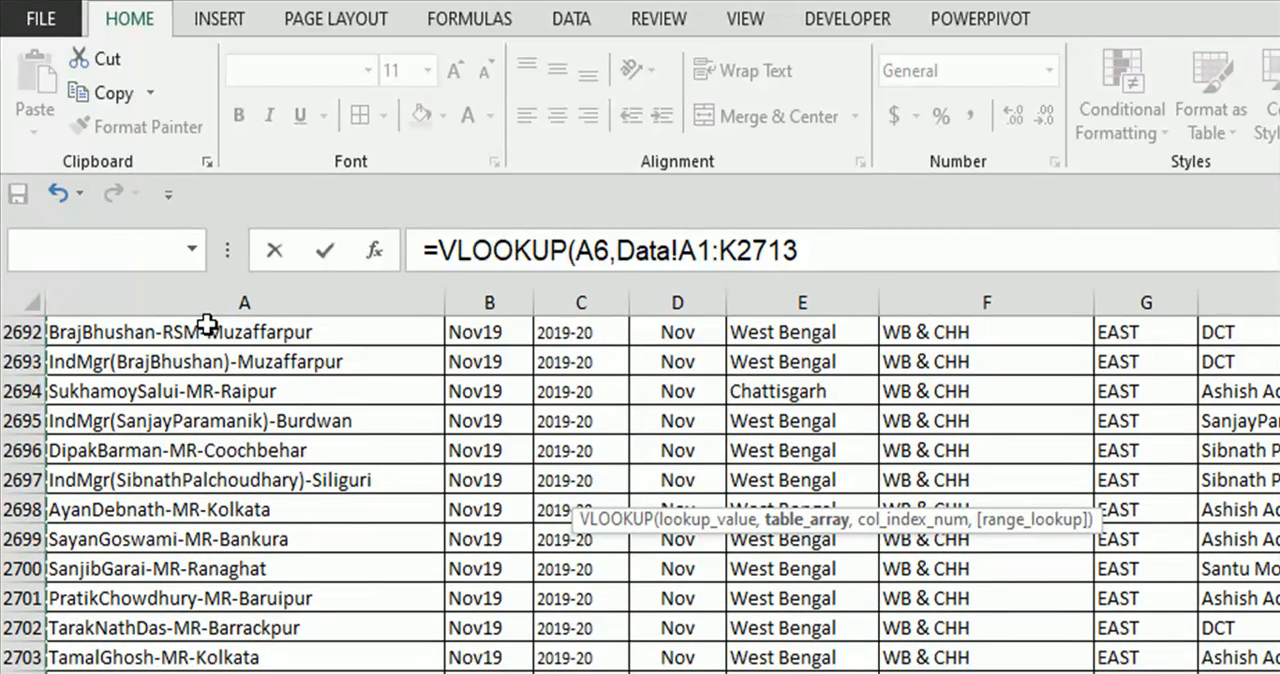
text(,)
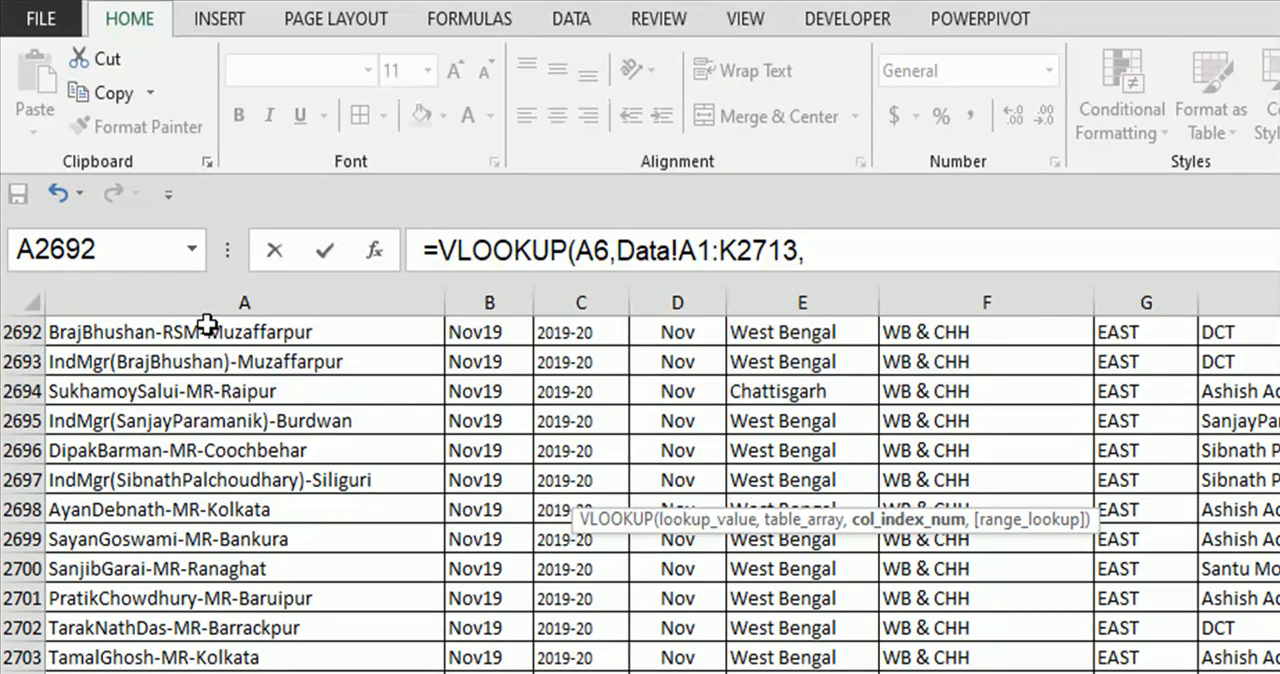
text({5,6,7,8,9,10,11,12)
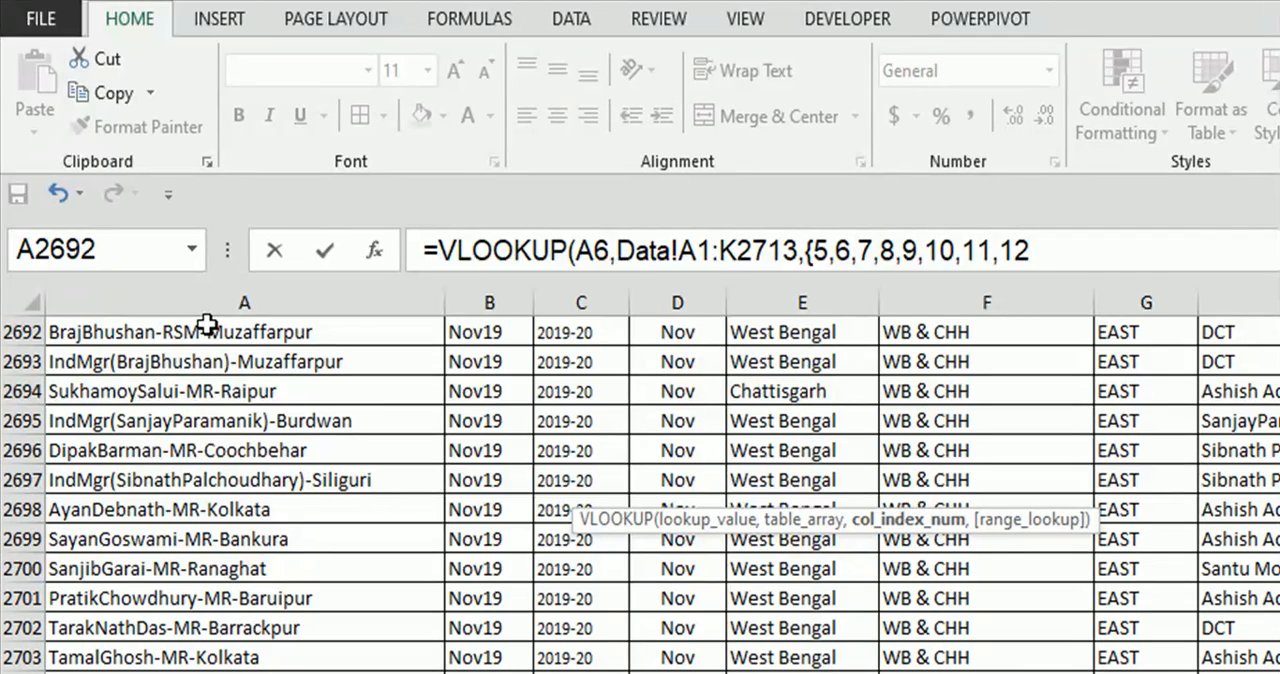
Complete the VLOOKUP with column indexes {5,6,7,8,9,10,11} and match type 0, and enter it as an array formula across C6:I6
key(BackSpace)
key(BackSpace)
key(BackSpace)
text(},0)
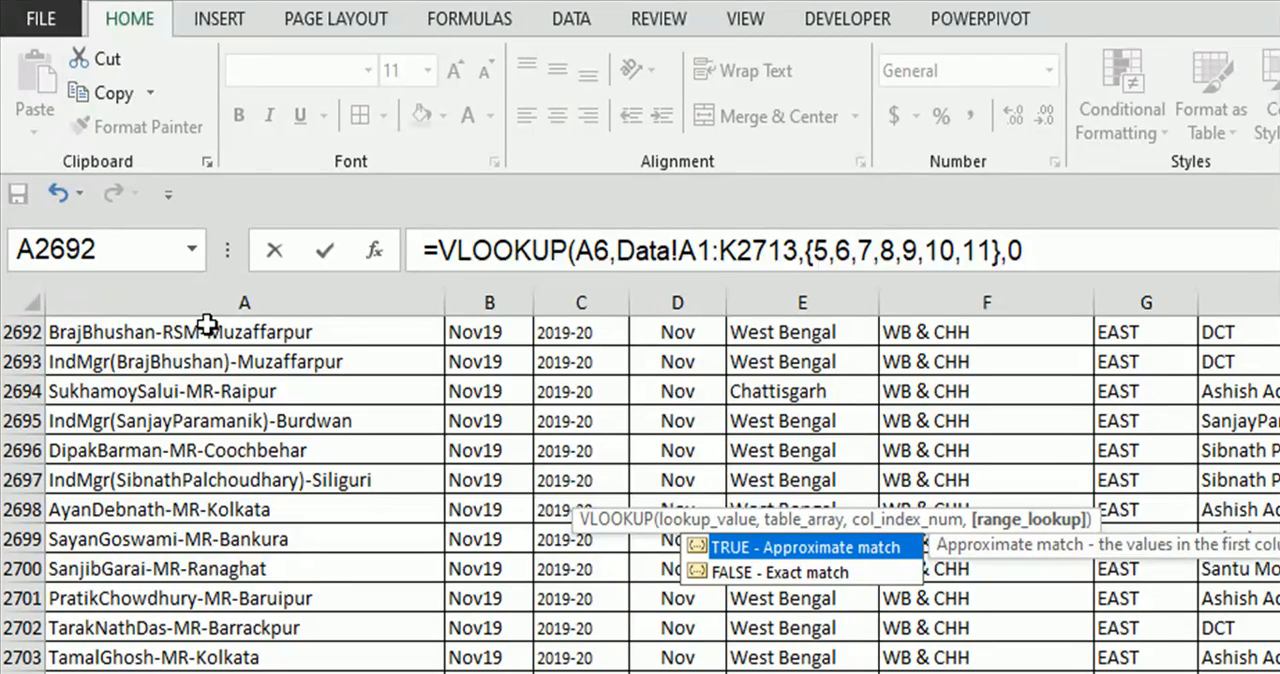
text())
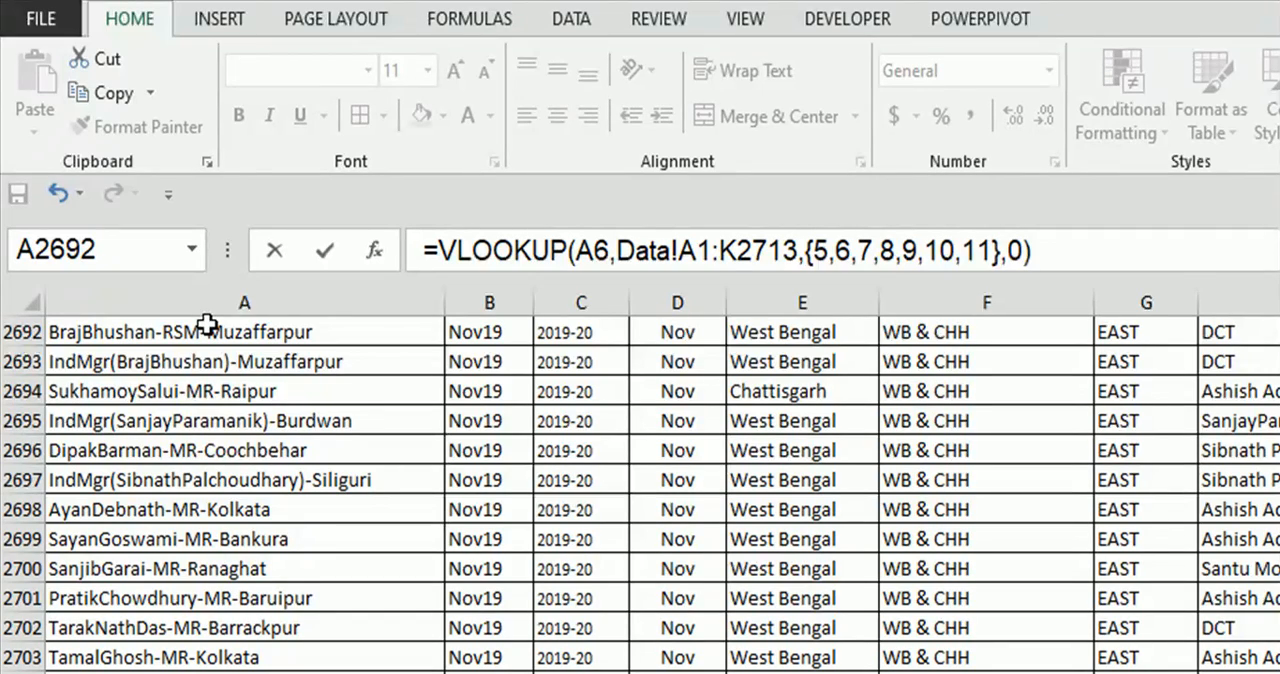
key(ctrl+shift+Return)
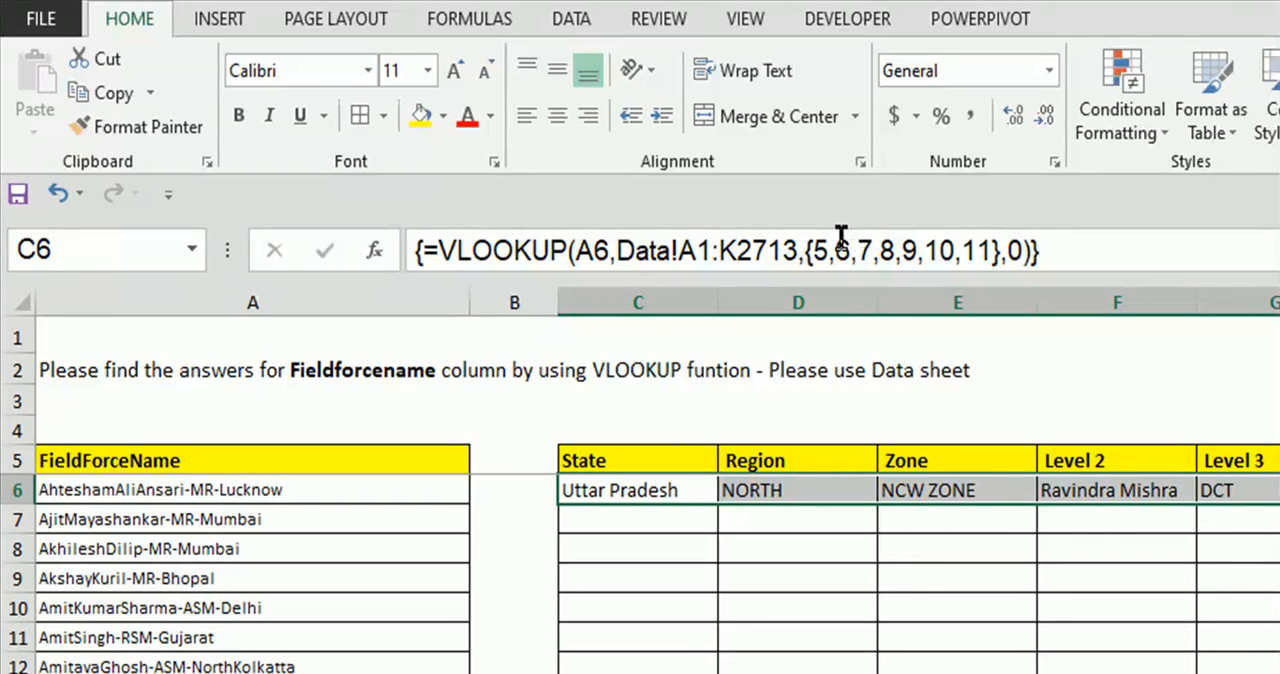
Inspect the column index list inside the array formula in C6 and leave the formula without changing it
double_click(817, 258)
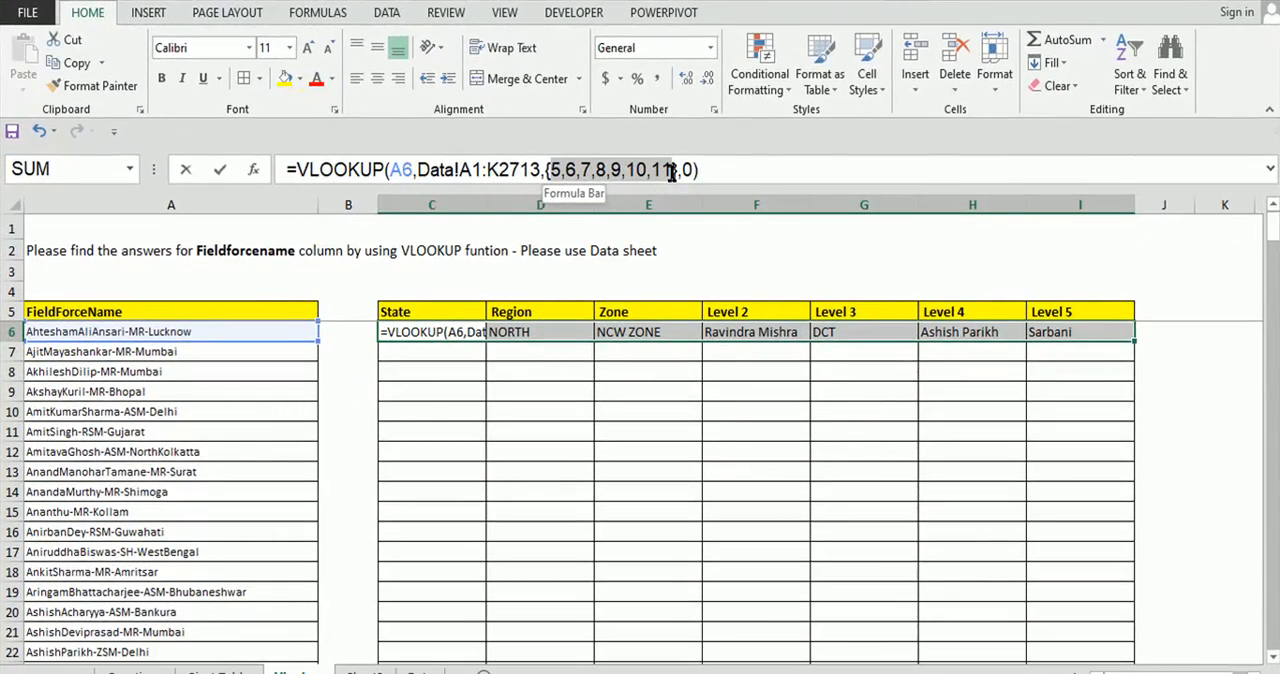
drag(670, 172, 677, 172)
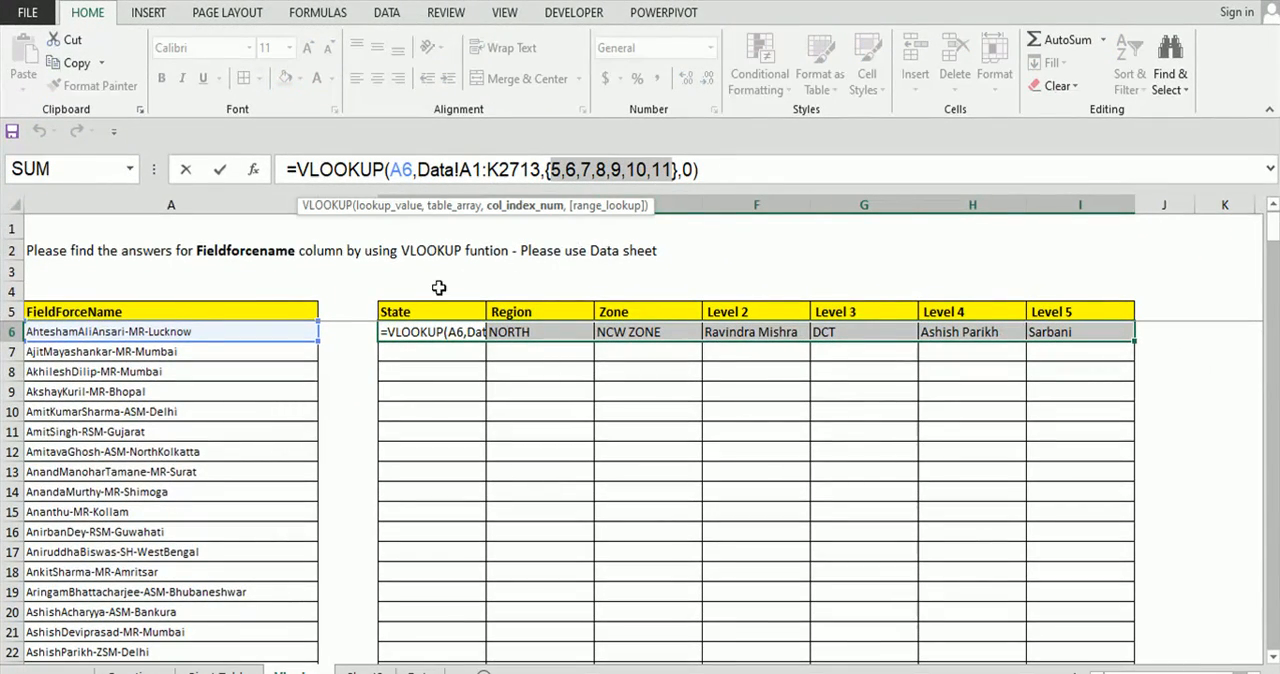
key(Return)
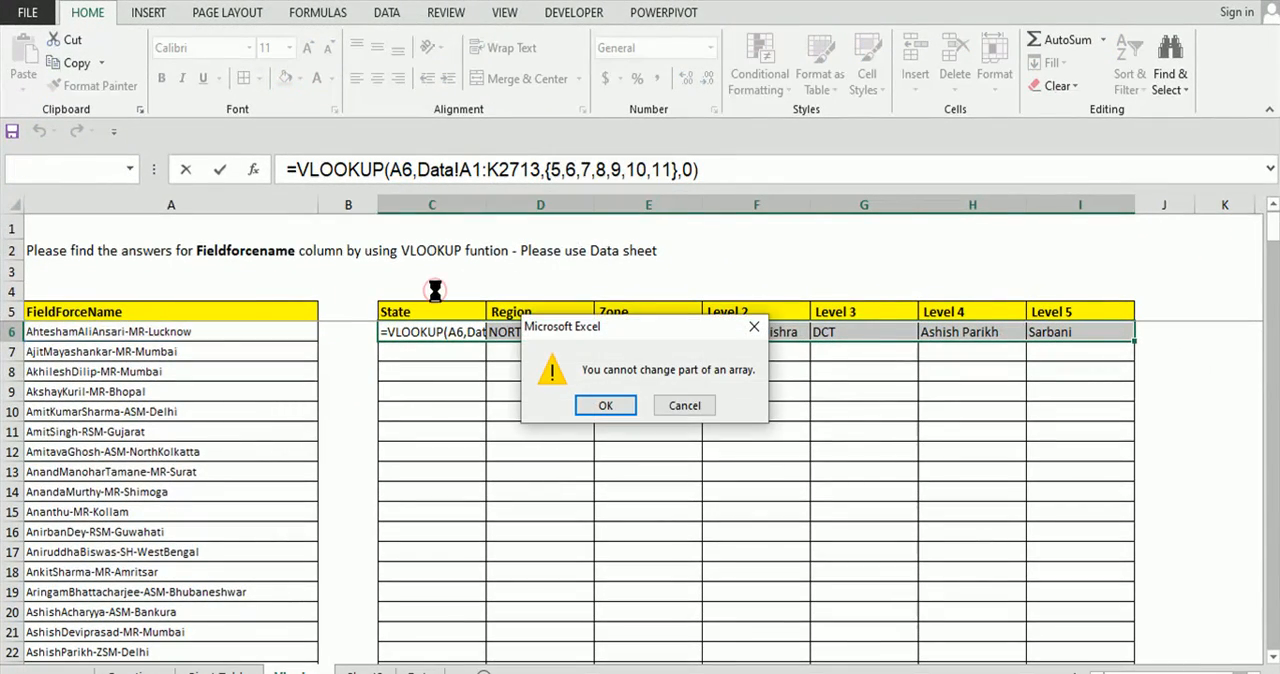
click(692, 408)
click(534, 408)
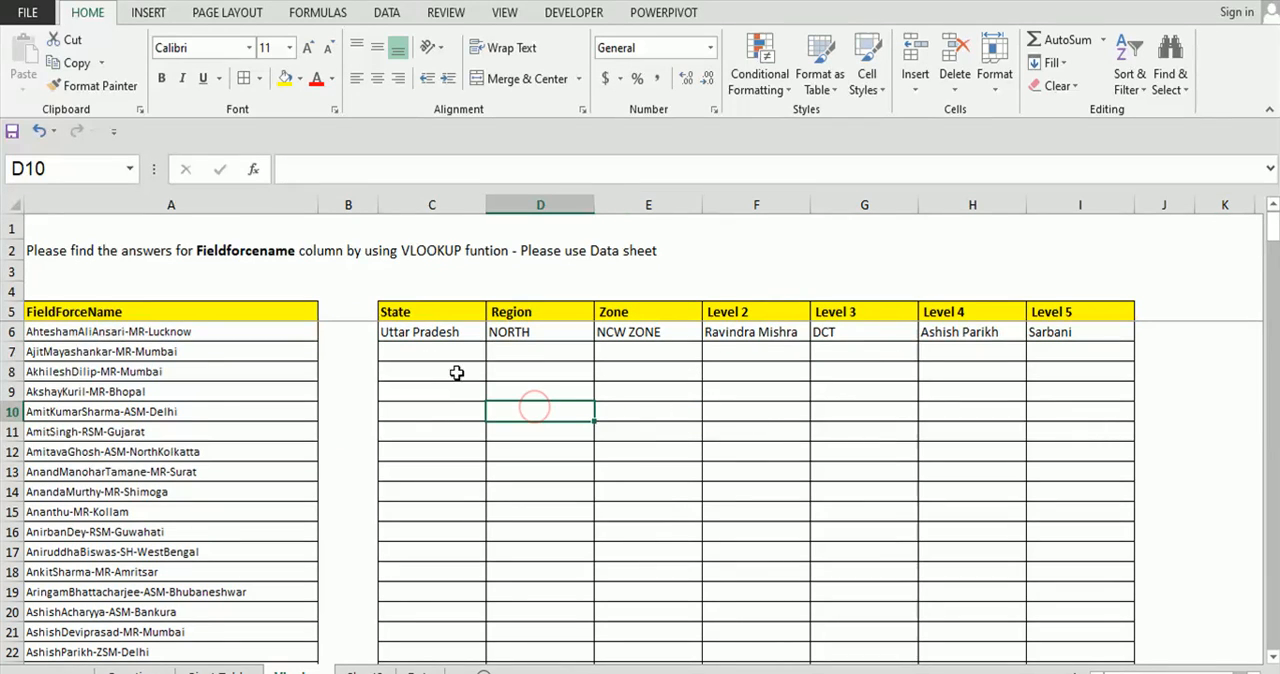
Fill the array VLOOKUP from C6:I6 down through row 246
click(445, 338)
key(Left)
key(Left)
key(ctrl+Down)
key(Right)
key(Right)
key(shift+Right)
key(shift+Right)
key(shift+Right)
key(shift+Right)
key(shift+Right)
key(shift+Right)
key(ctrl+shift+Up)
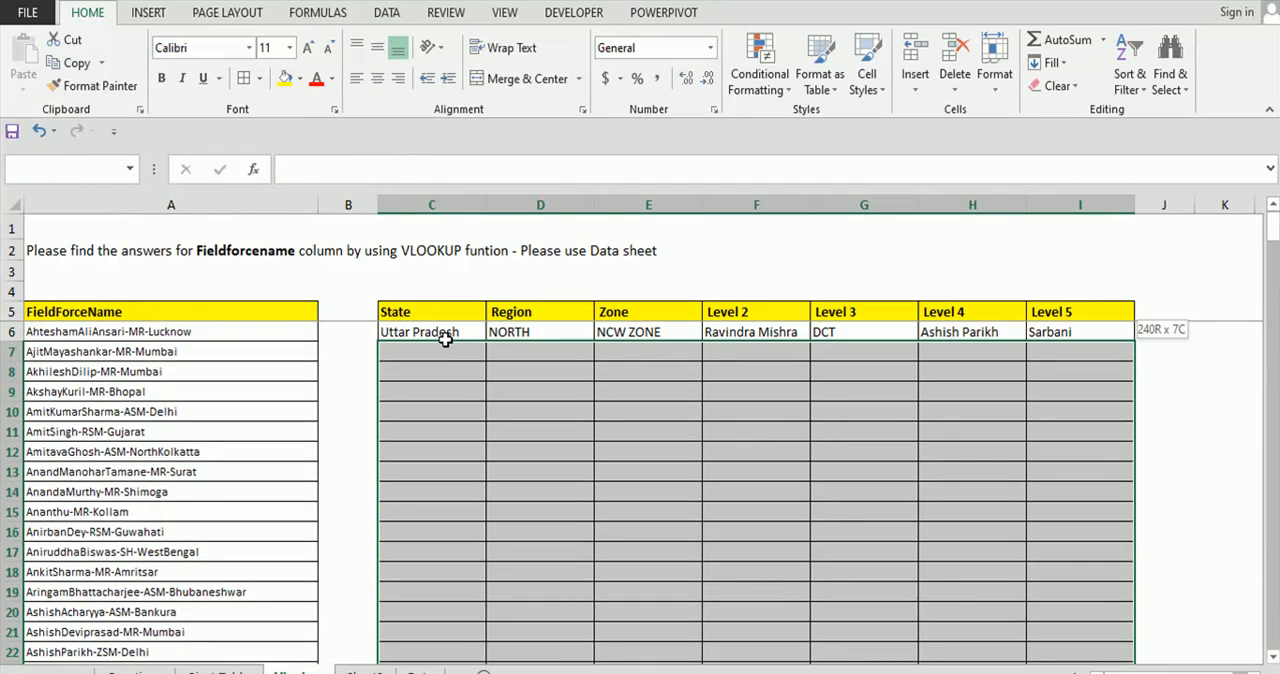
key(shift+Up)
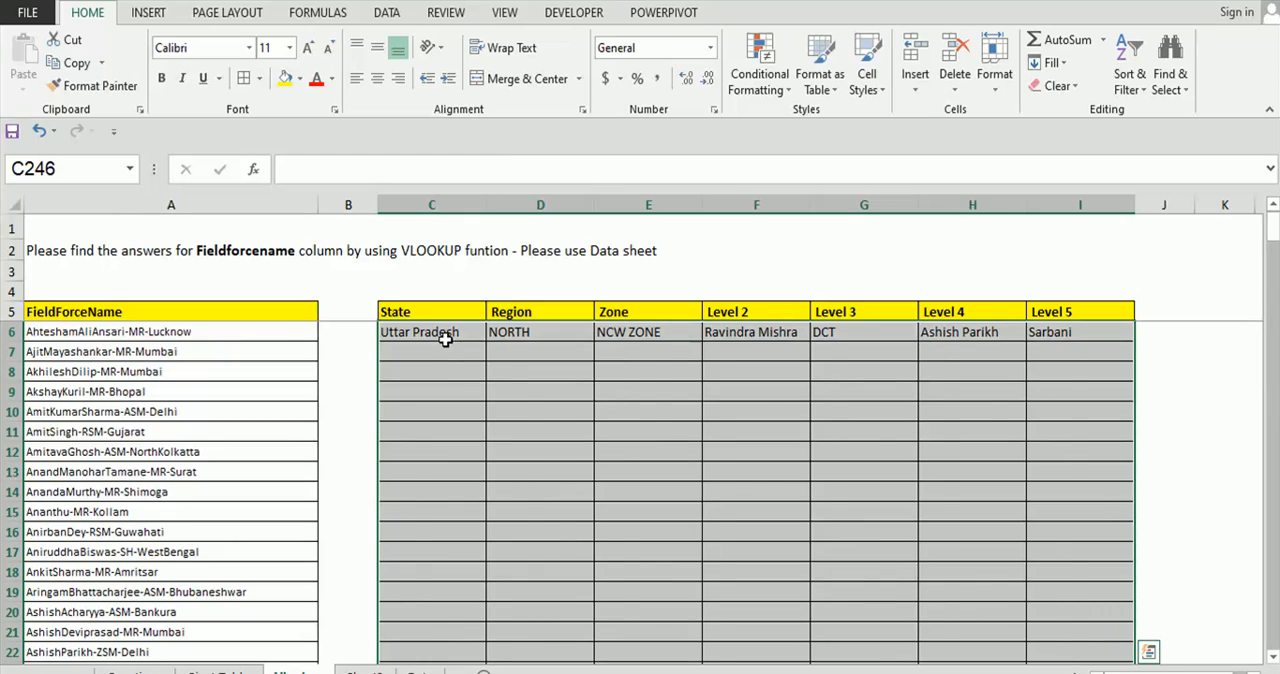
key(ctrl+d)
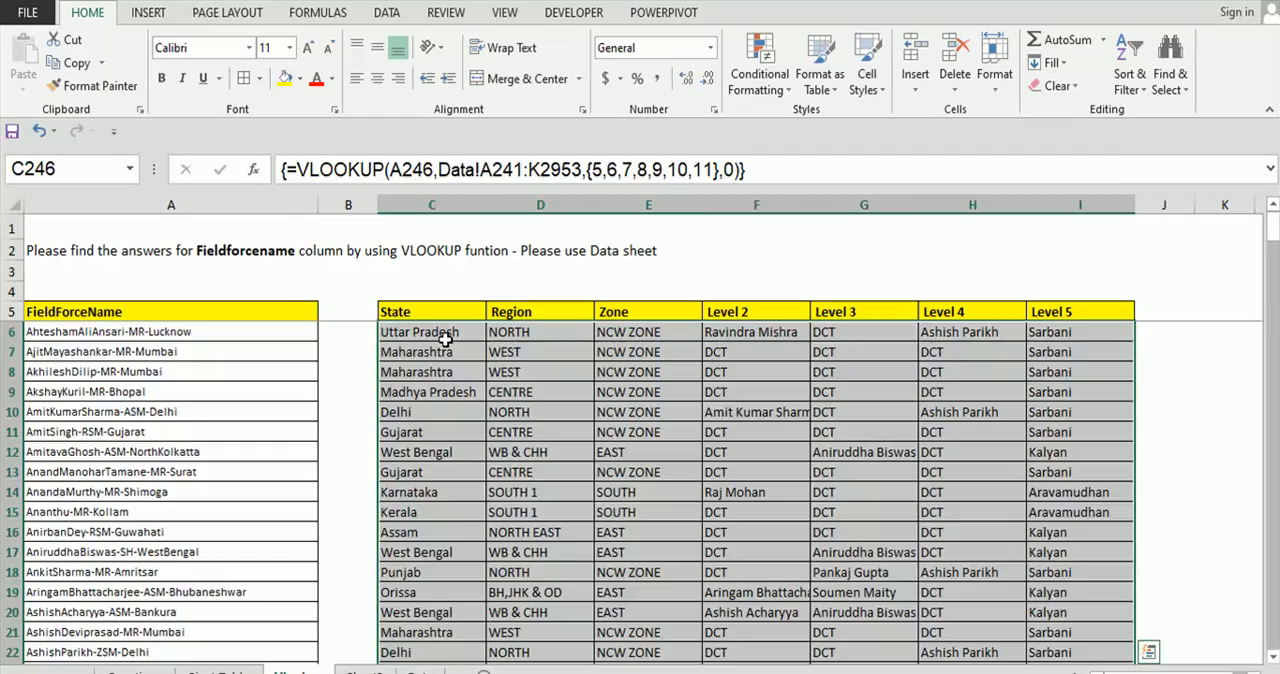
Inspect the table array reference in the filled-down formula in C7
key(Left)
key(Down)
key(Right)
key(Up)
key(ctrl+Up)
key(Down)
key(Down)
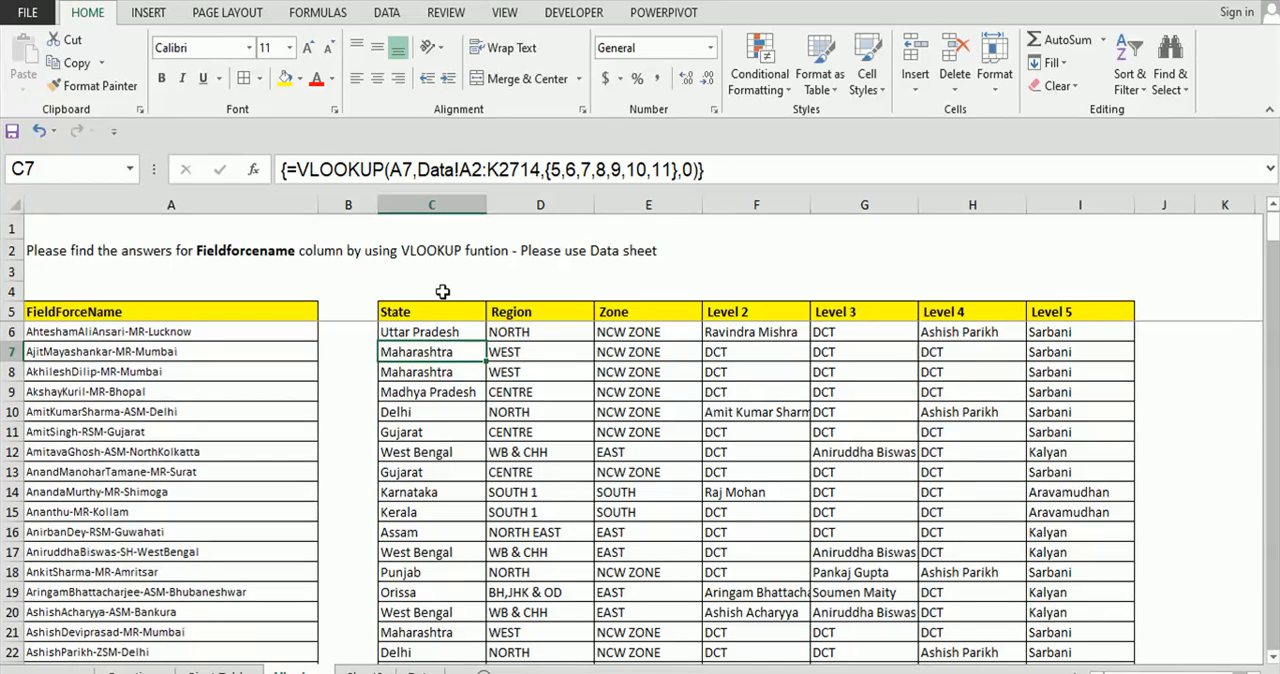
Enter the column index numbers 5, 6, 7, 8, 9, 10 and 11 across C4:I4 above the State to Level 5 headers
click(441, 293)
text(5)
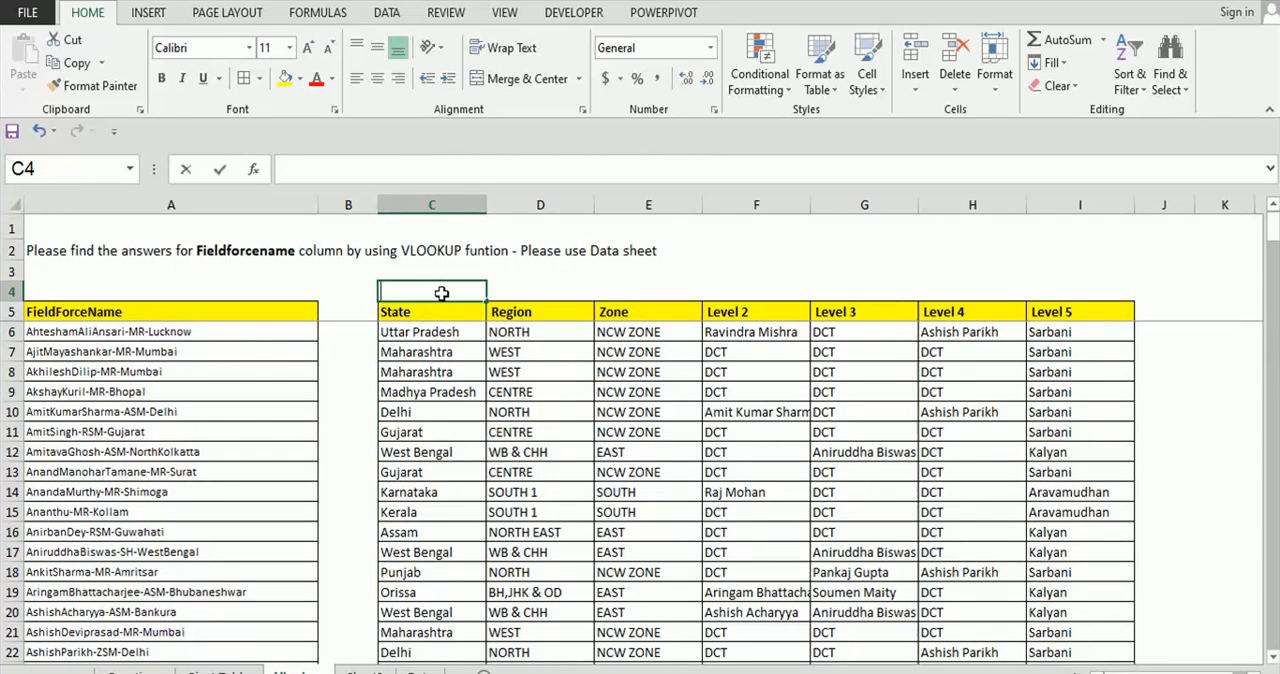
key(Tab)
key(Tab)
key(shift+Tab)
text(6)
key(Tab)
text(7)
key(Tab)
text(8)
key(Tab)
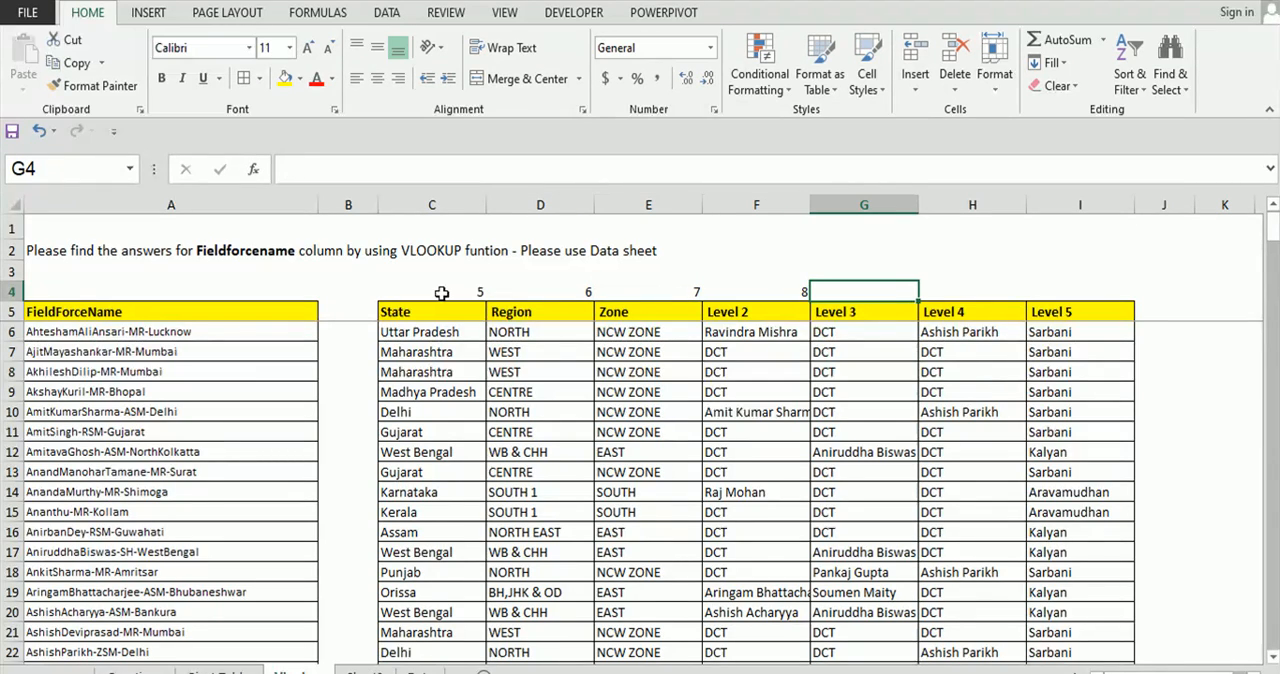
text(9)
key(Tab)
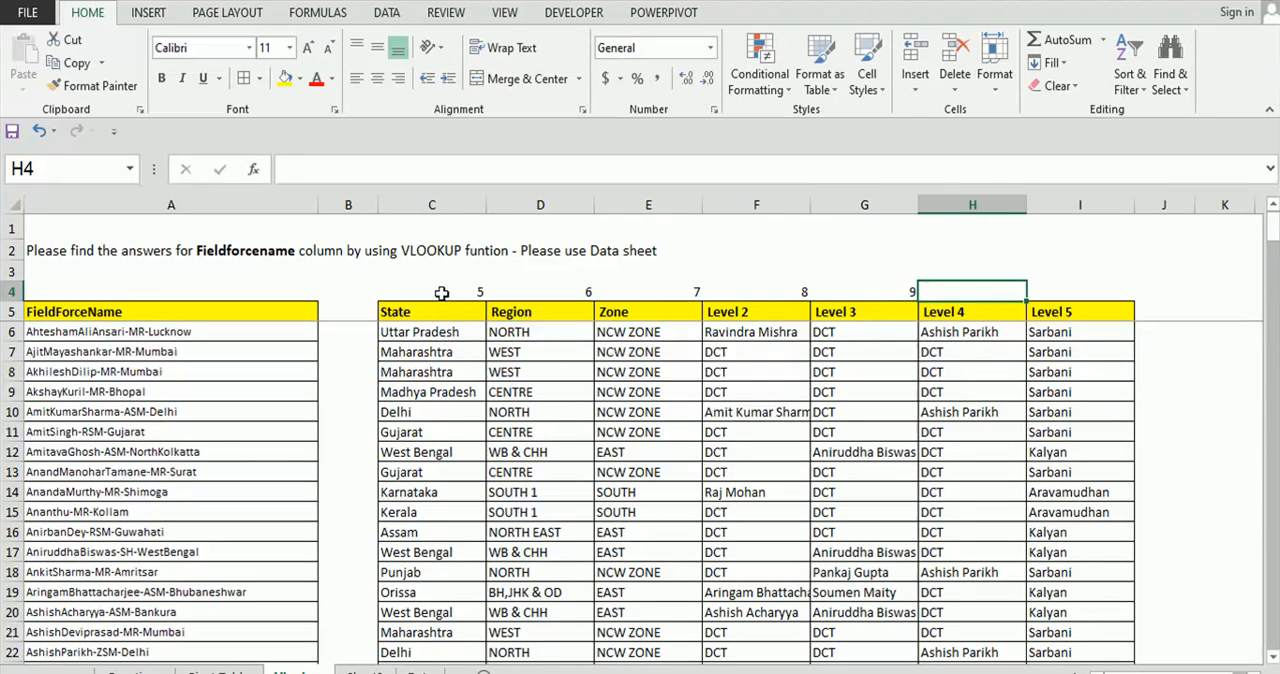
text(10)
key(Tab)
text(11)
key(Return)
Start a VLOOKUP formula in C7 with A7 as the lookup value
key(Left)
key(Left)
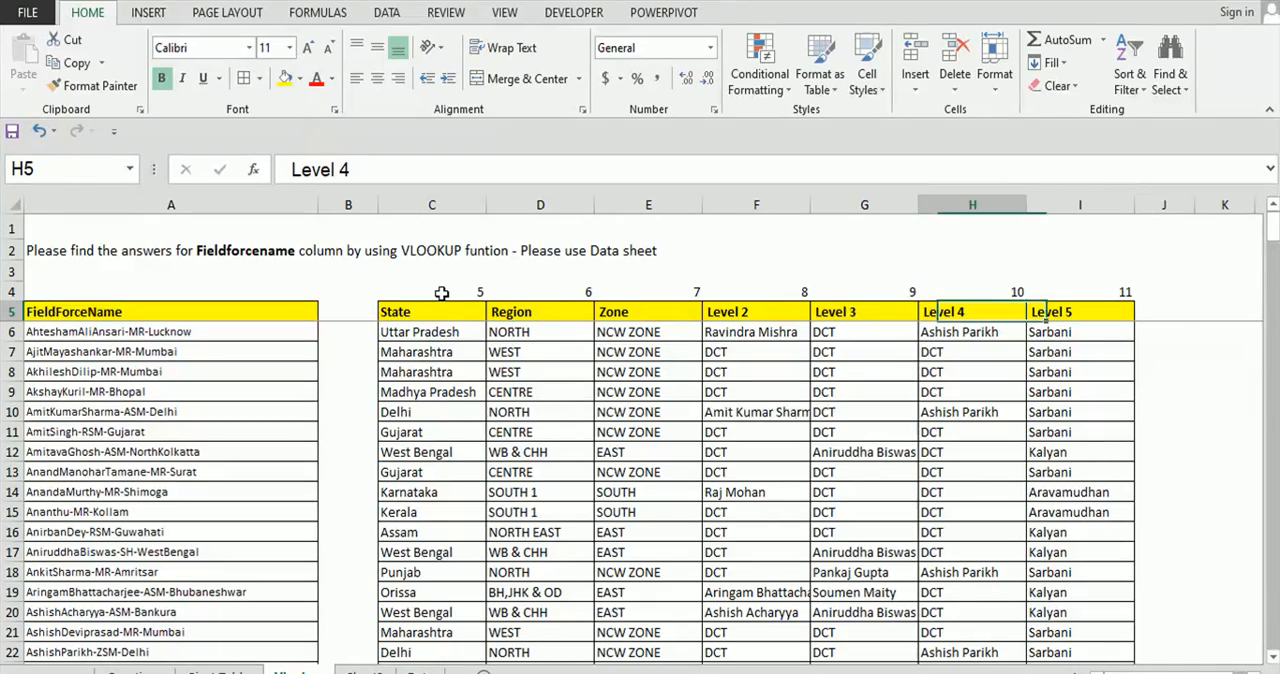
key(Left)
key(Down)
key(Left)
key(Left)
key(Left)
key(Left)
key(Down)
key(Right)
text(=vll)
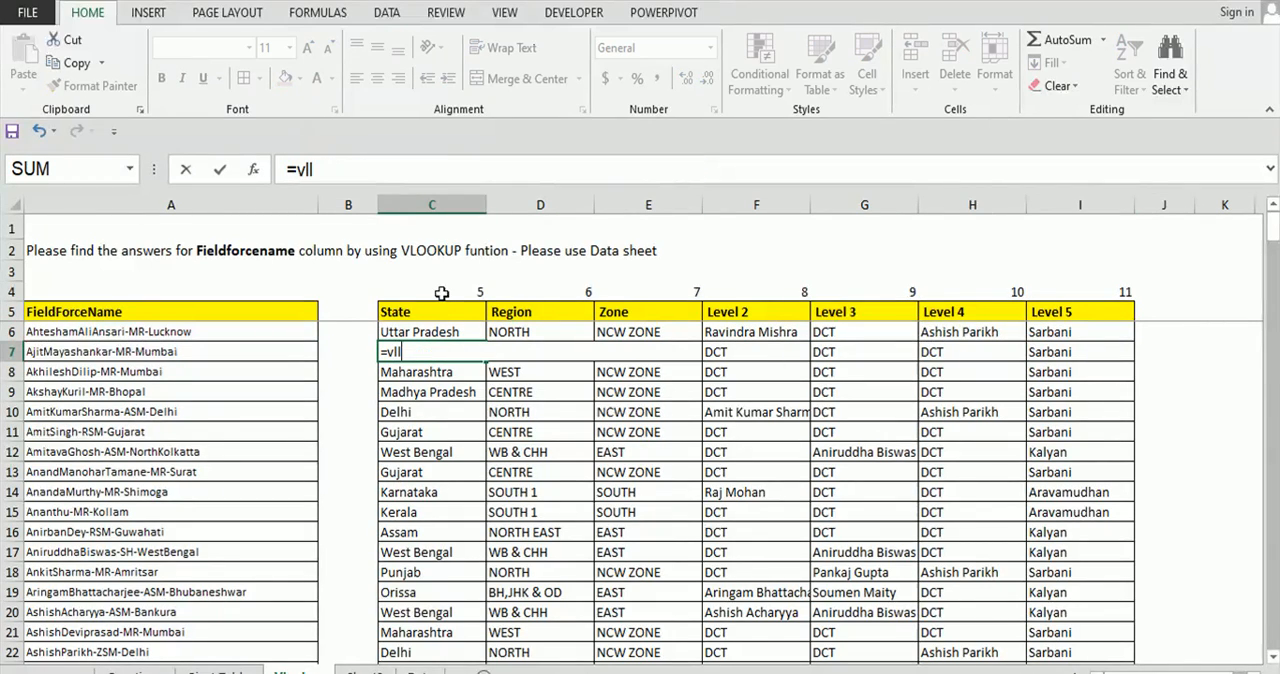
key(BackSpace)
key(Tab)
key(Left)
key(Left)
text(,)
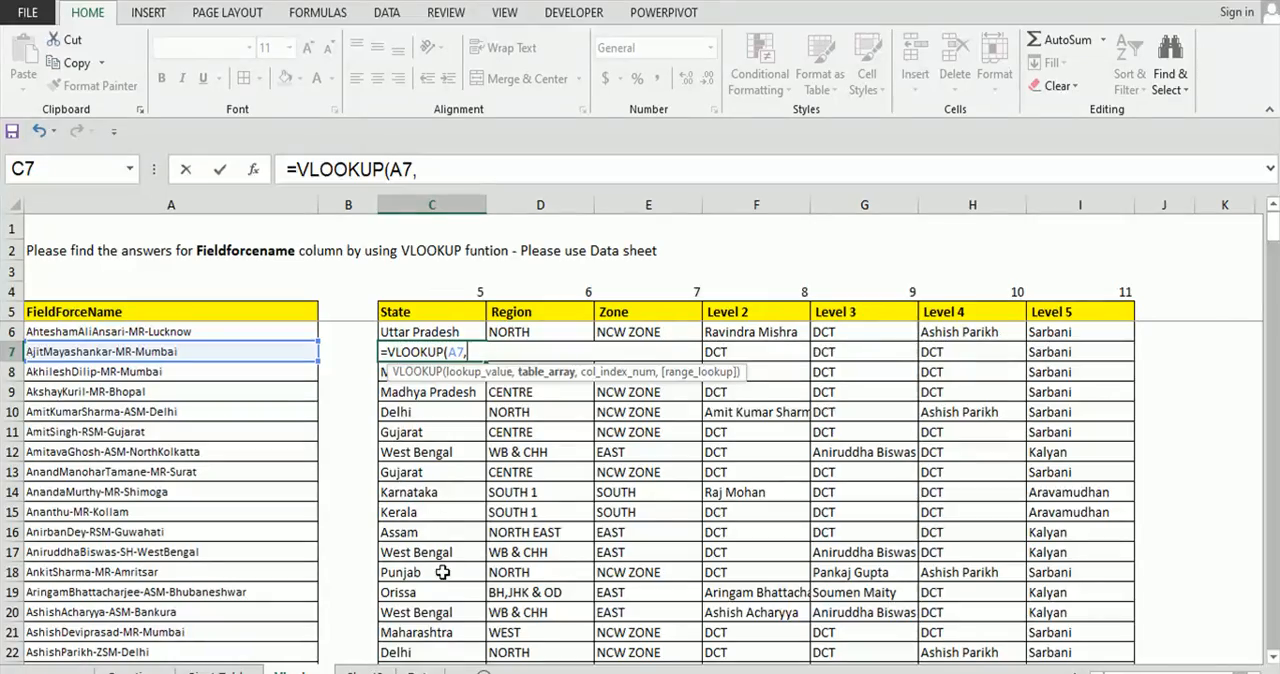
Set the VLOOKUP table array to Data!A1:W2713
click(420, 671)
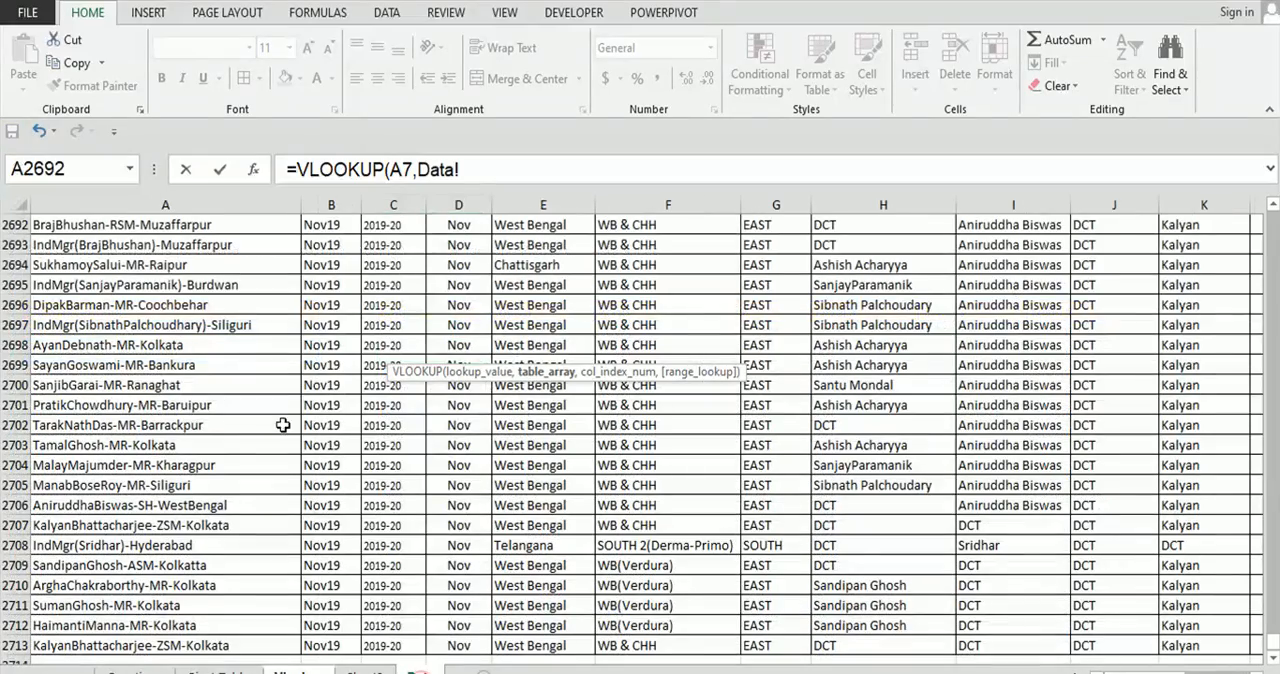
click(178, 327)
key(ctrl+Up)
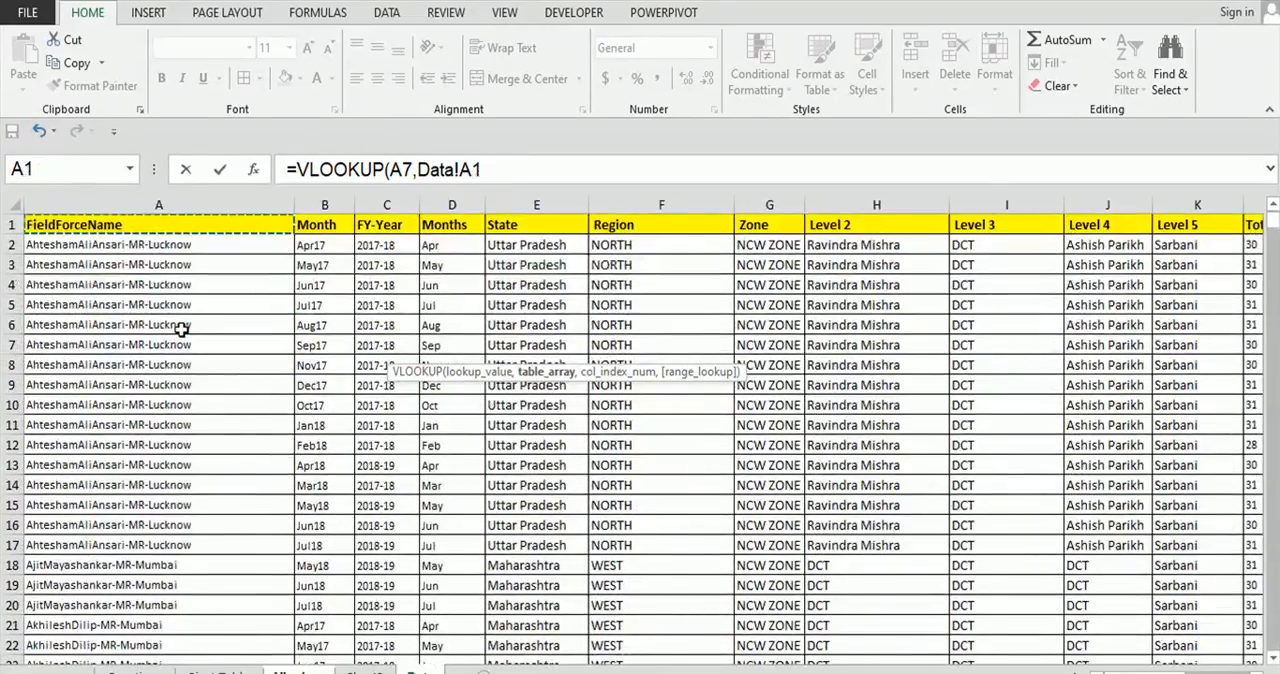
key(ctrl+shift+Right)
key(ctrl+shift+Down)
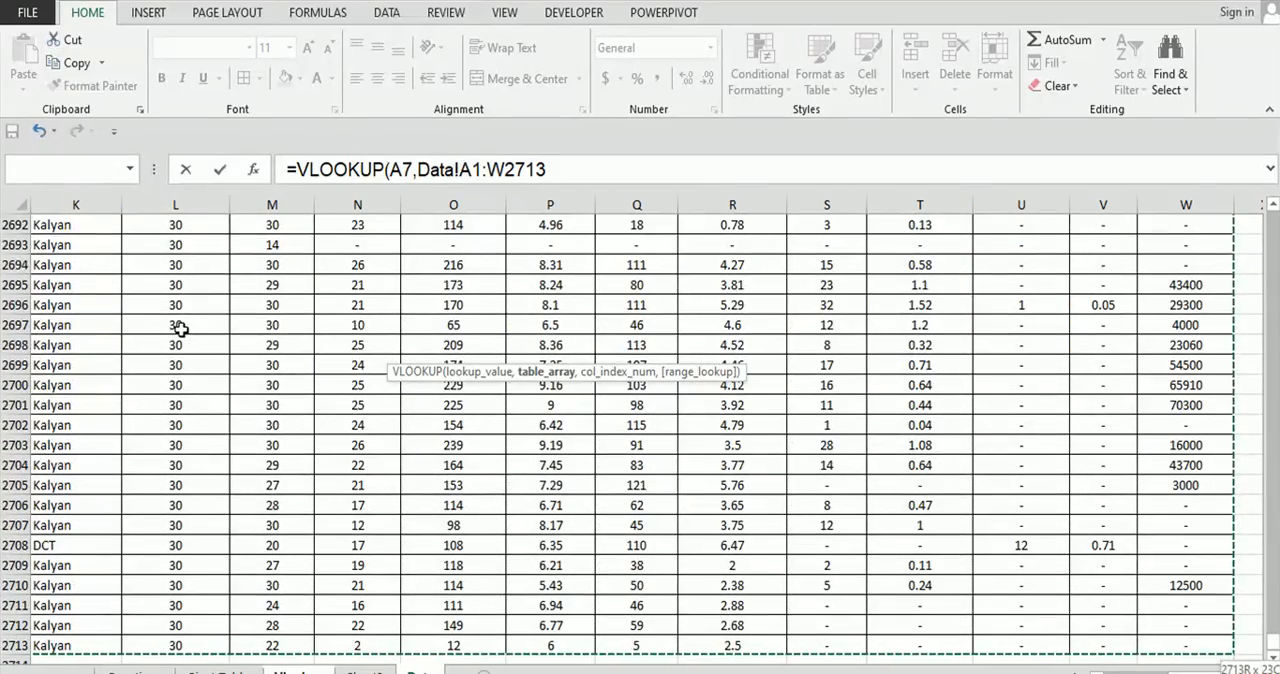
text(,)
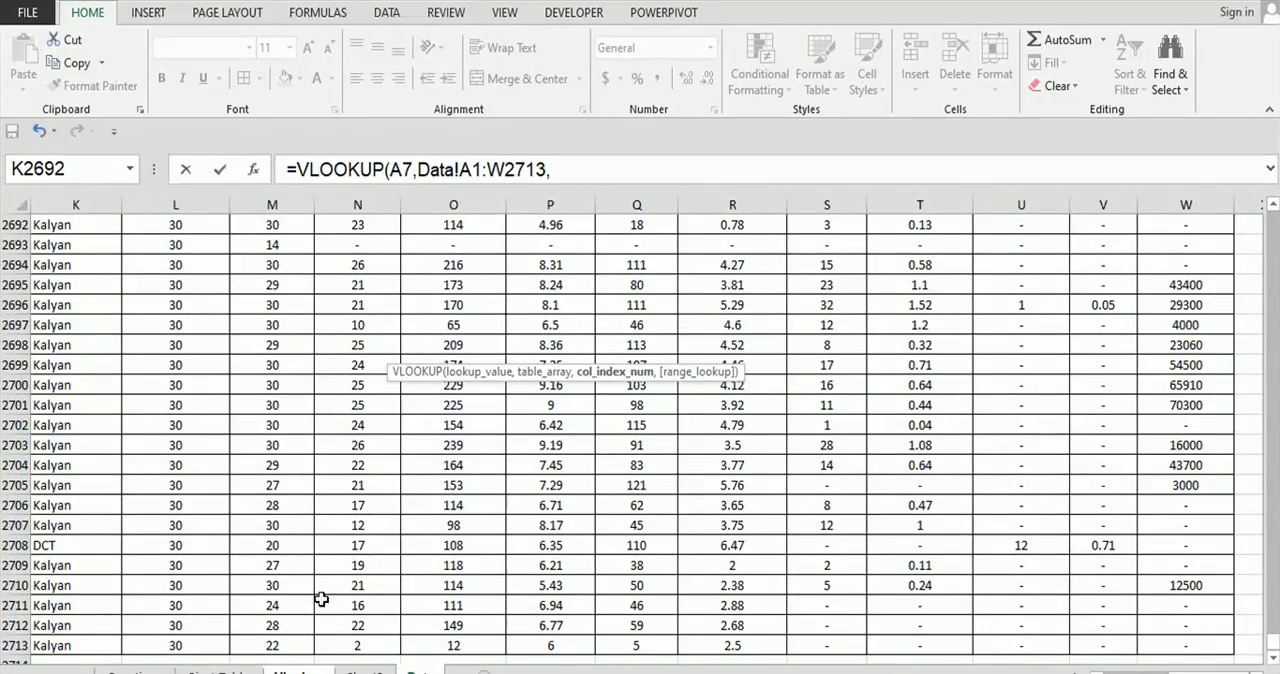
Complete the VLOOKUP with Vlookup!C4 as the column index and 0 as the match type
click(295, 670)
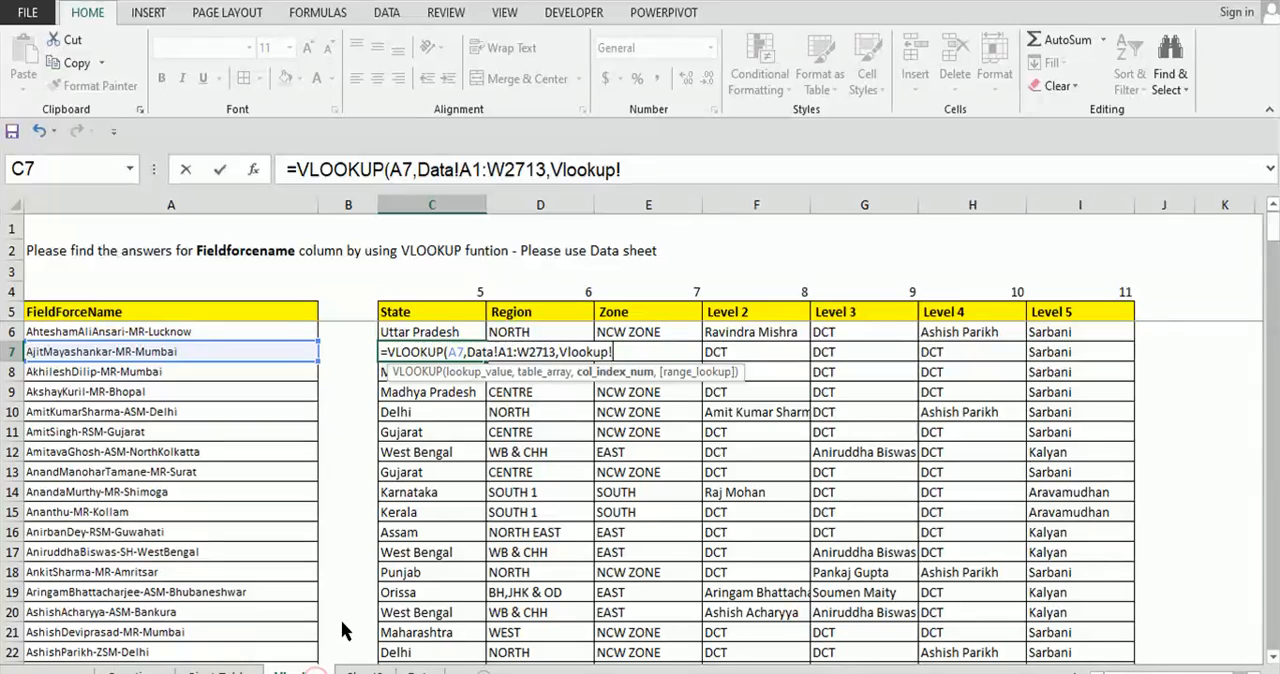
click(472, 292)
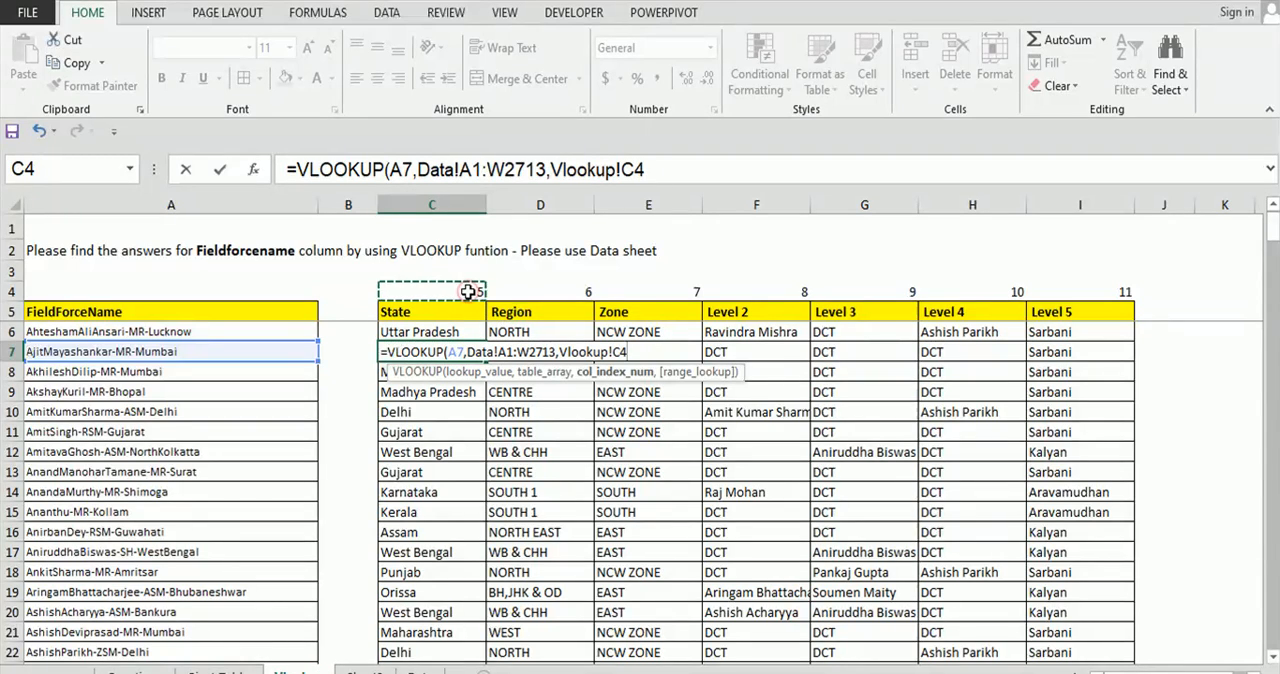
text(,0)
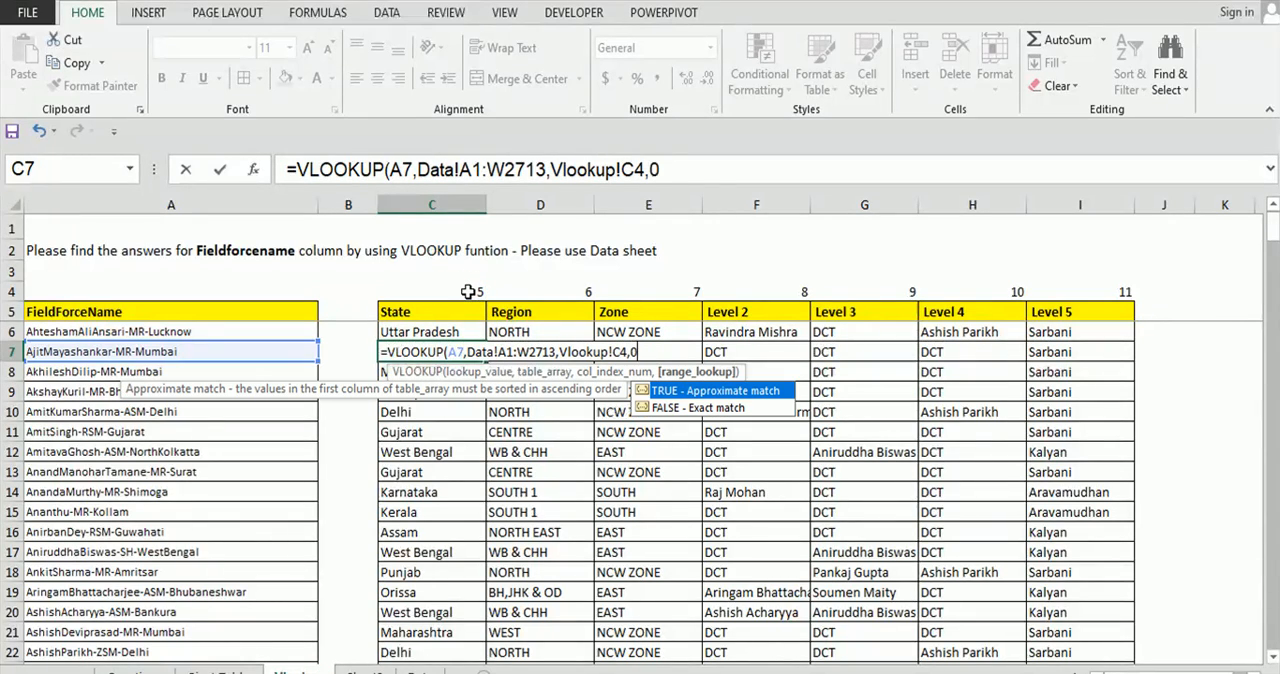
text())
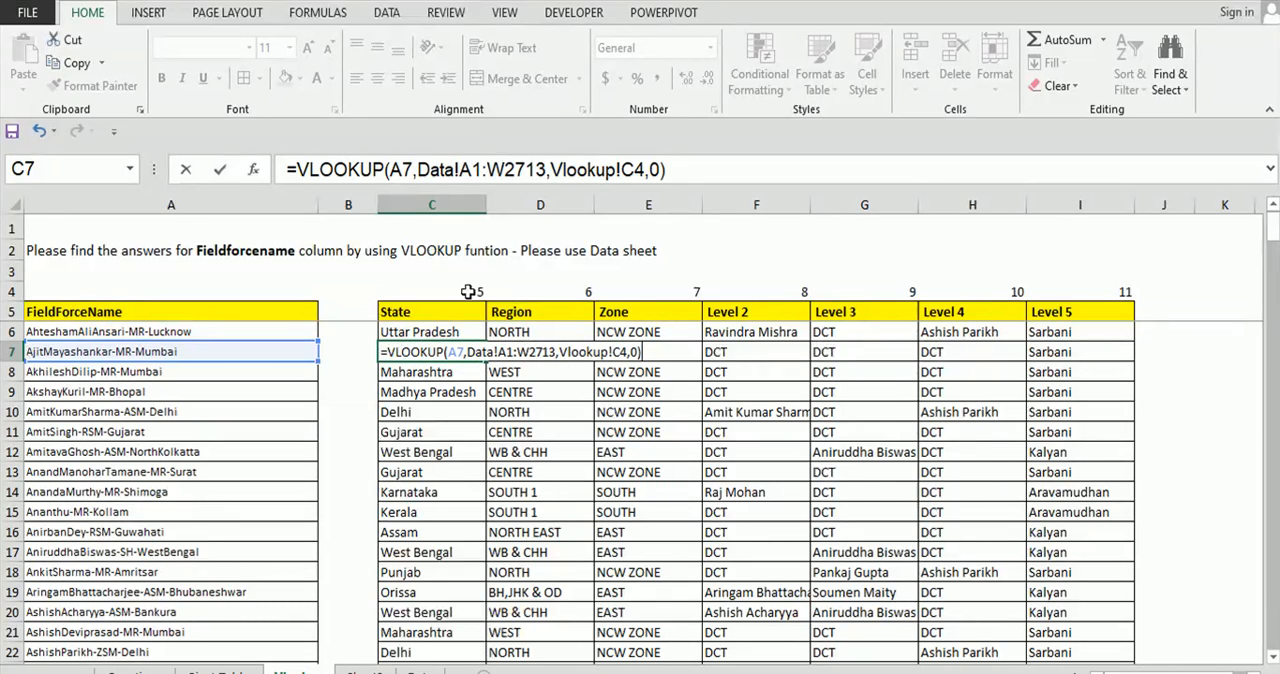
Lock the VLOOKUP references as $A7 for the lookup value and Data!$A$1:$W$2713 for the table array
click(403, 170)
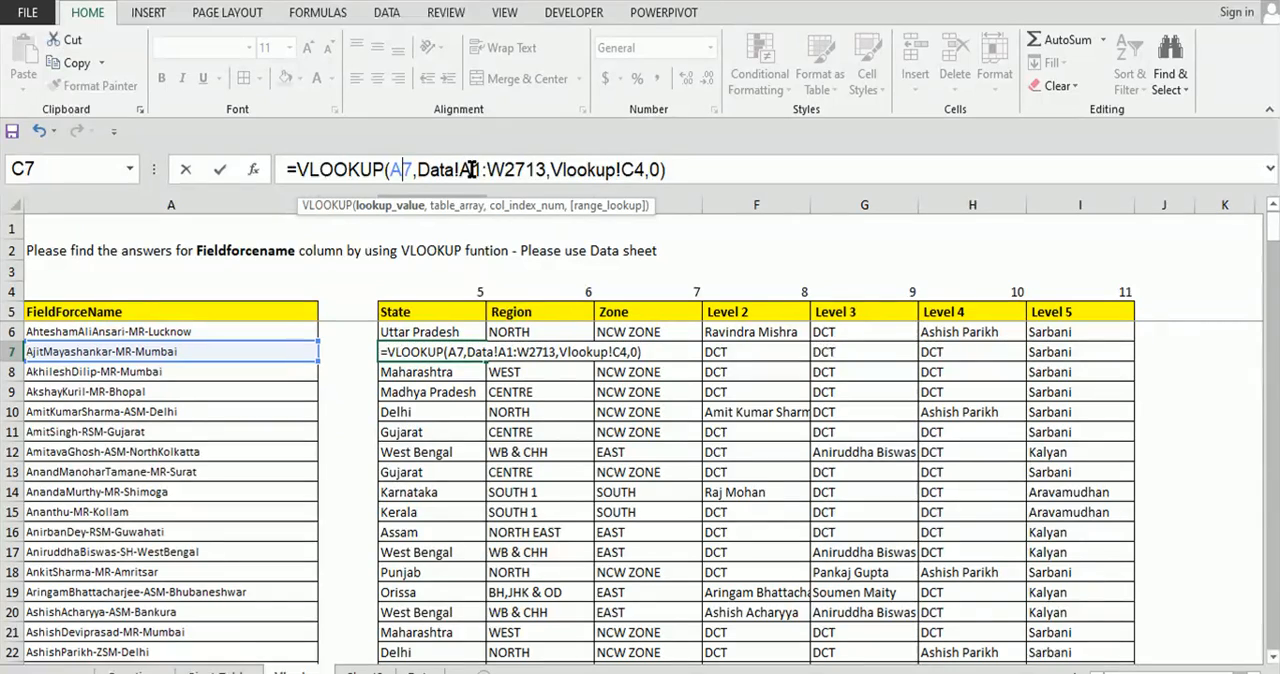
key(F4)
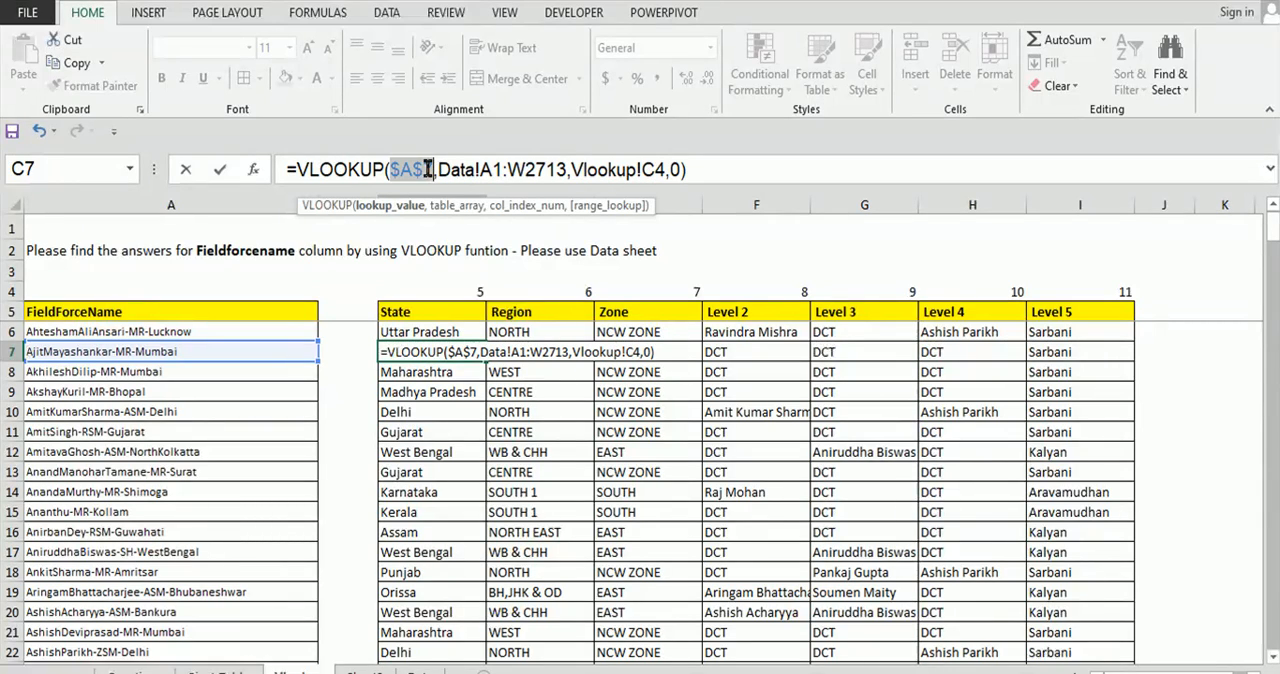
key(F4)
key(F4)
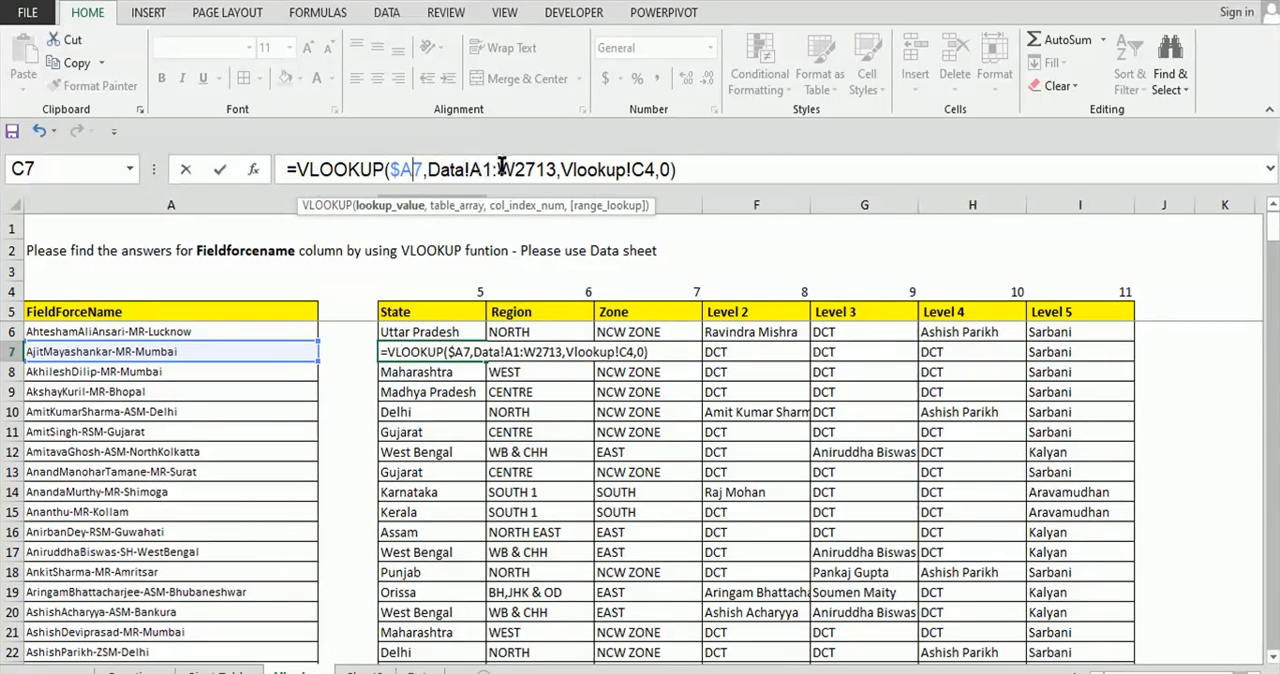
click(483, 171)
key(F4)
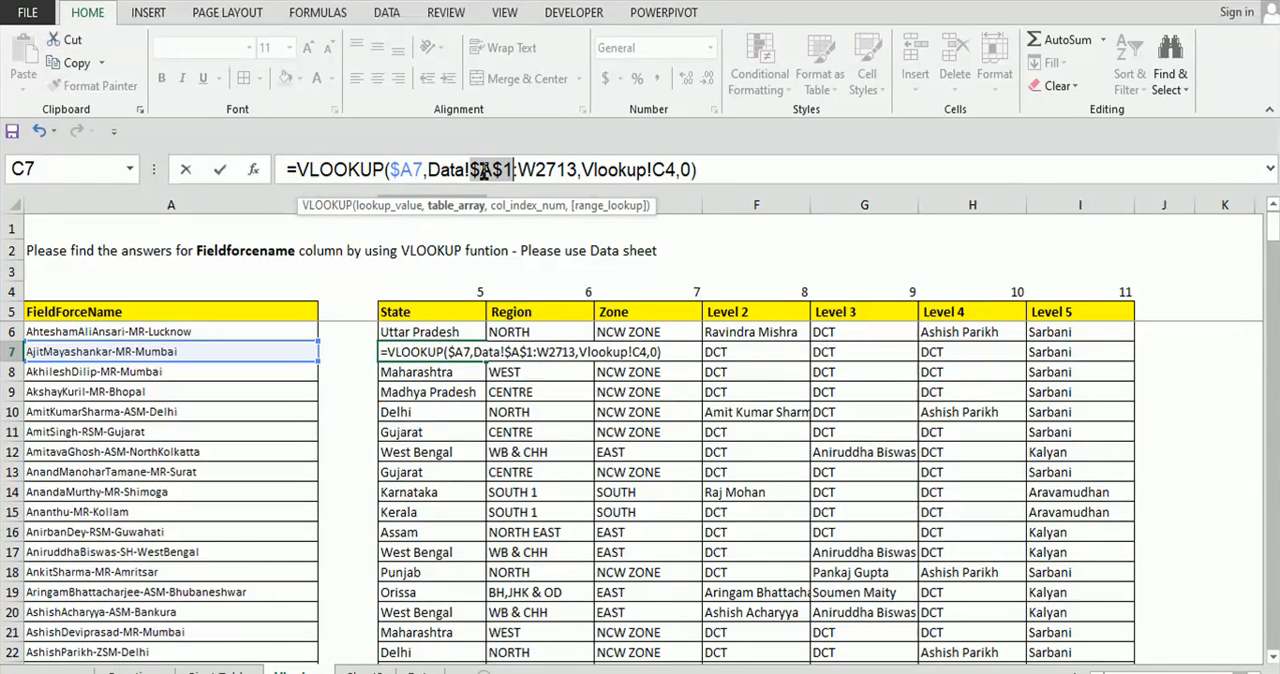
click(536, 170)
key(F4)
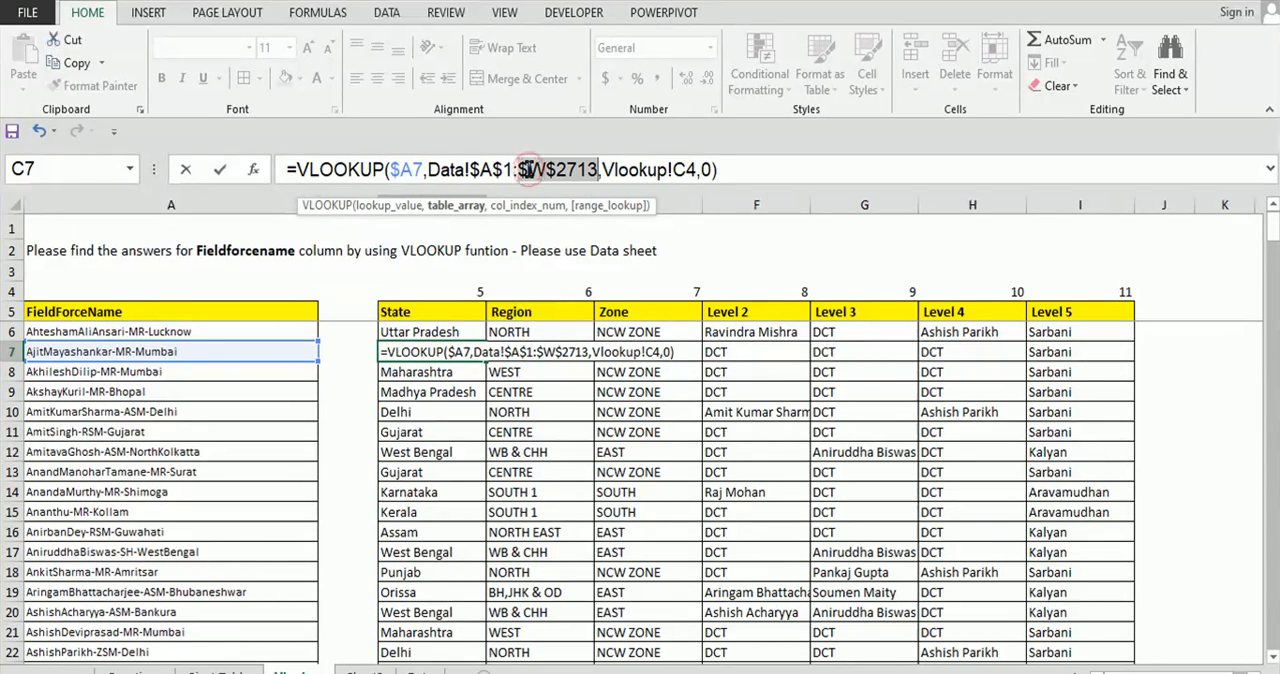
Try to enter the new VLOOKUP formula in C7 alone
key(Return)
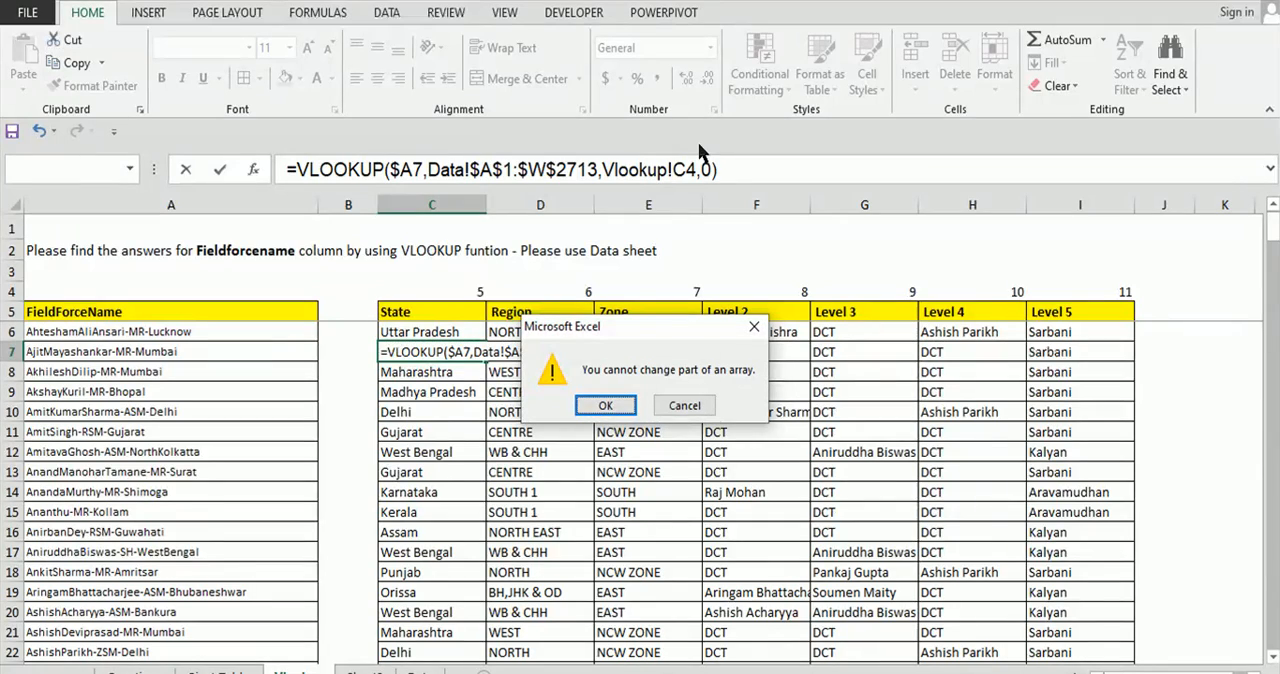
key(Return)
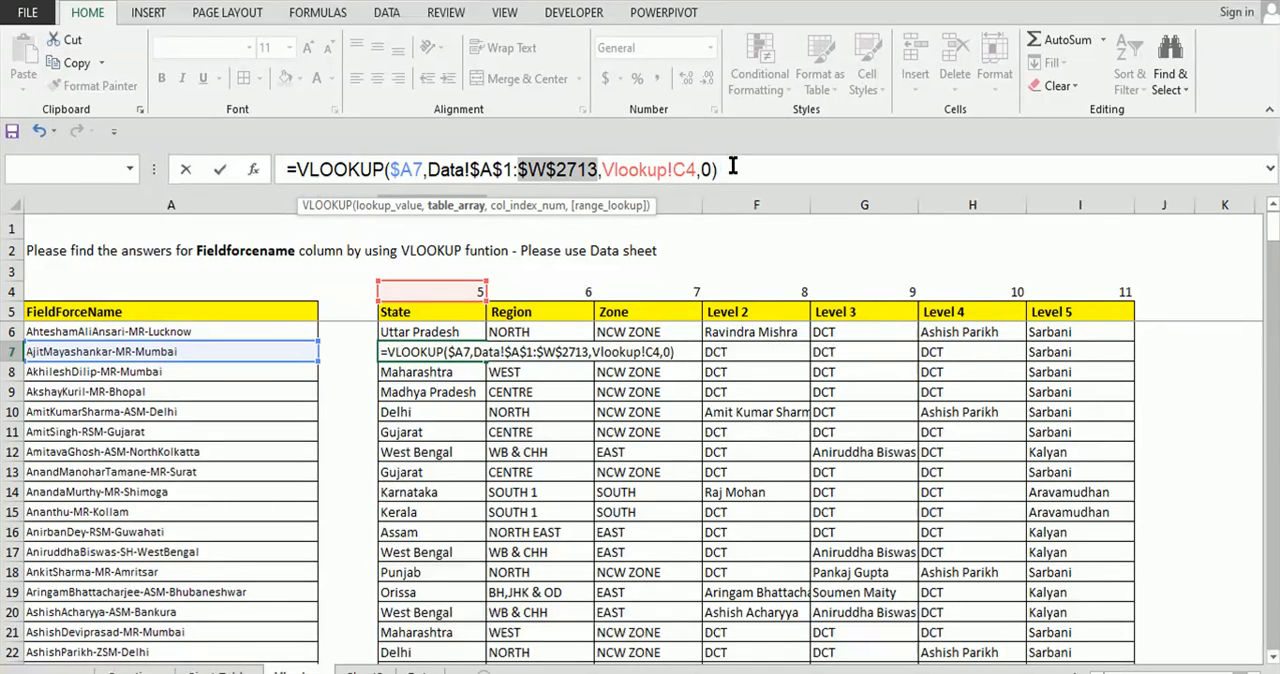
click(733, 167)
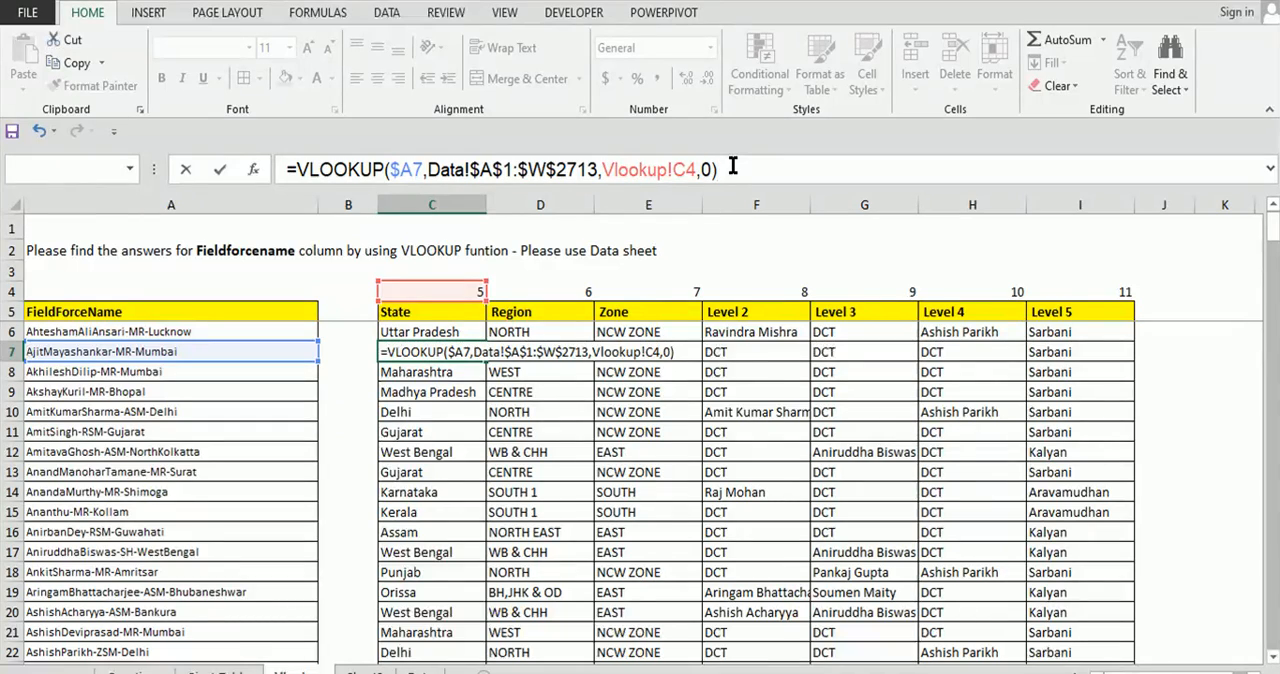
key(Return)
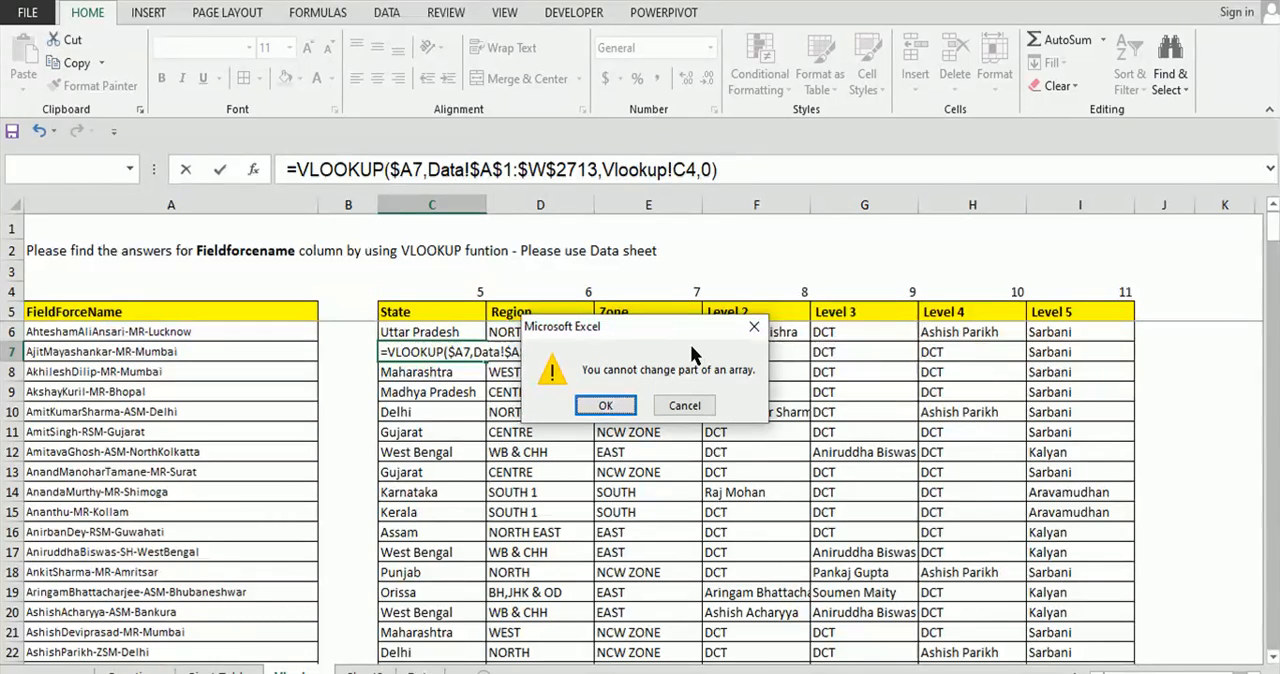
click(614, 407)
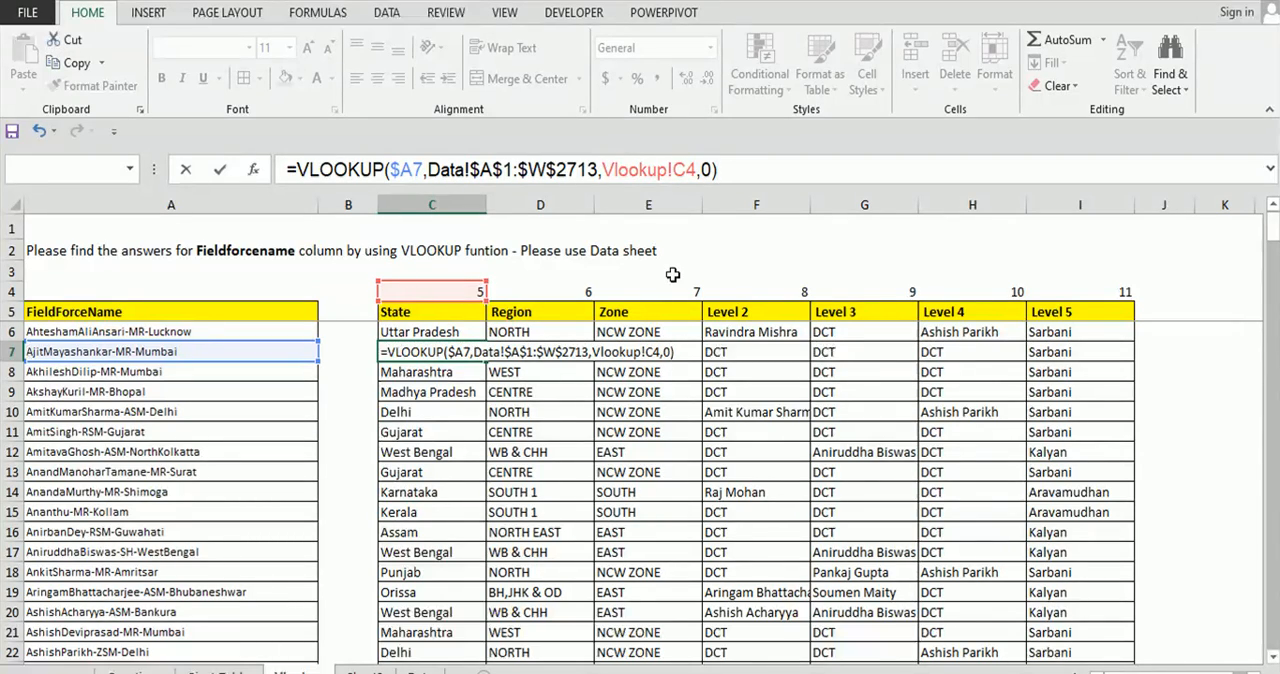
Cut the whole VLOOKUP formula text out of C7 and leave the cell
click(822, 160)
drag(717, 170, 277, 171)
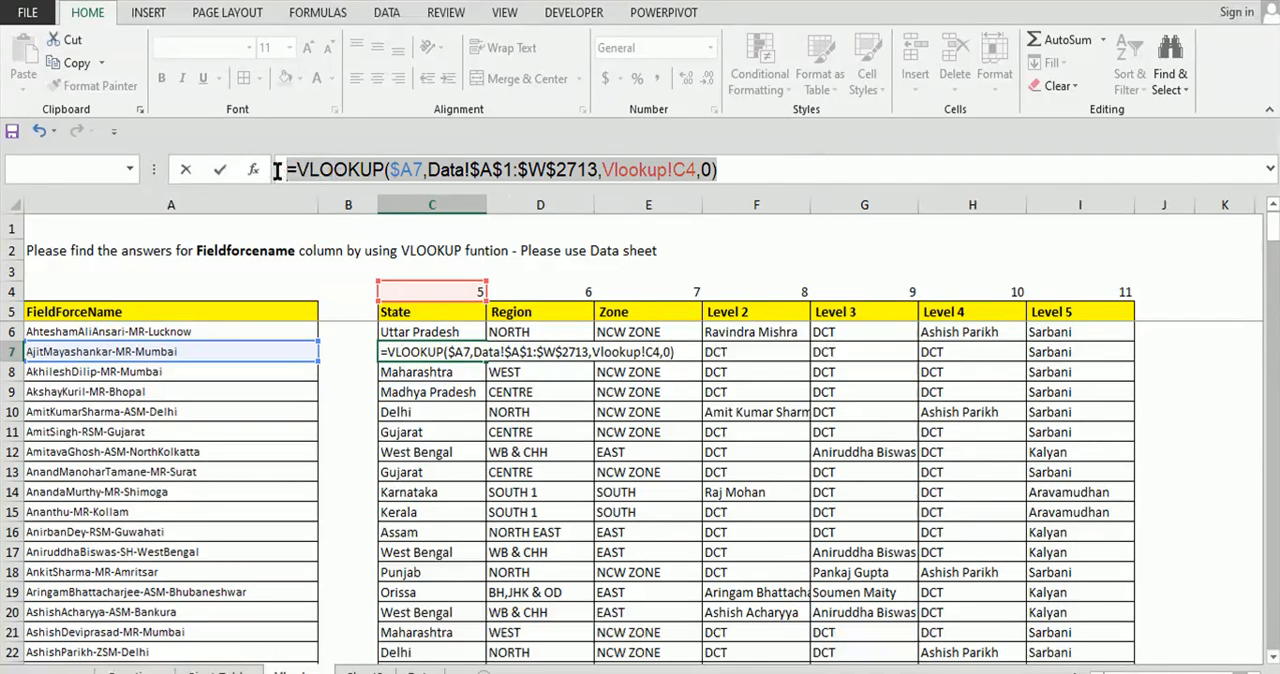
key(BackSpace)
key(Return)
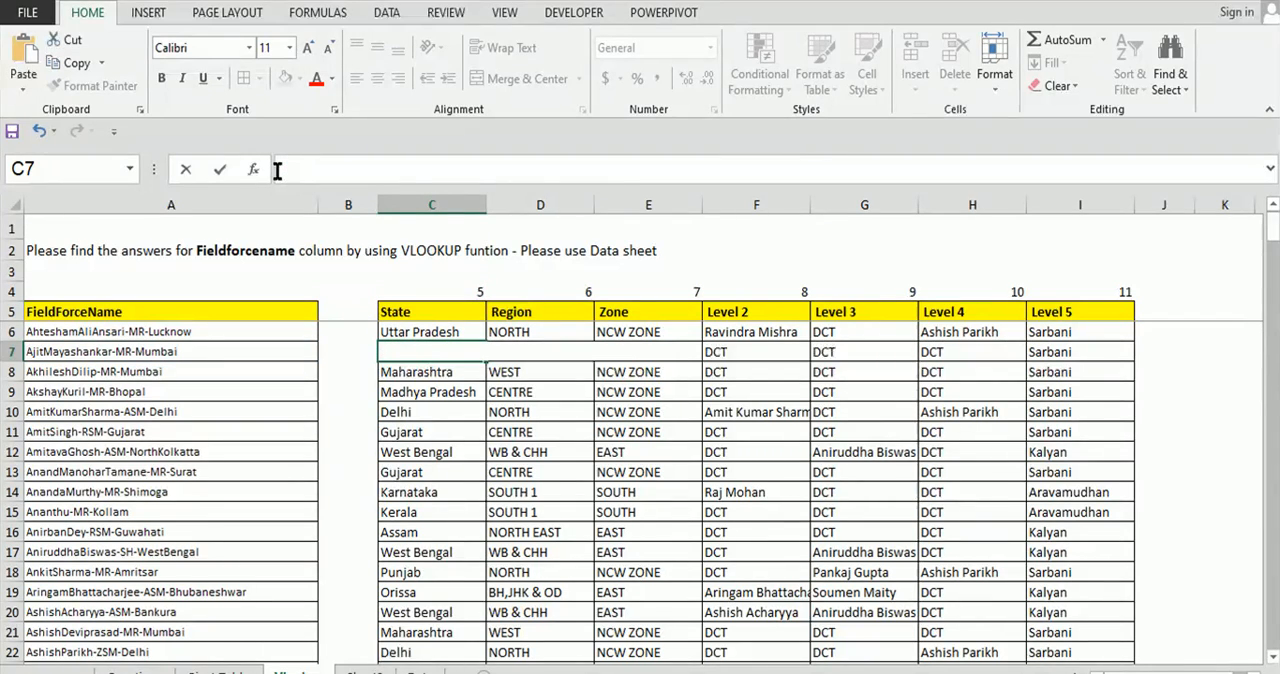
key(ctrl+z)
Delete the existing array formula from C7:I7
key(Left)
key(Right)
key(ctrl+shift+Right)
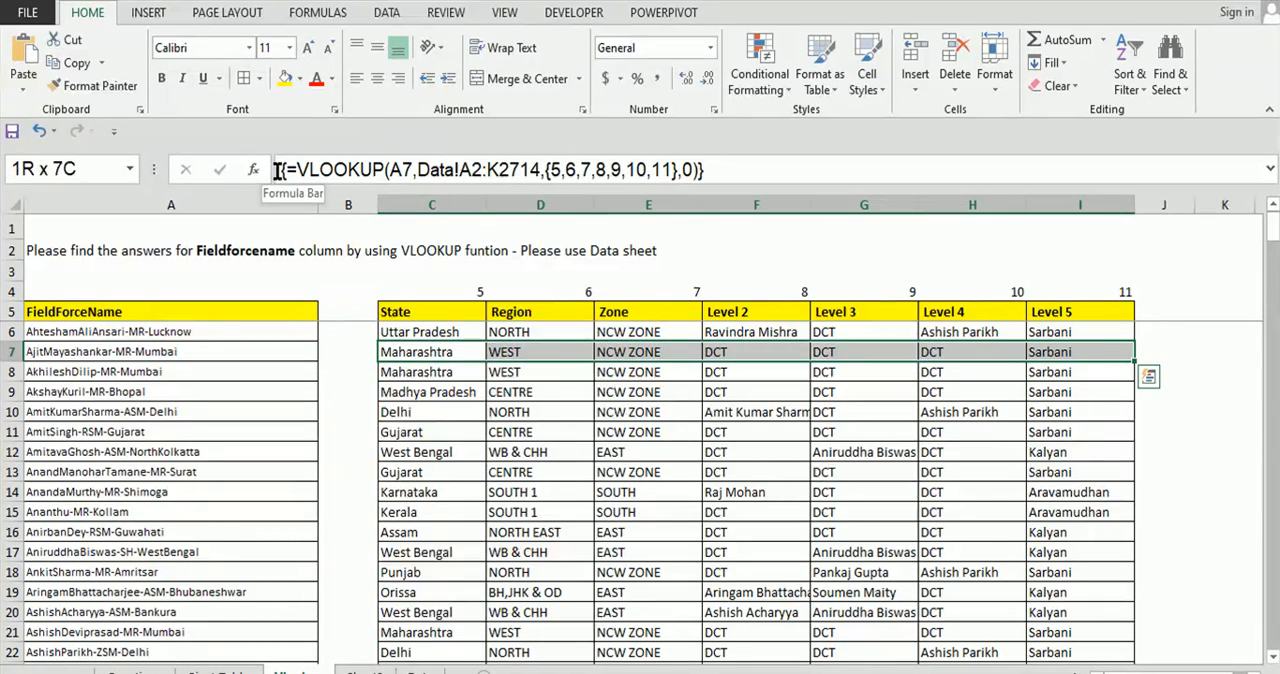
key(Delete)
key(Left)
key(Right)
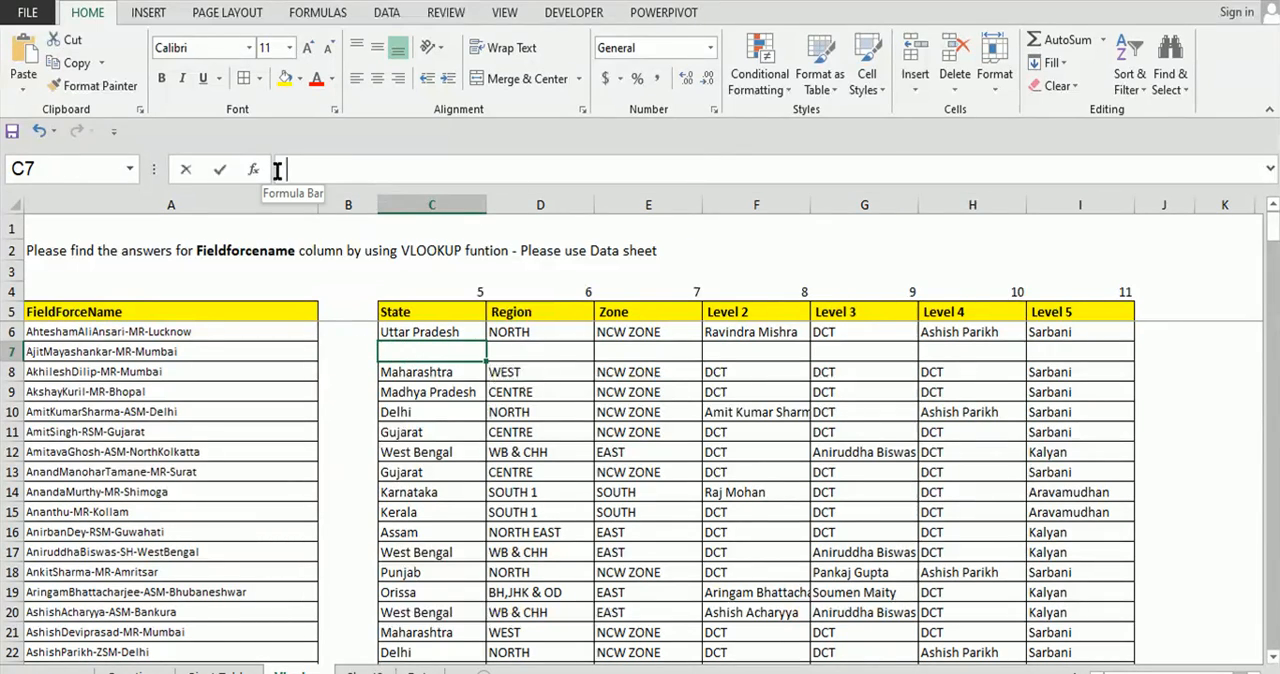
Enter =VLOOKUP($A7,Data!$A$1:$W$2713,Vlookup!C$4,0) in C7 and fill it across to column I and down to row 246
click(277, 170)
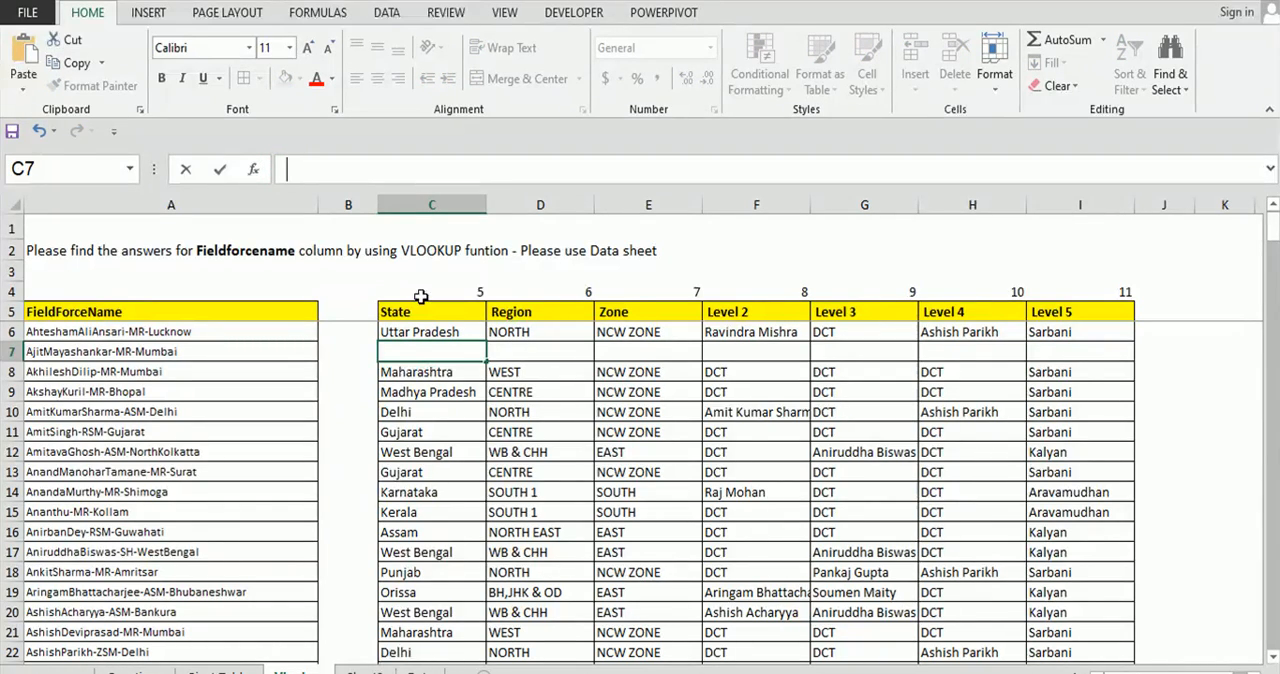
click(320, 166)
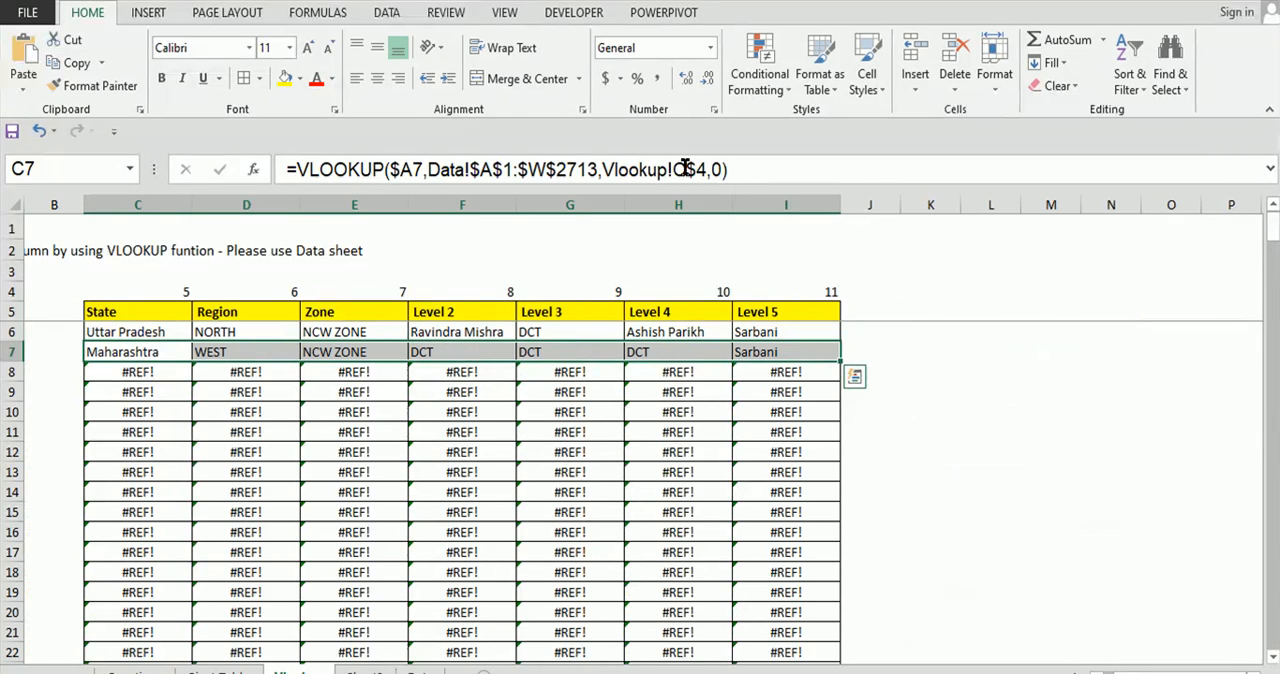
key(ctrl+shift+Down)
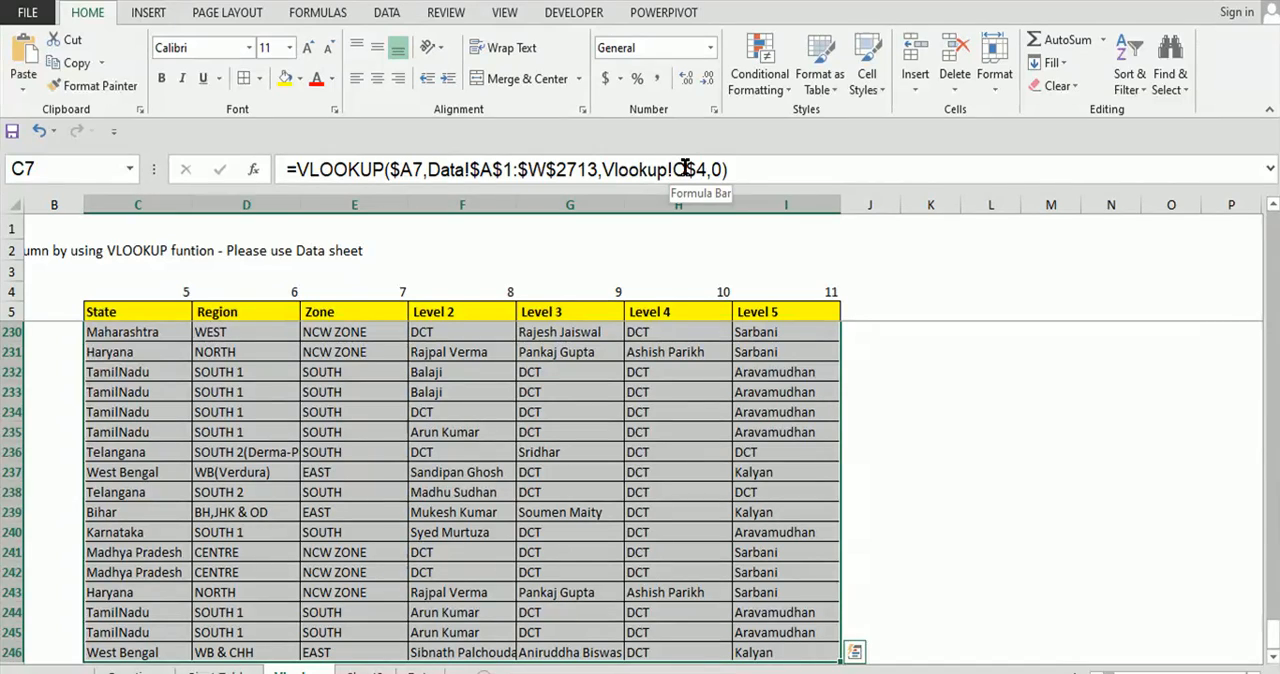
Highlight the third topic in B7 of the Today Topics sheet with a yellow fill
key(ctrl+Home)
key(Down)
key(Right)
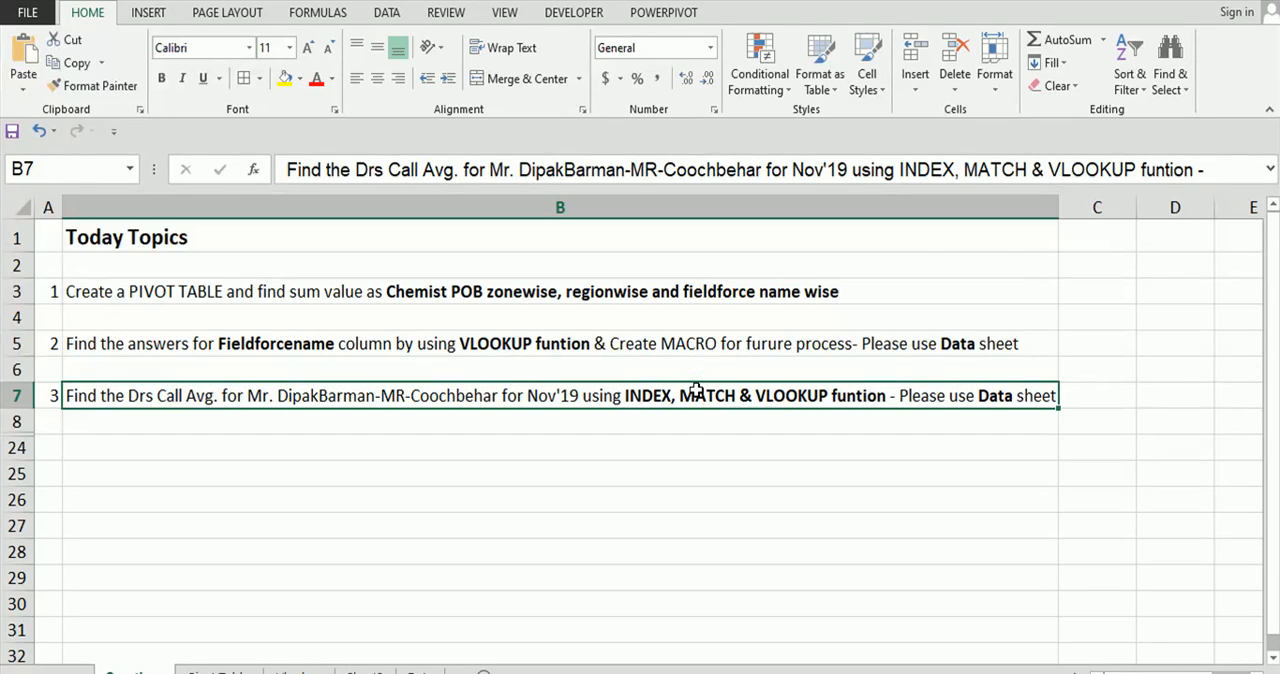
click(282, 81)
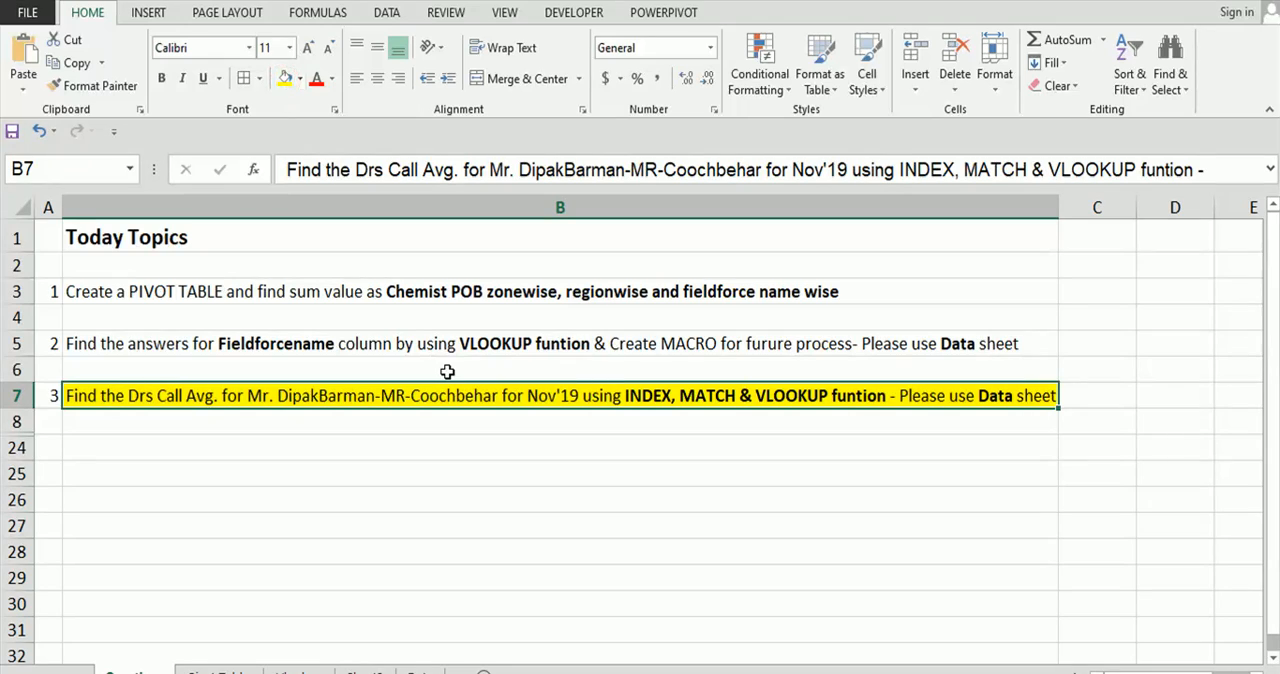
Enter the closing note "Please Subscribe to learn more Videos" in B24, below the topic list
click(447, 440)
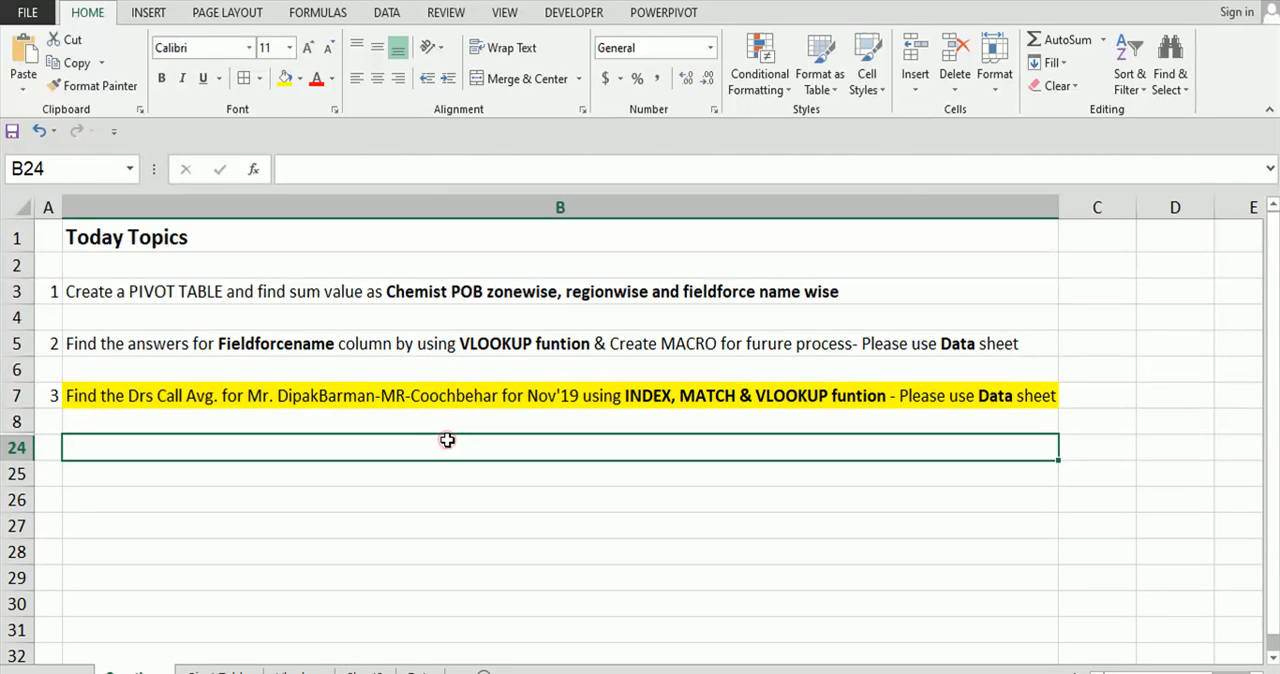
text(Pl)
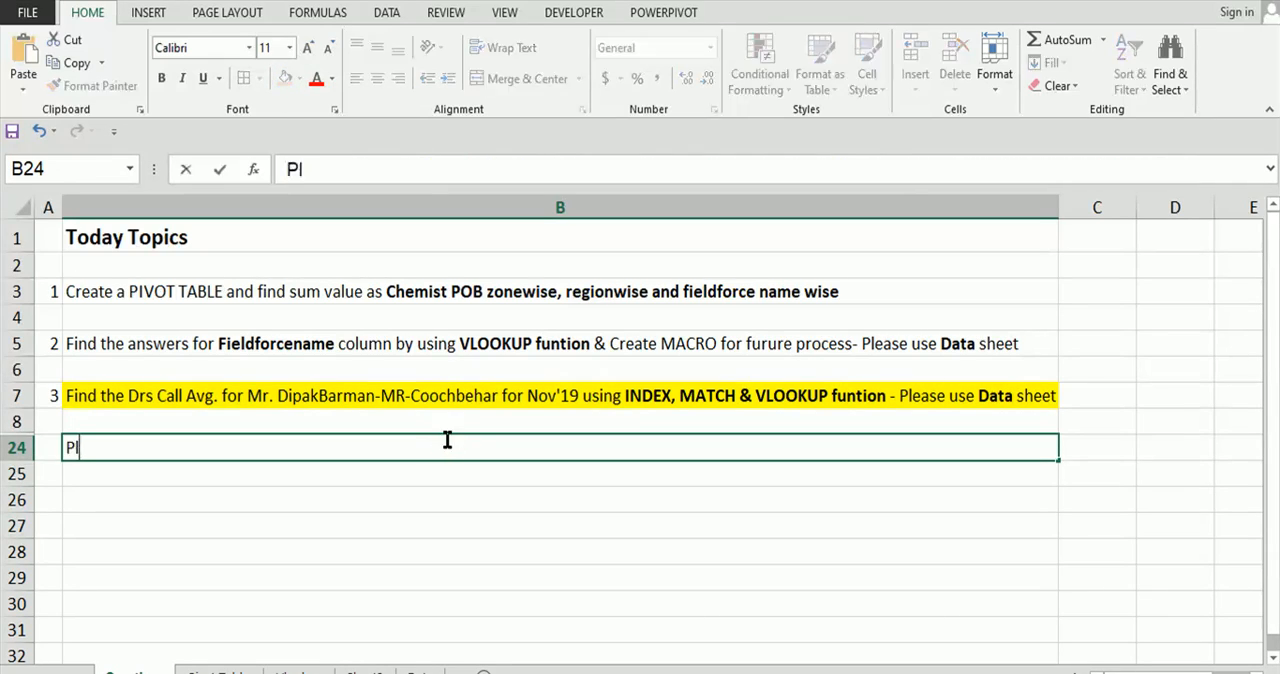
text(ease )
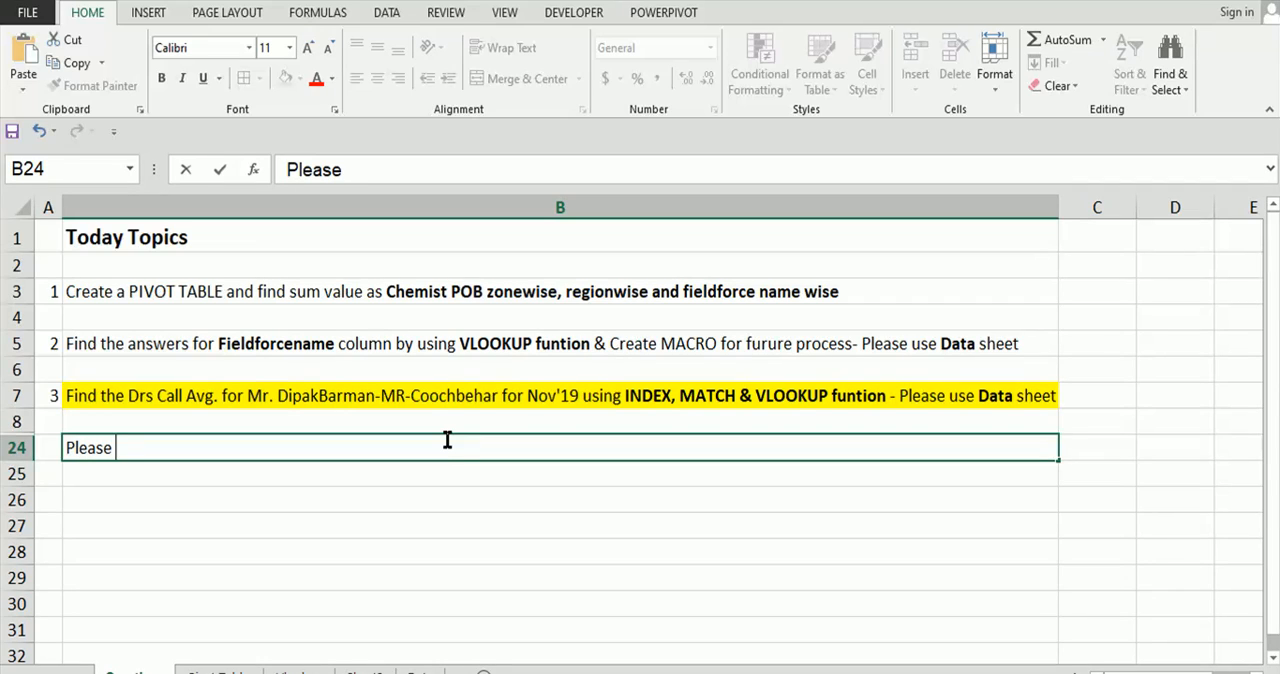
text(Subsc)
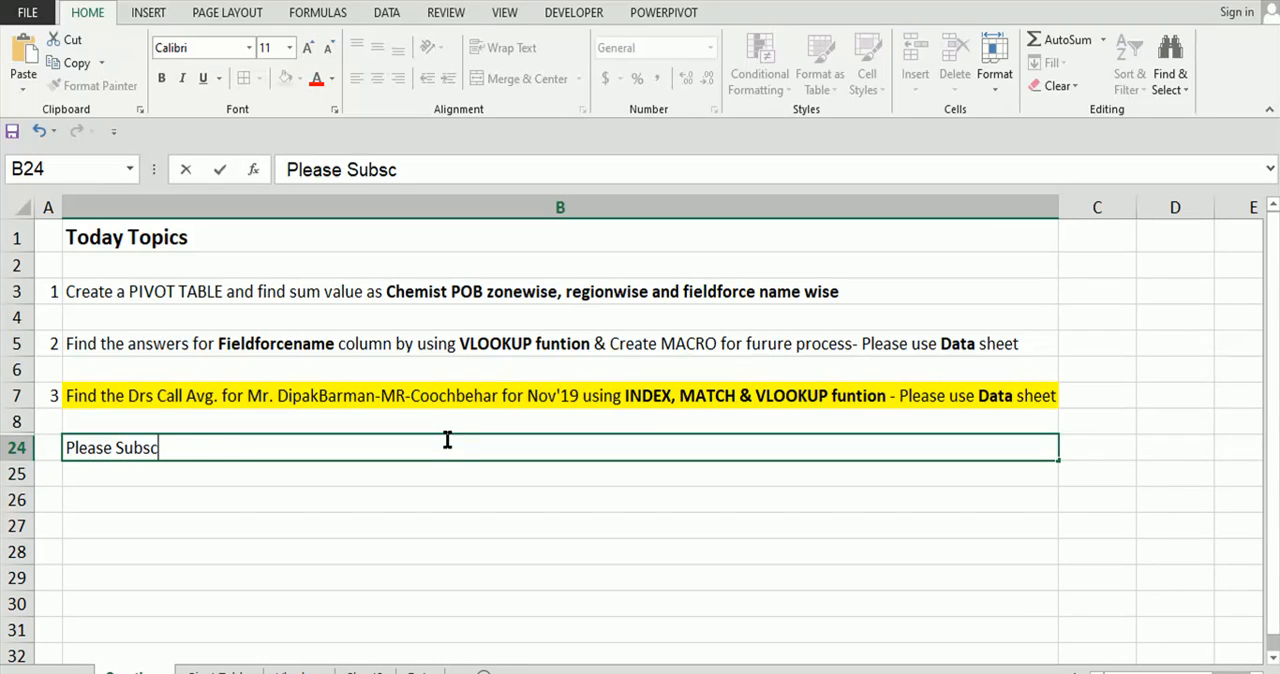
text(ribe to learm)
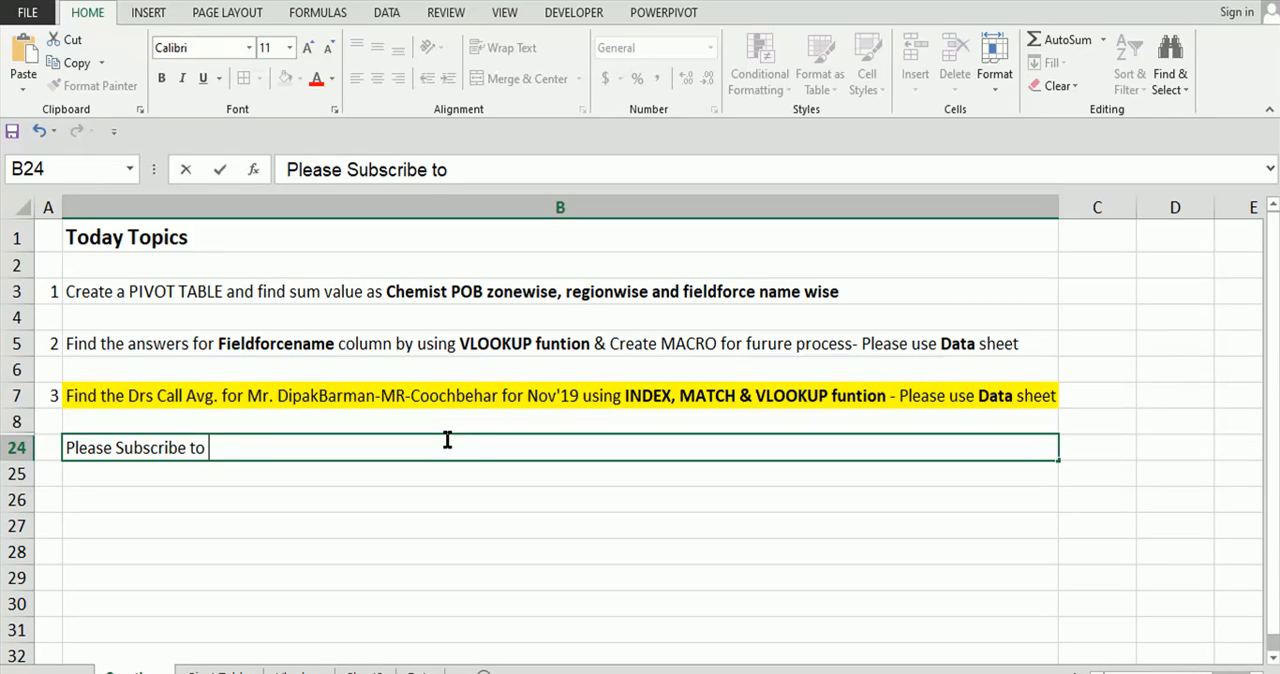
key(BackSpace)
text(n more)
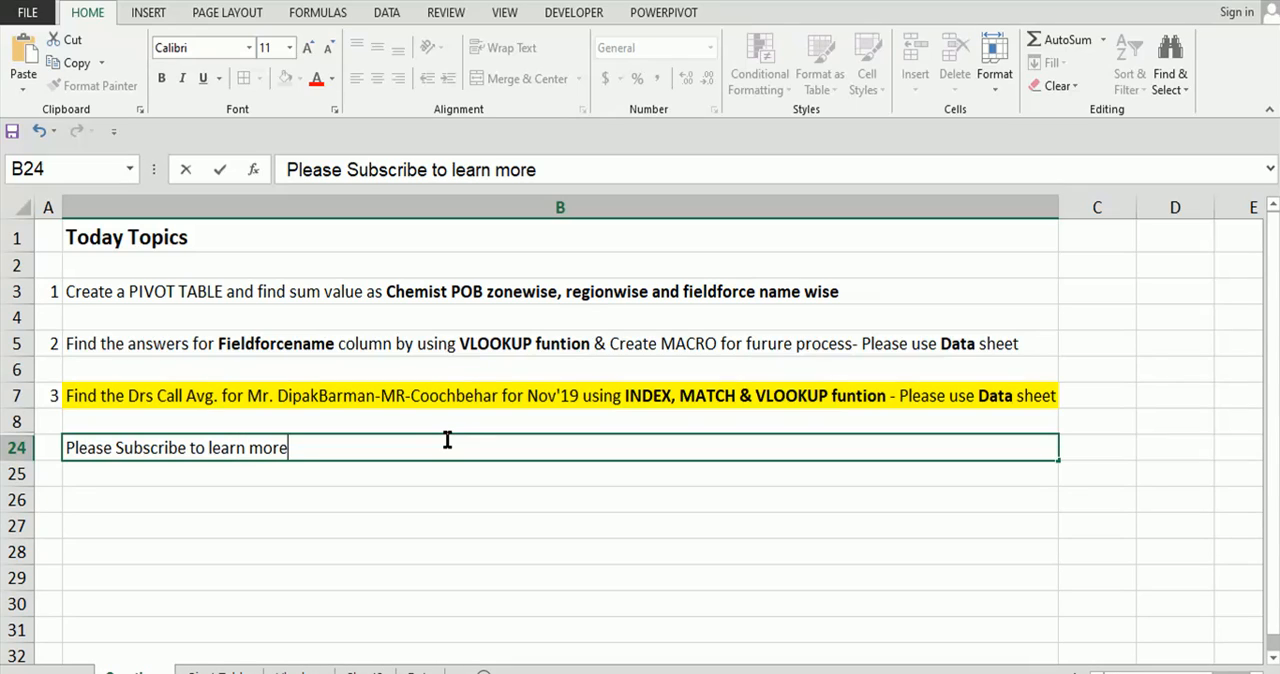
text( Videos)
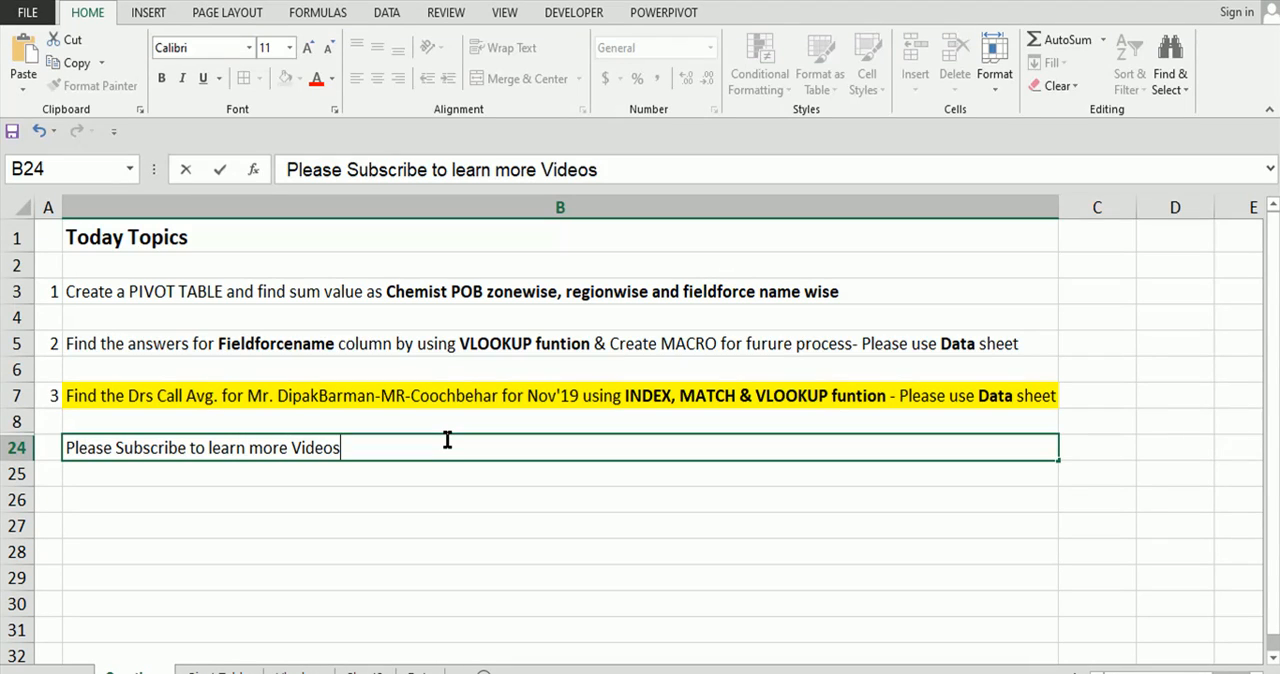
key(Return)
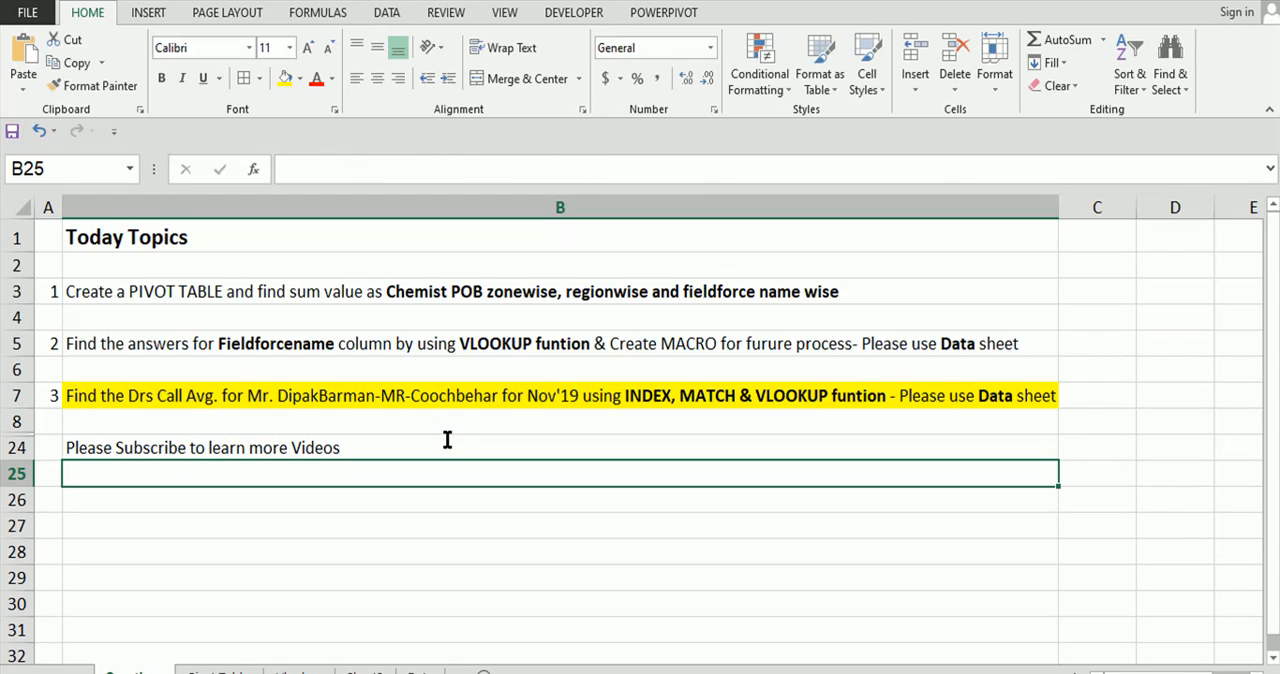
Enter "Thanks for Watching" in B25, under the subscribe note
text(Thanks)
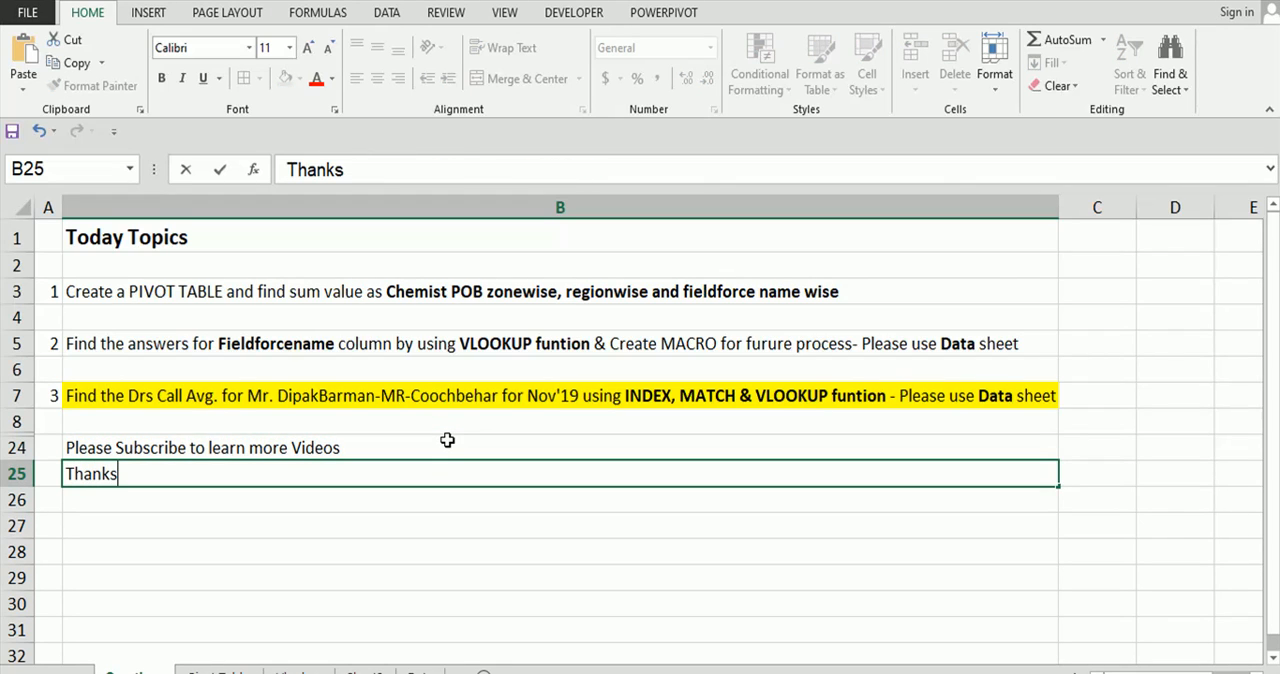
text( for Watching)
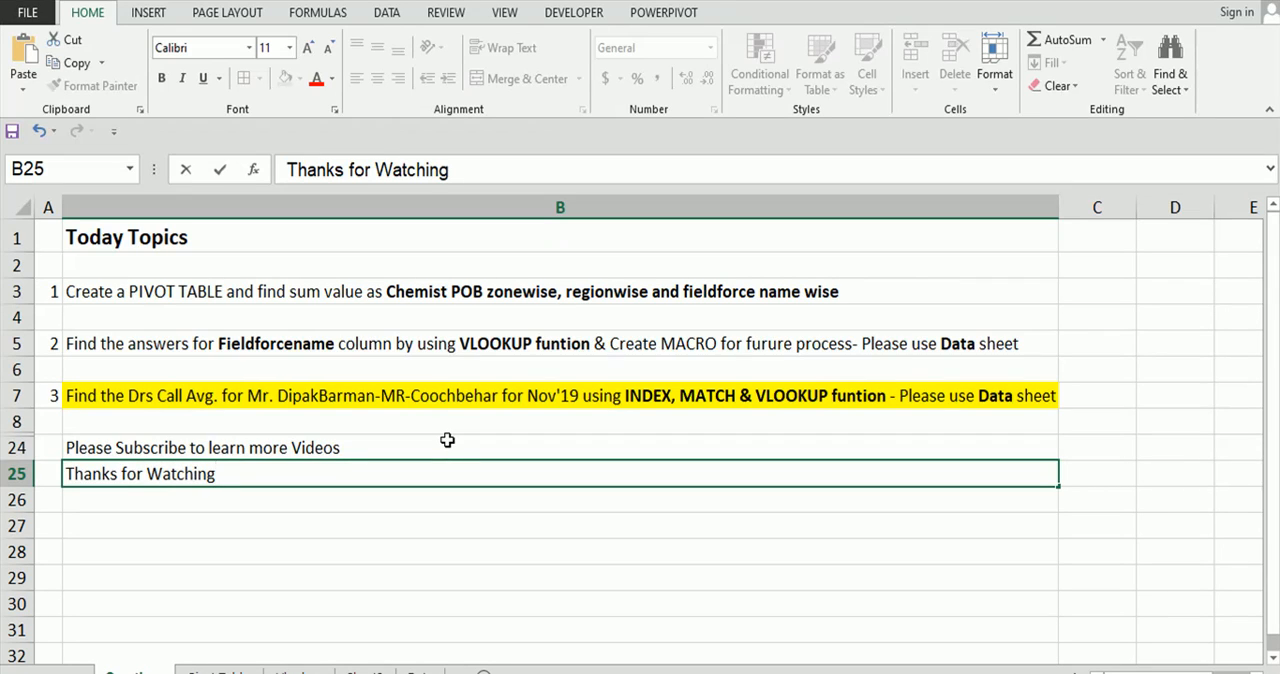
key(Return)
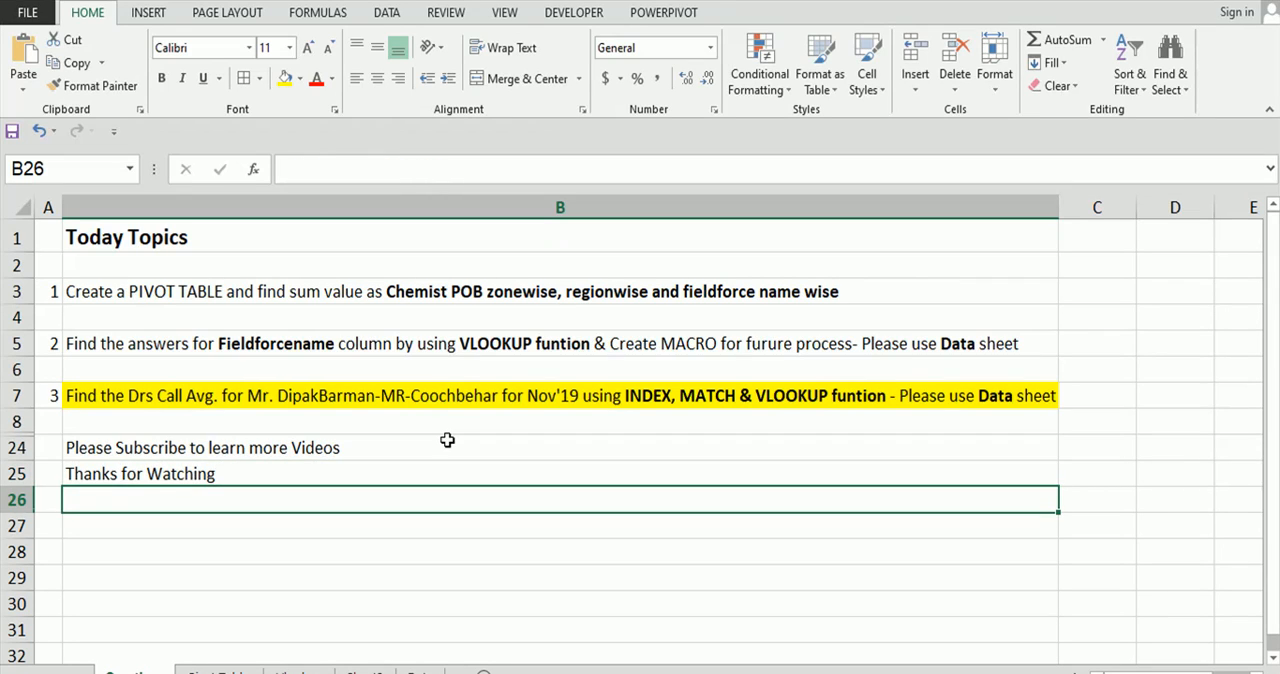